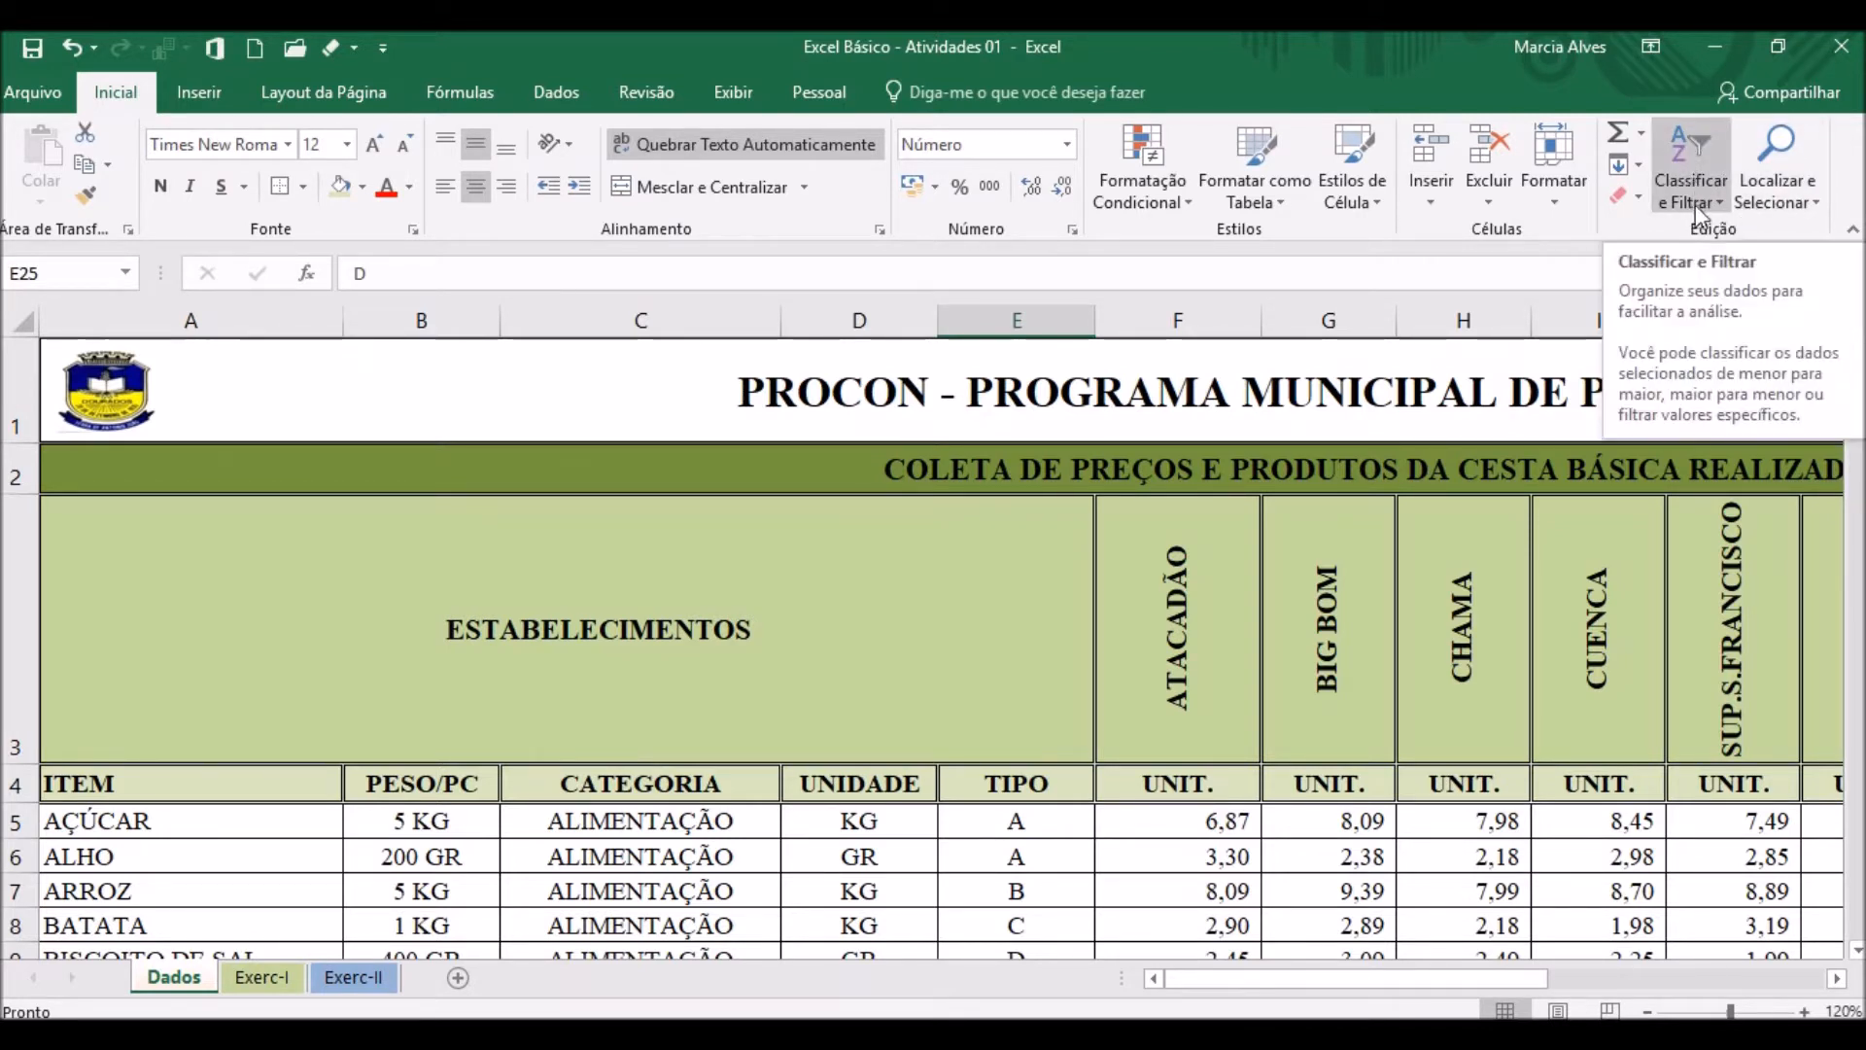
Try turning on the filter from the merged ESTABELECIMENTOS heading, check the table's last columns, and remove the filter.
left_click(1713, 190)
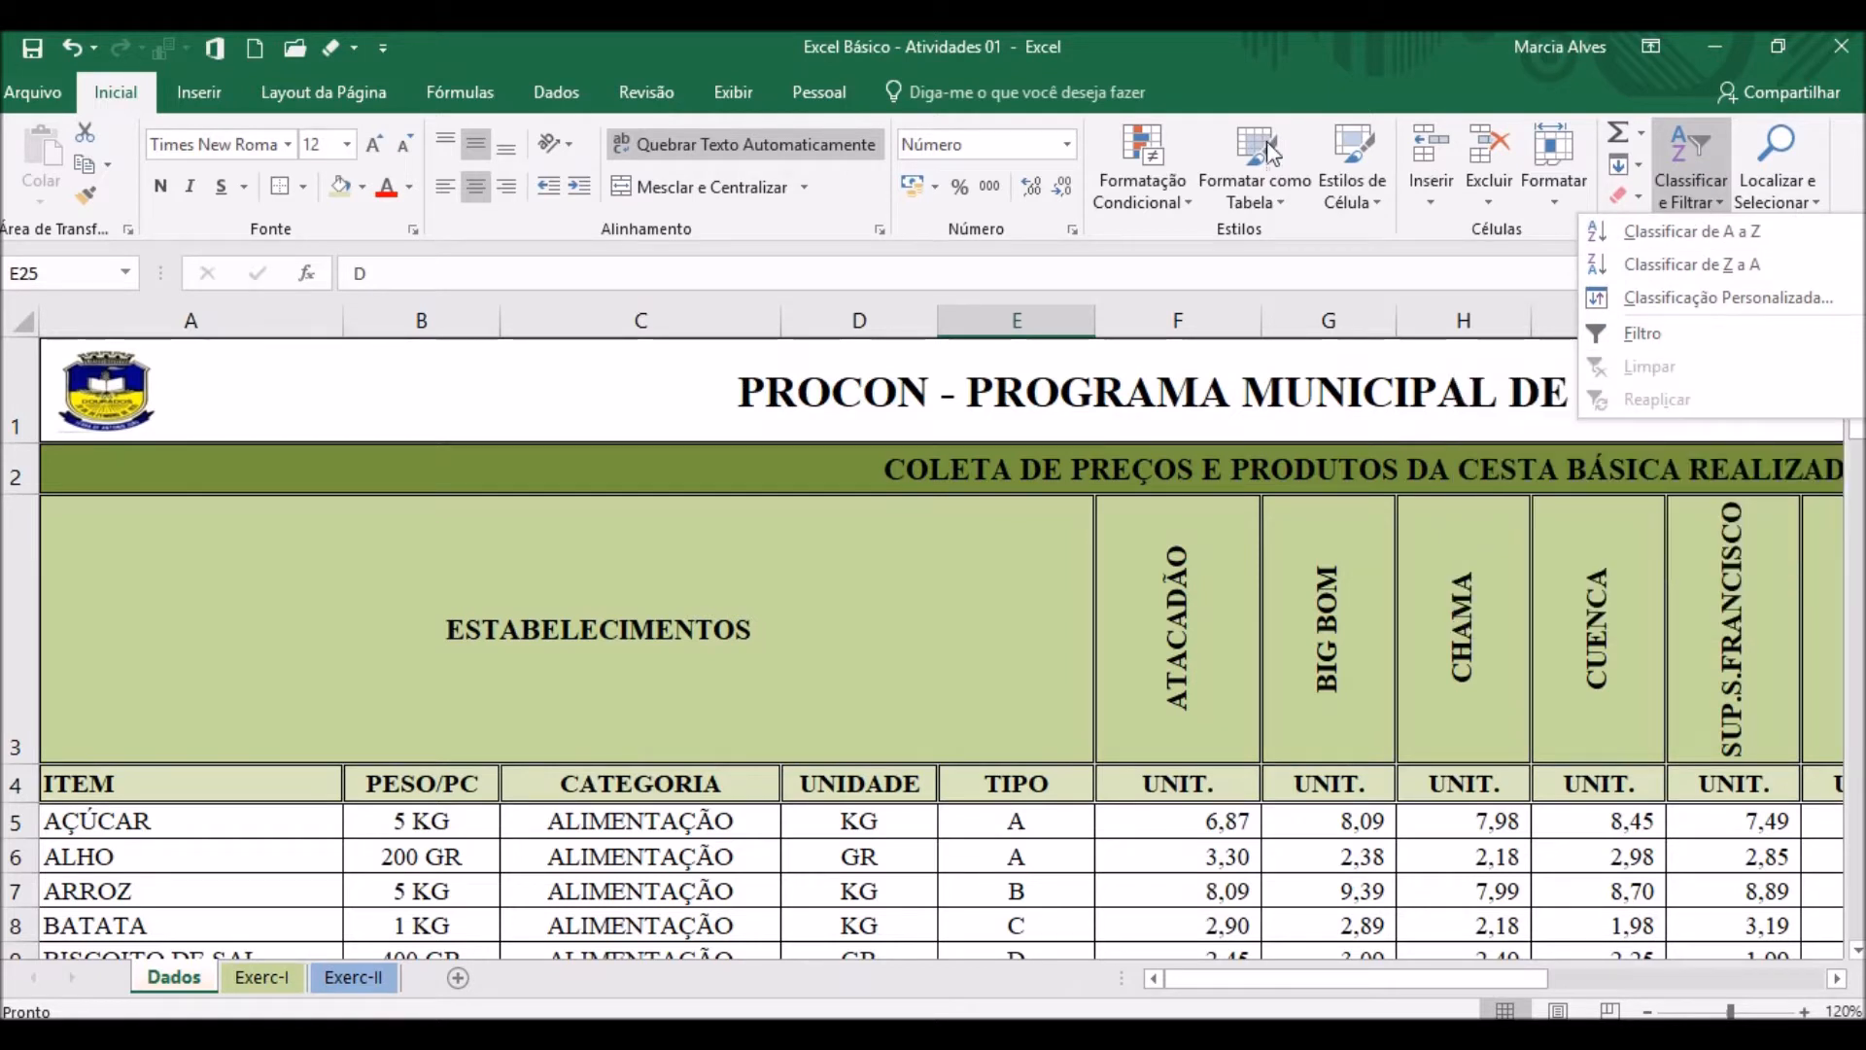
left_click(571, 92)
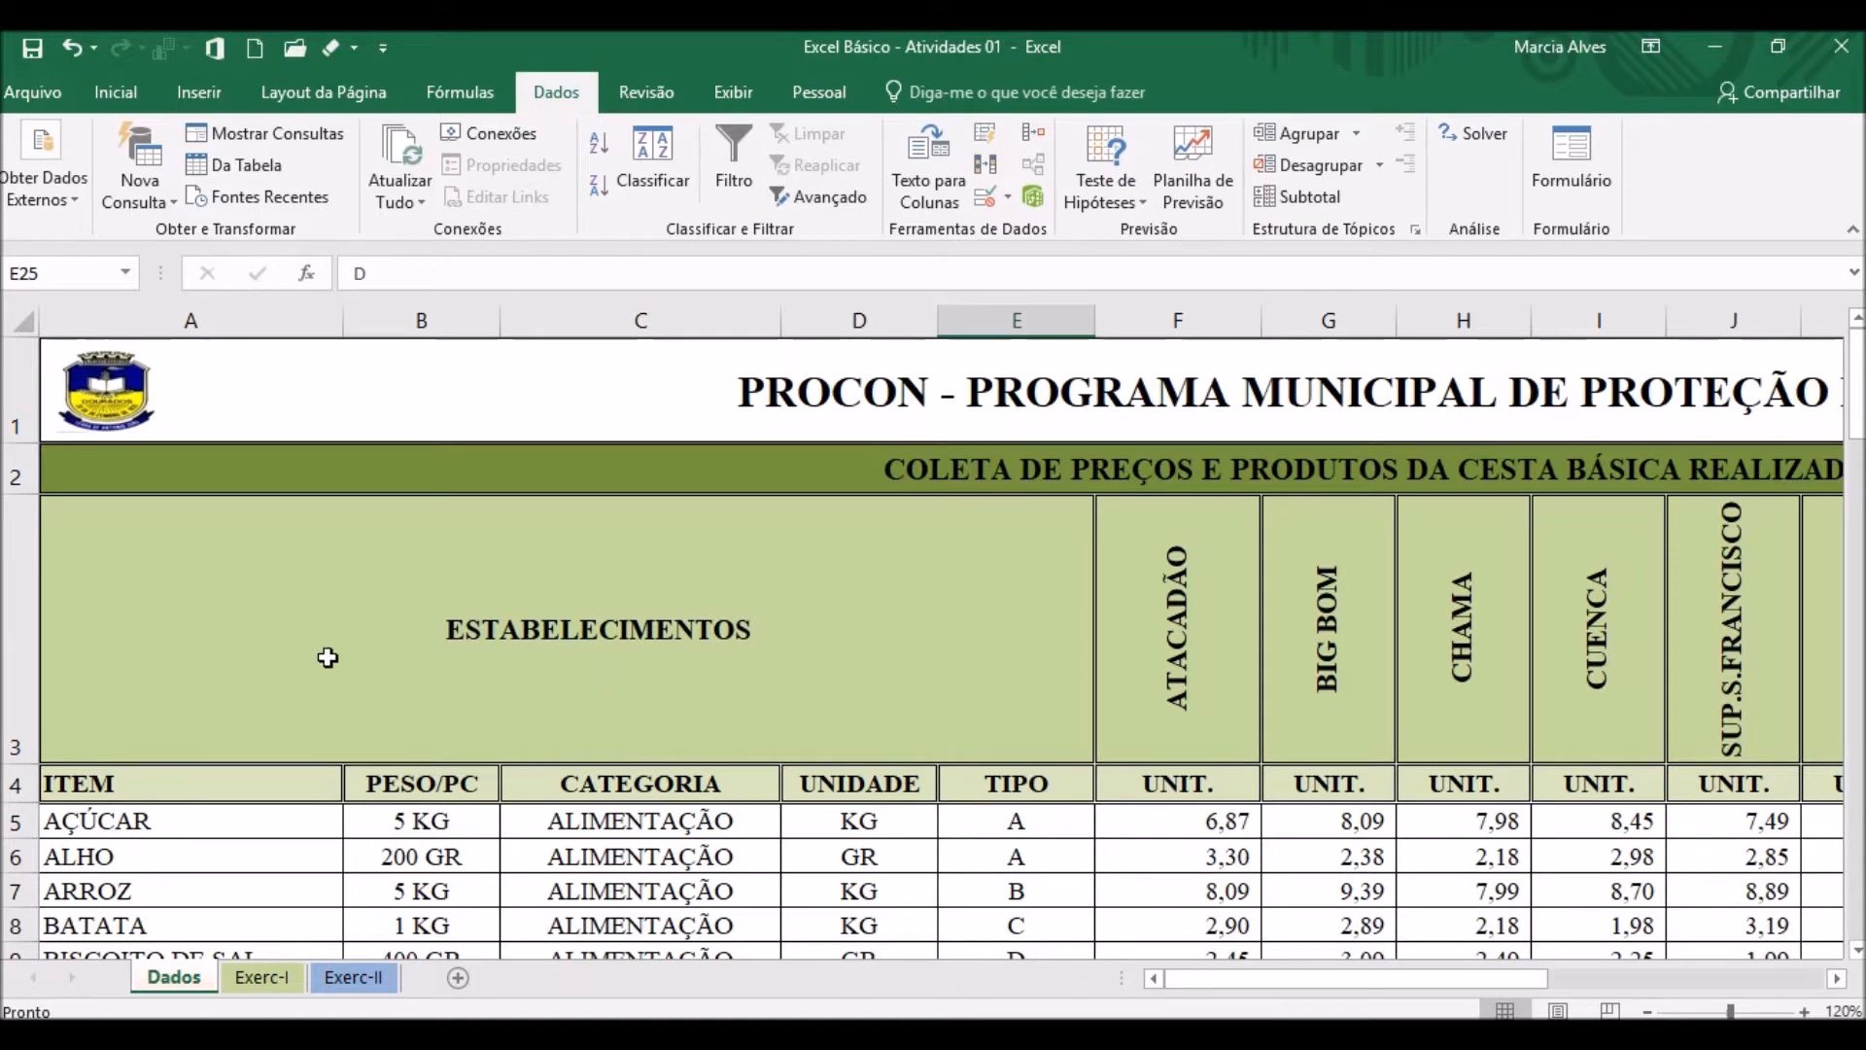
left_click(476, 559)
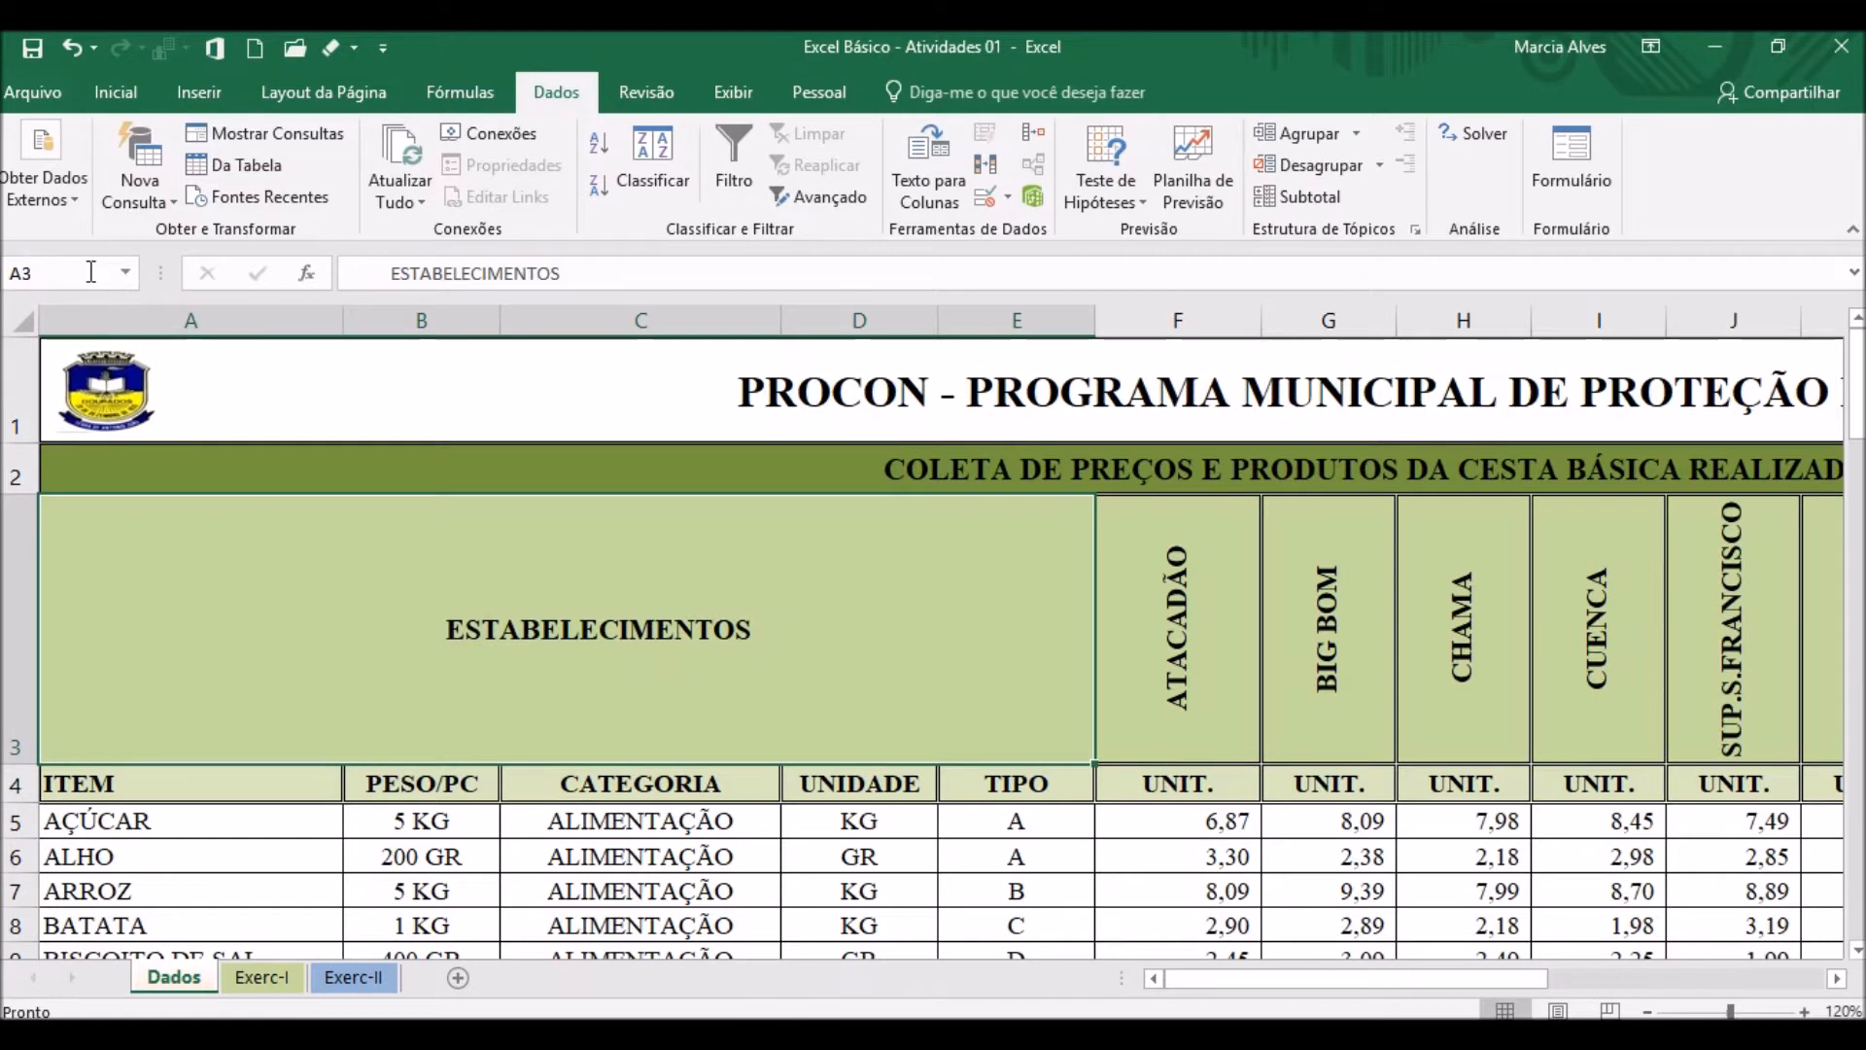
left_click(751, 146)
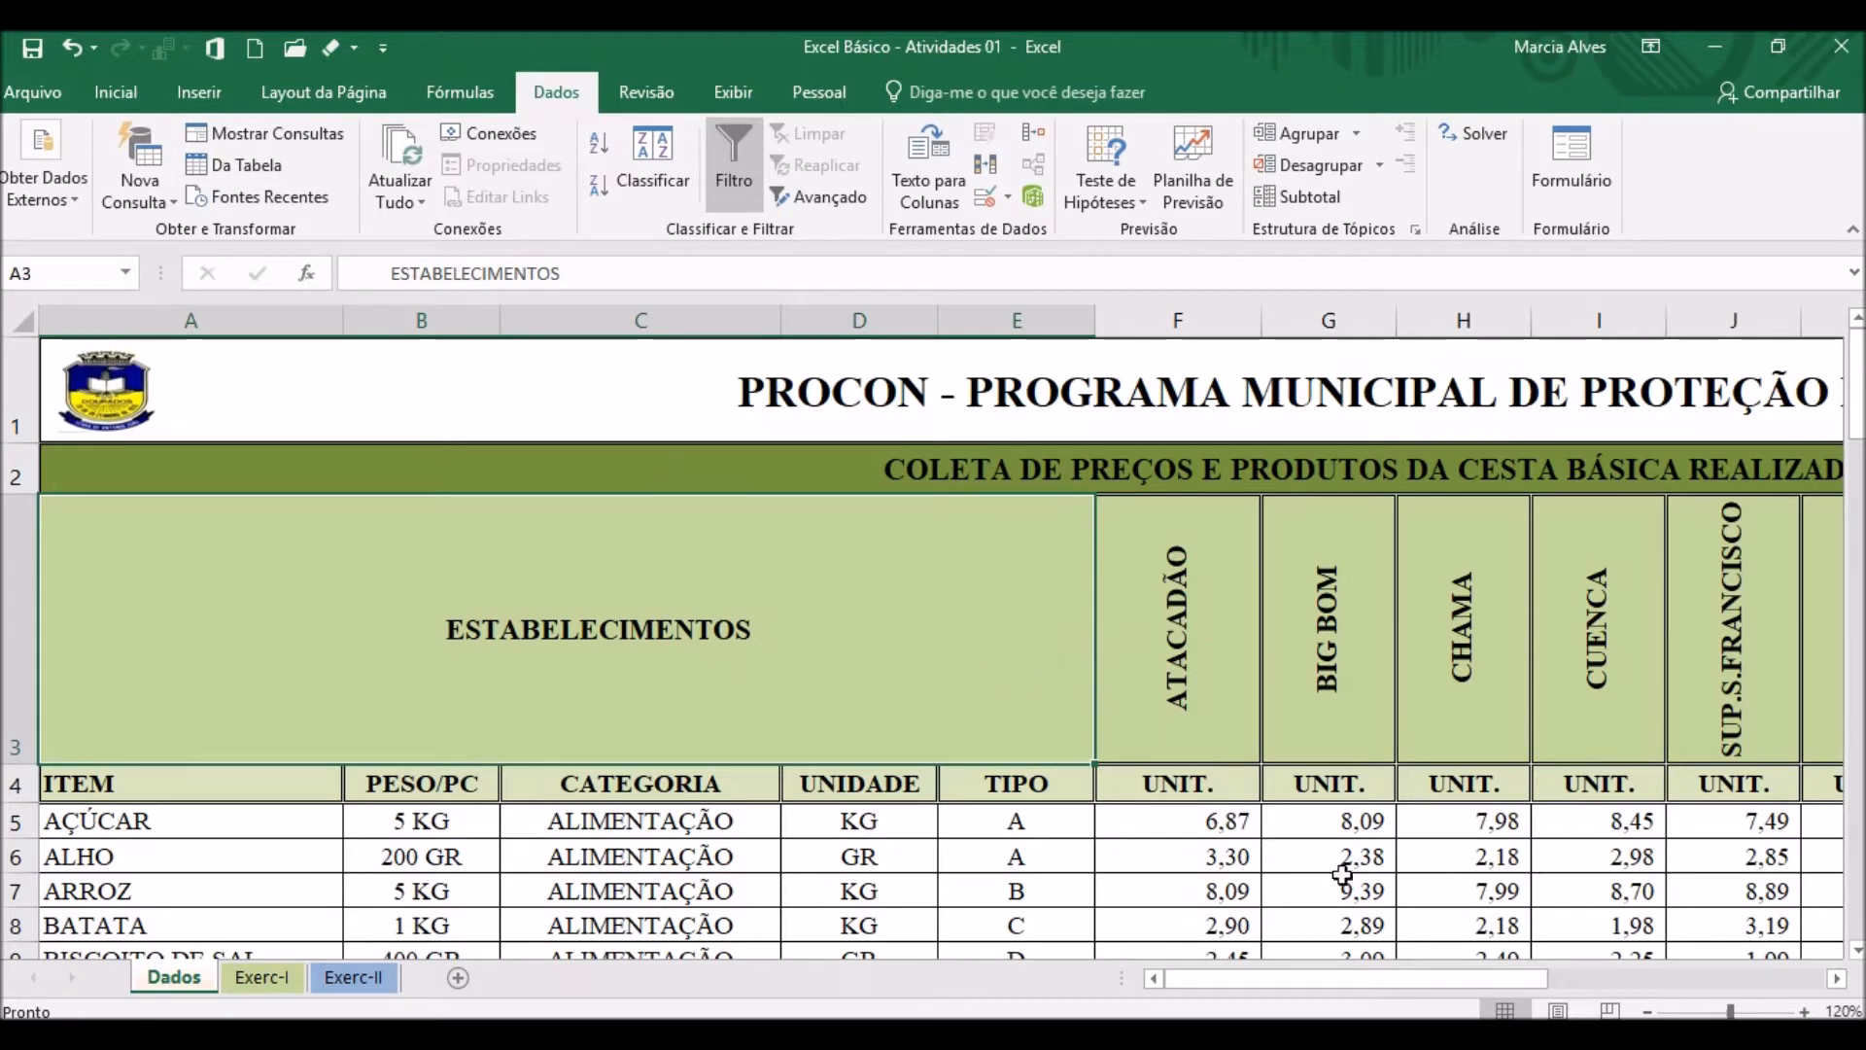
left_click_drag(1450, 982, 1646, 966)
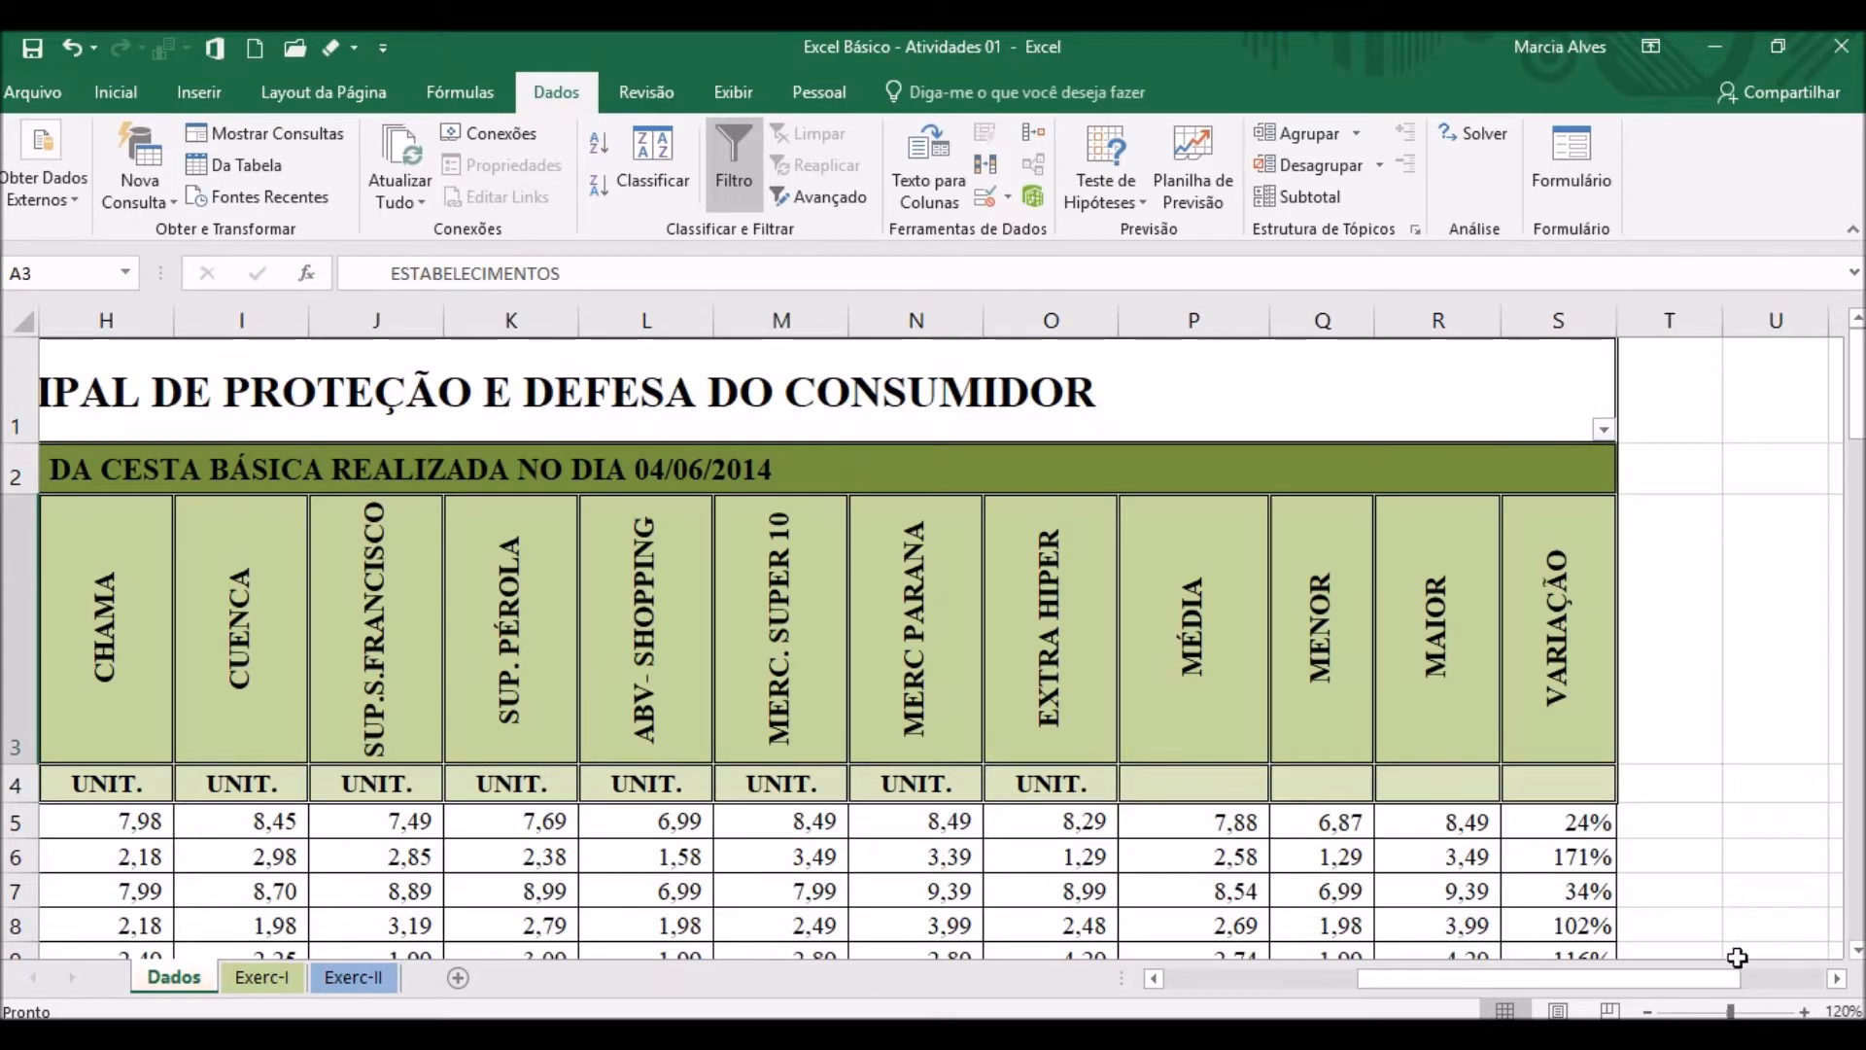
left_click_drag(1588, 980, 1699, 948)
left_click(745, 155)
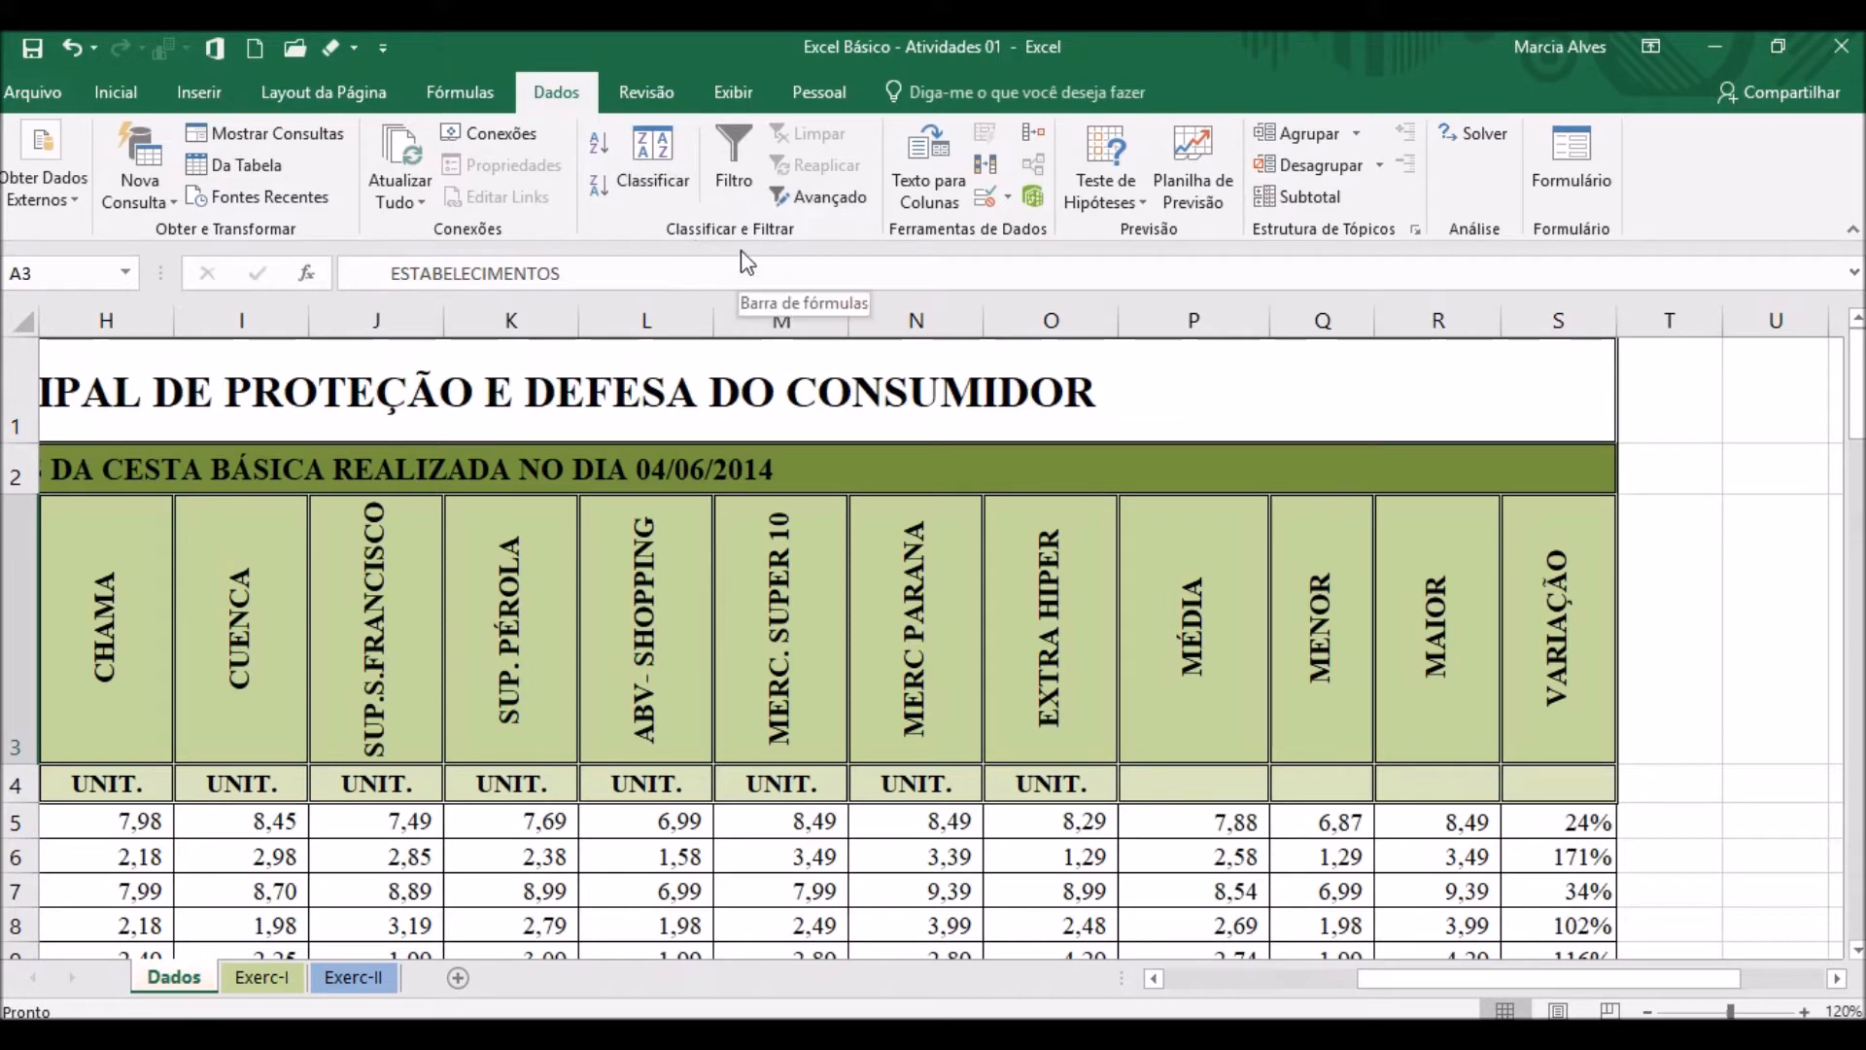
left_click_drag(1494, 977, 1239, 968)
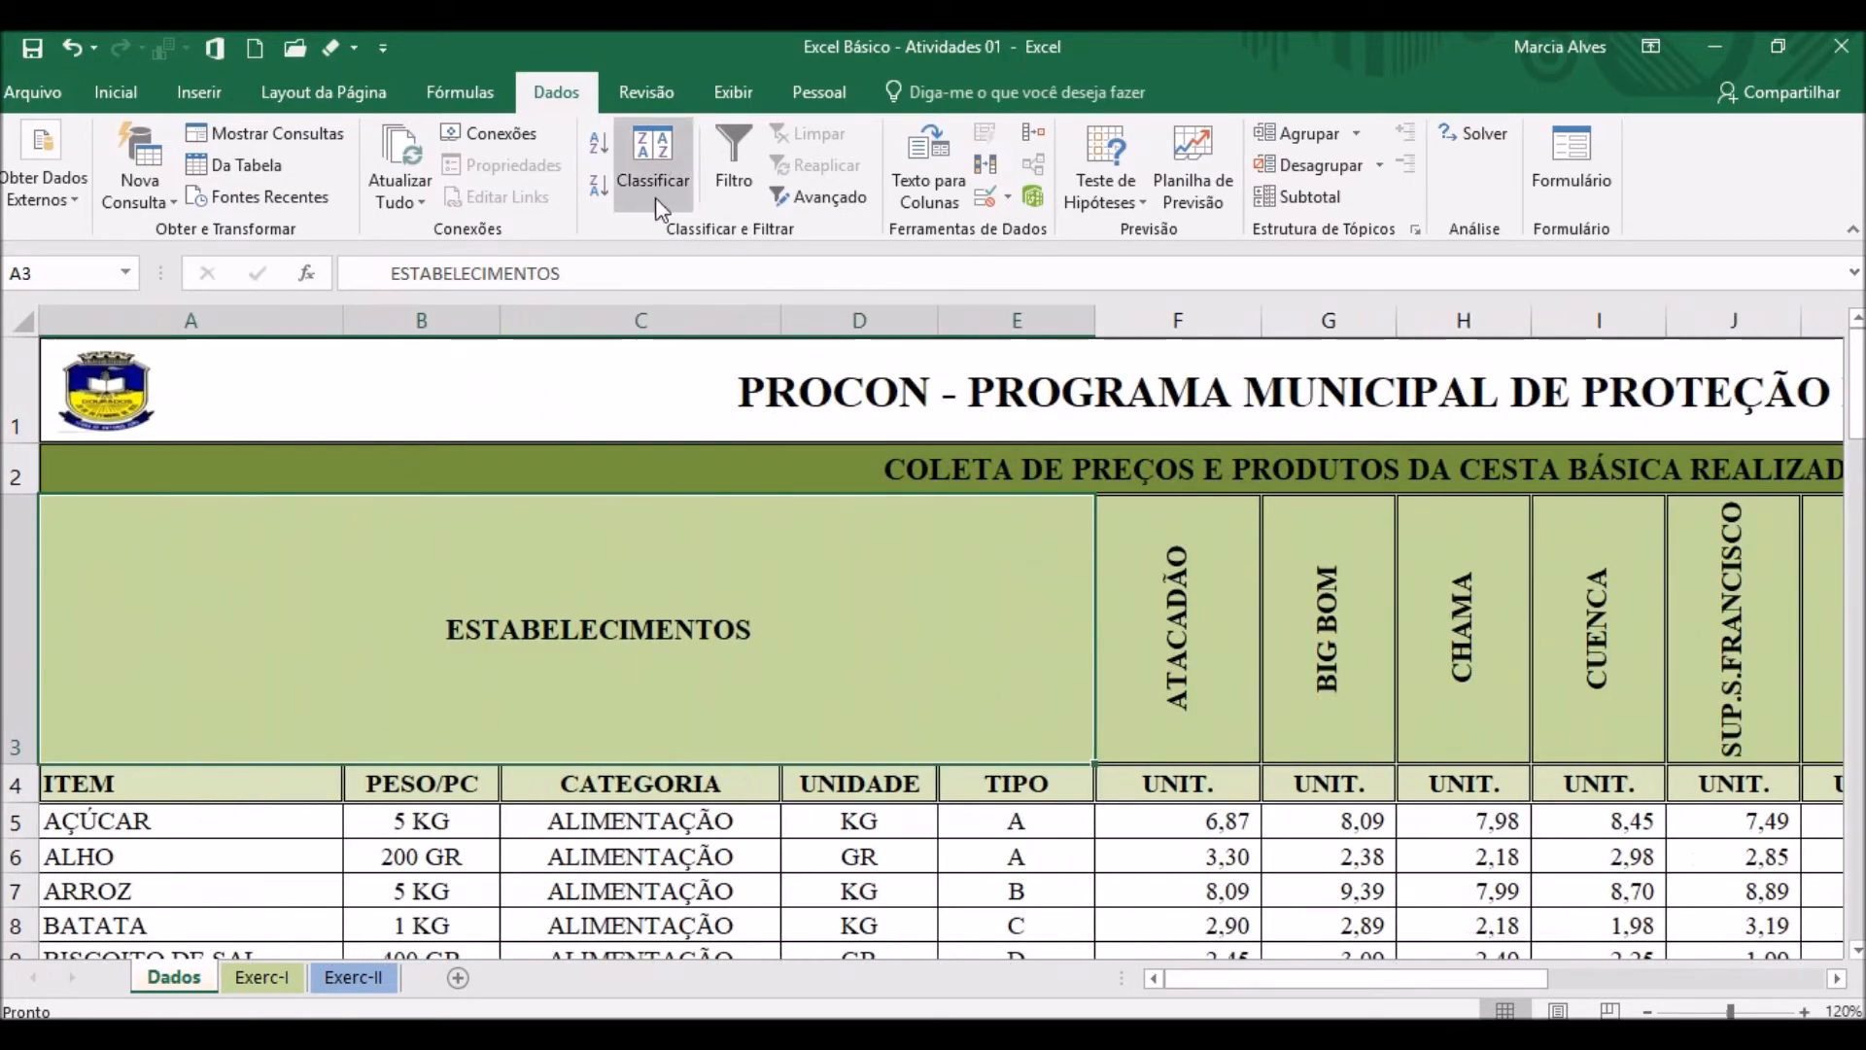
Turn on filtering for the table's column headings in row 4.
left_click(16, 784)
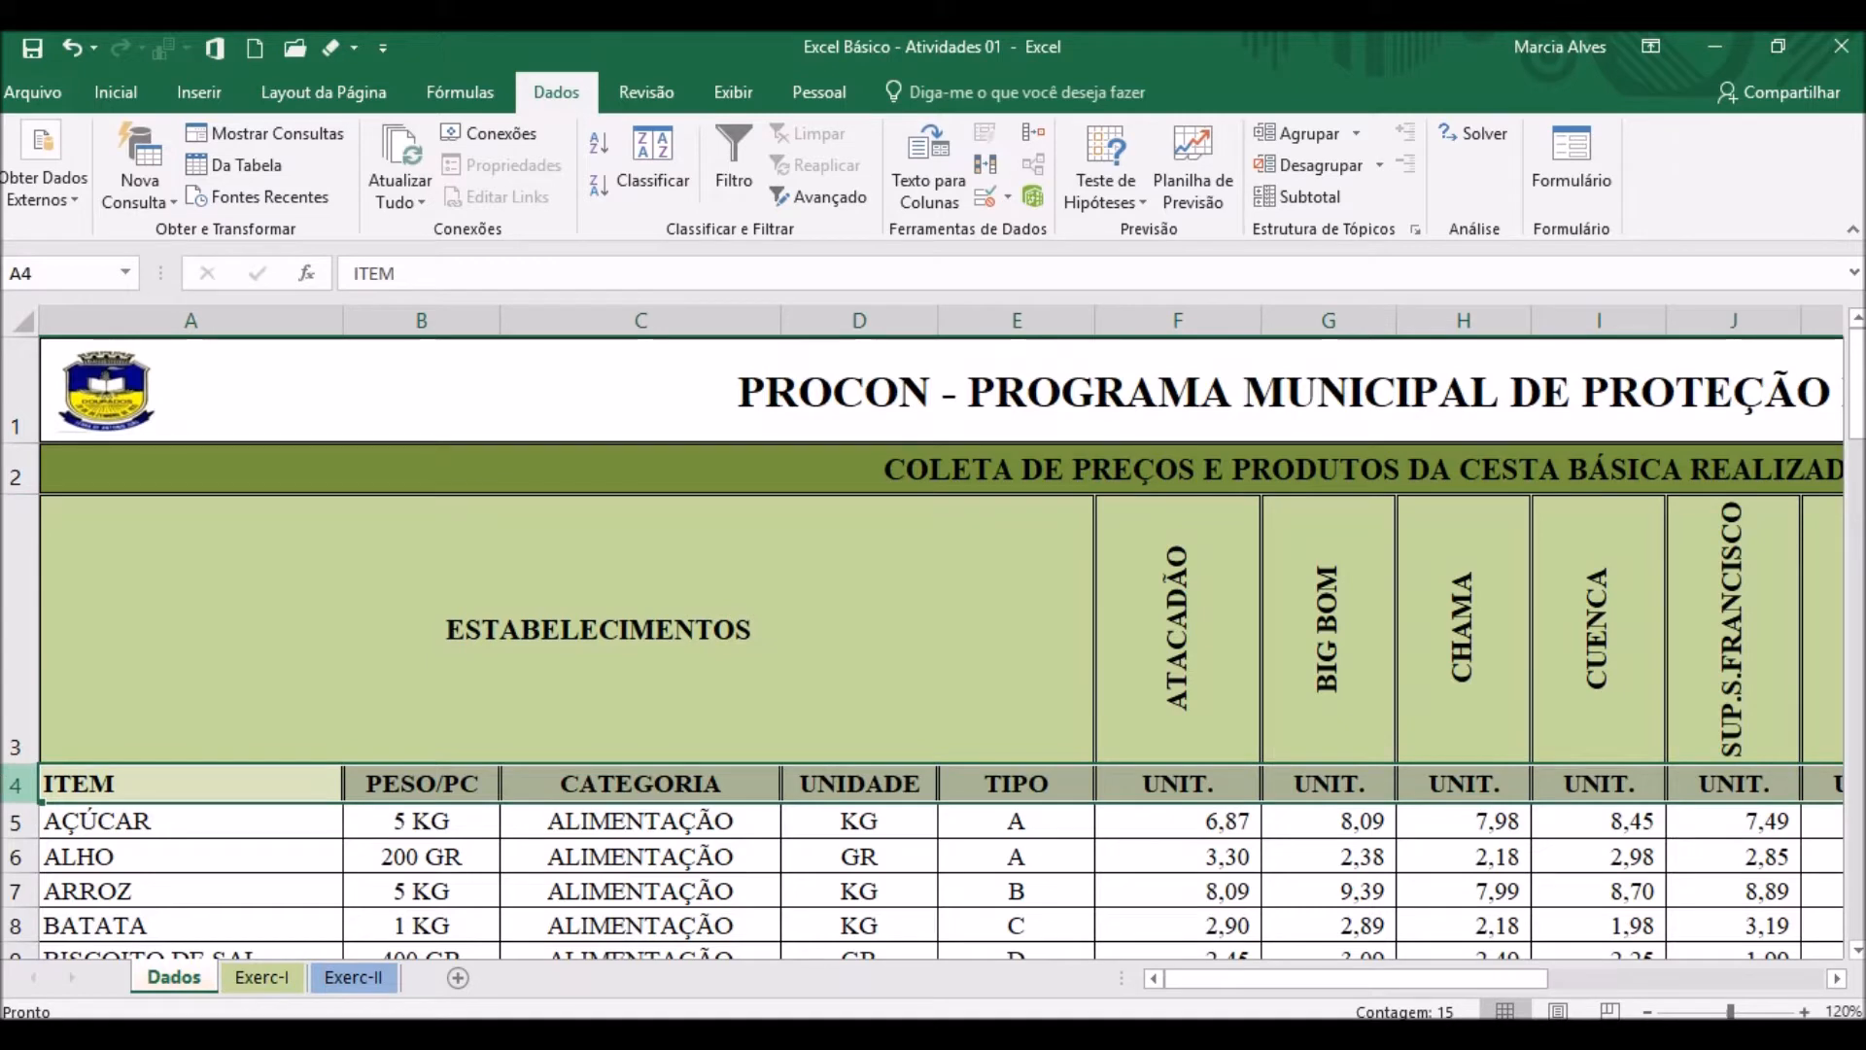
left_click_drag(1203, 976, 1249, 986)
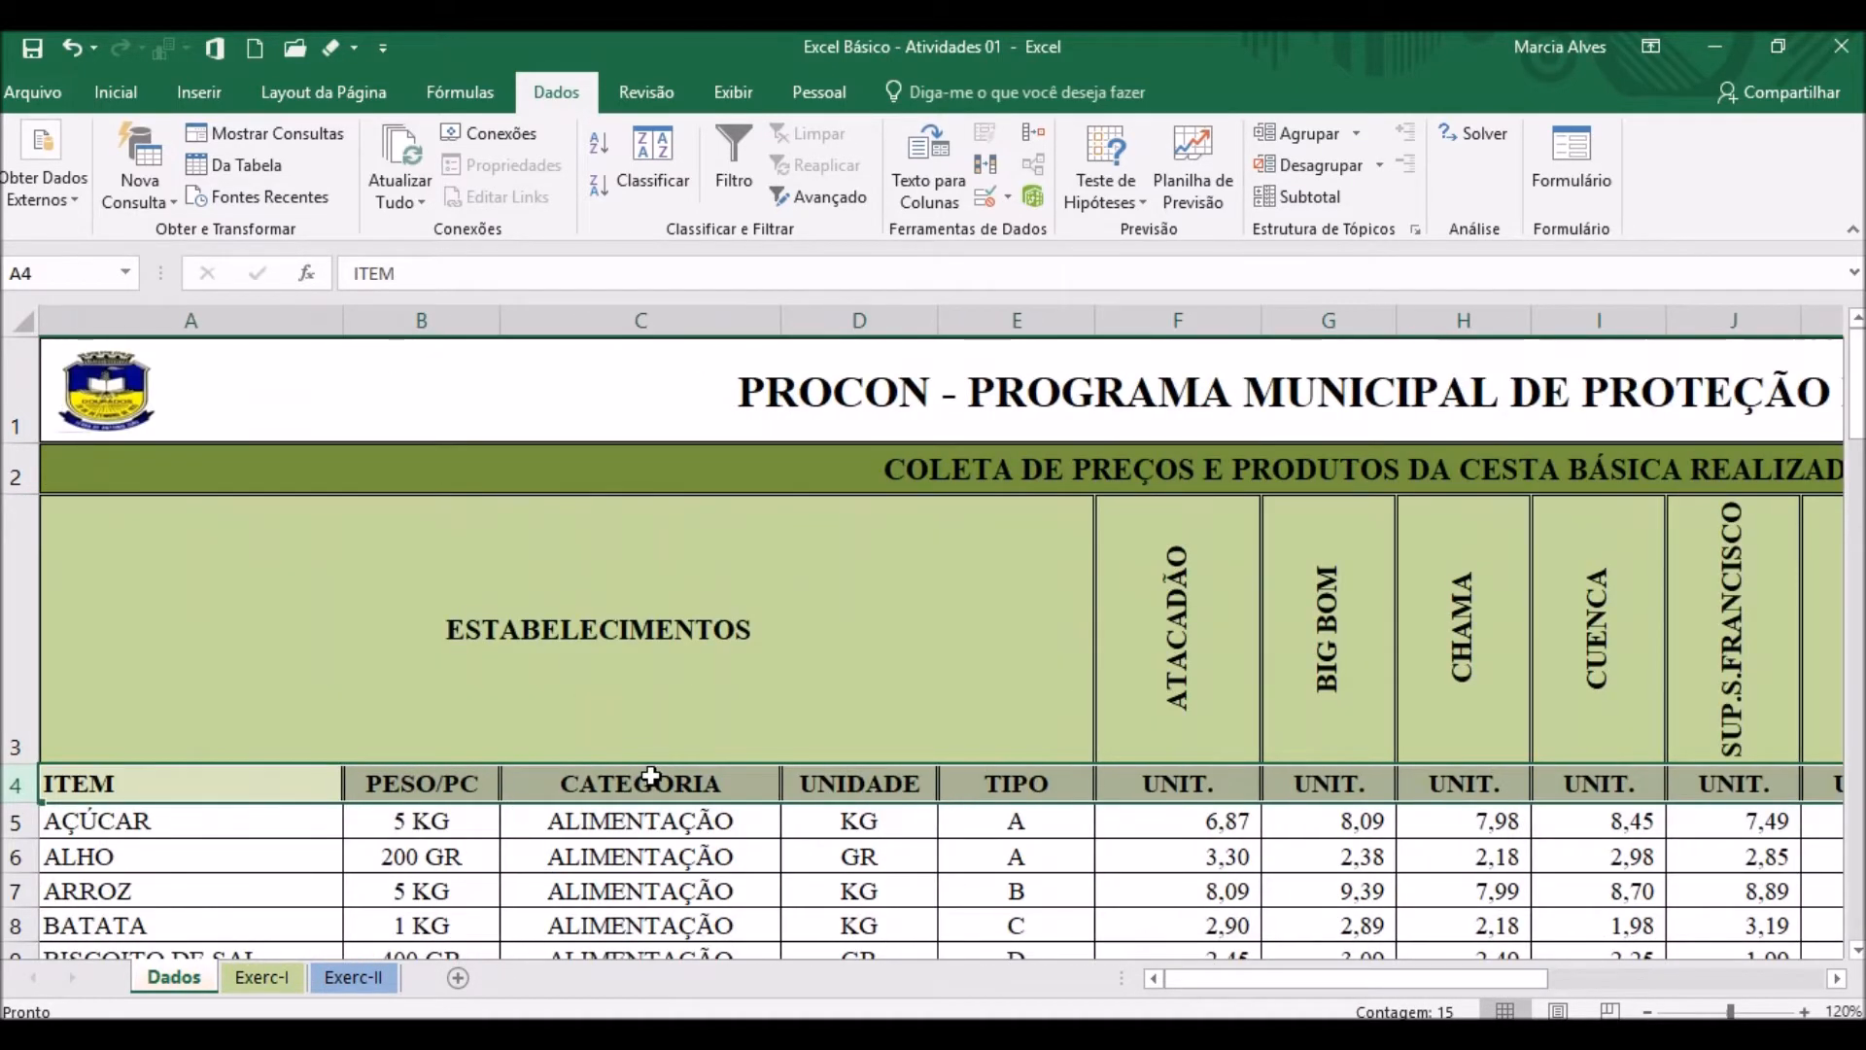
left_click(740, 149)
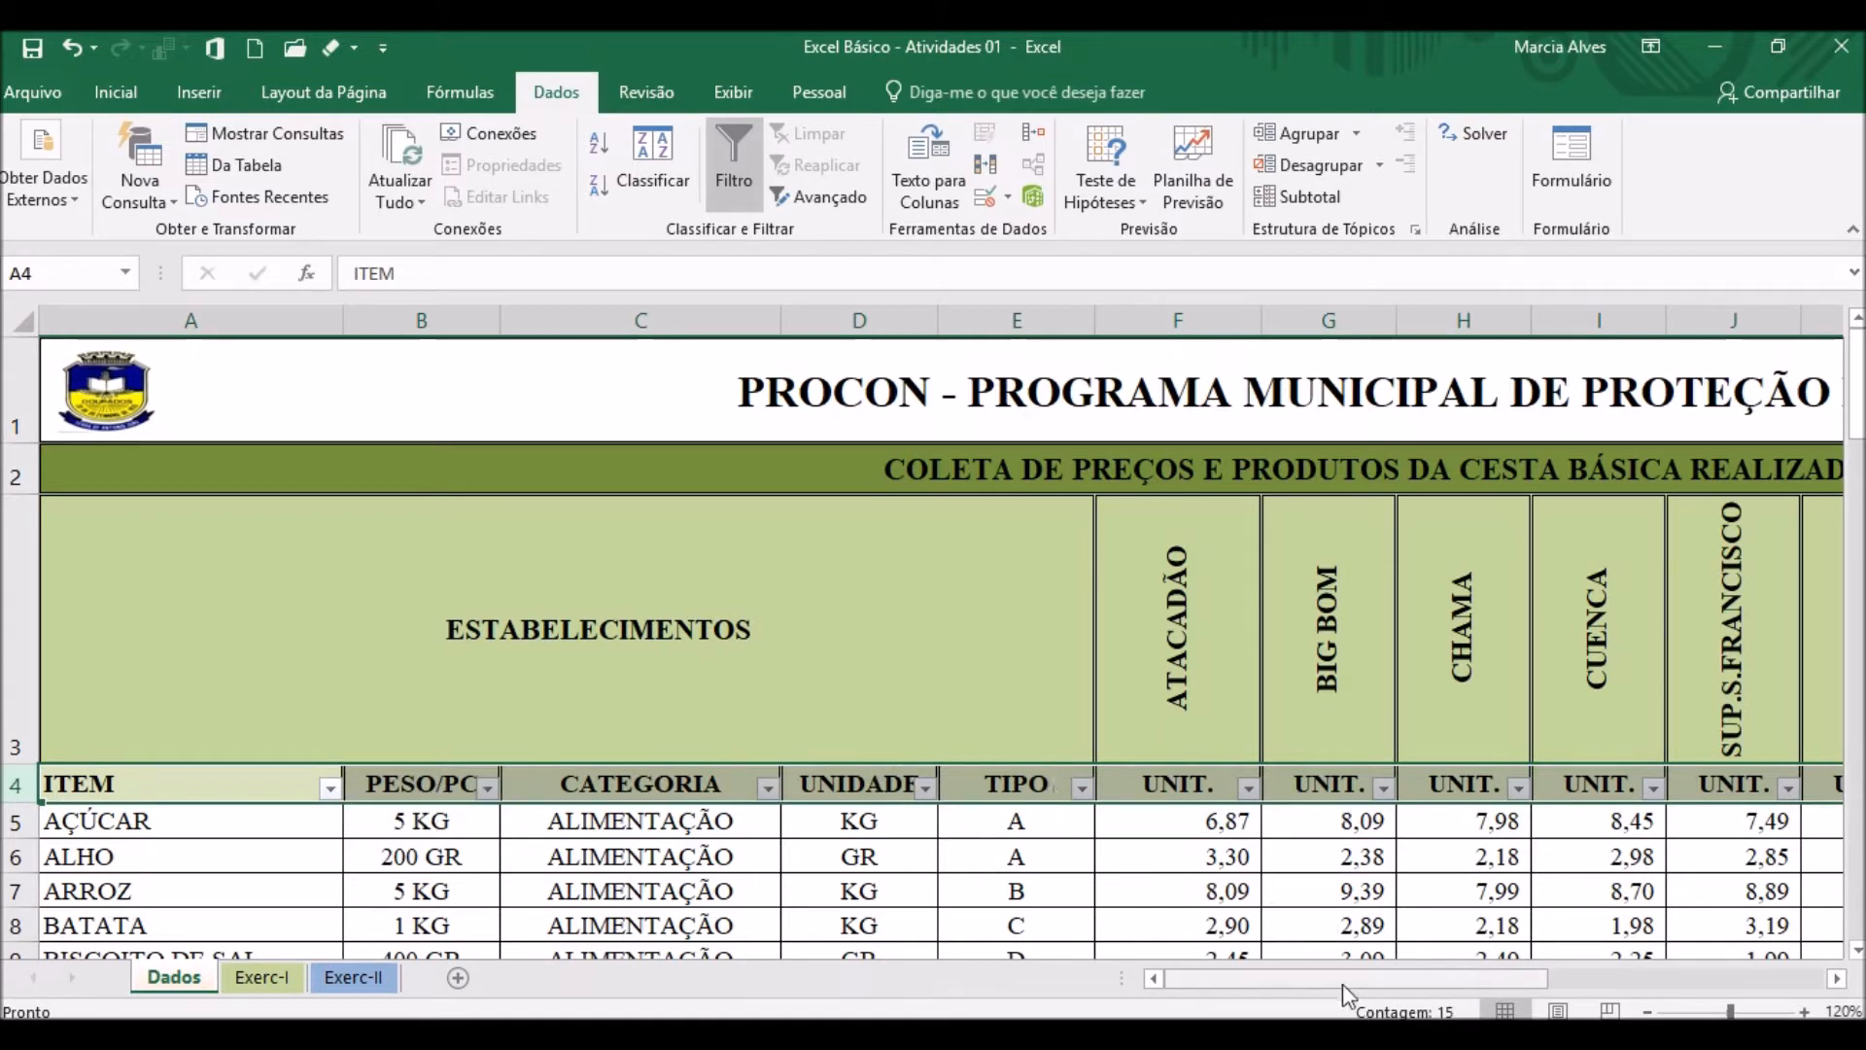
left_click(209, 825)
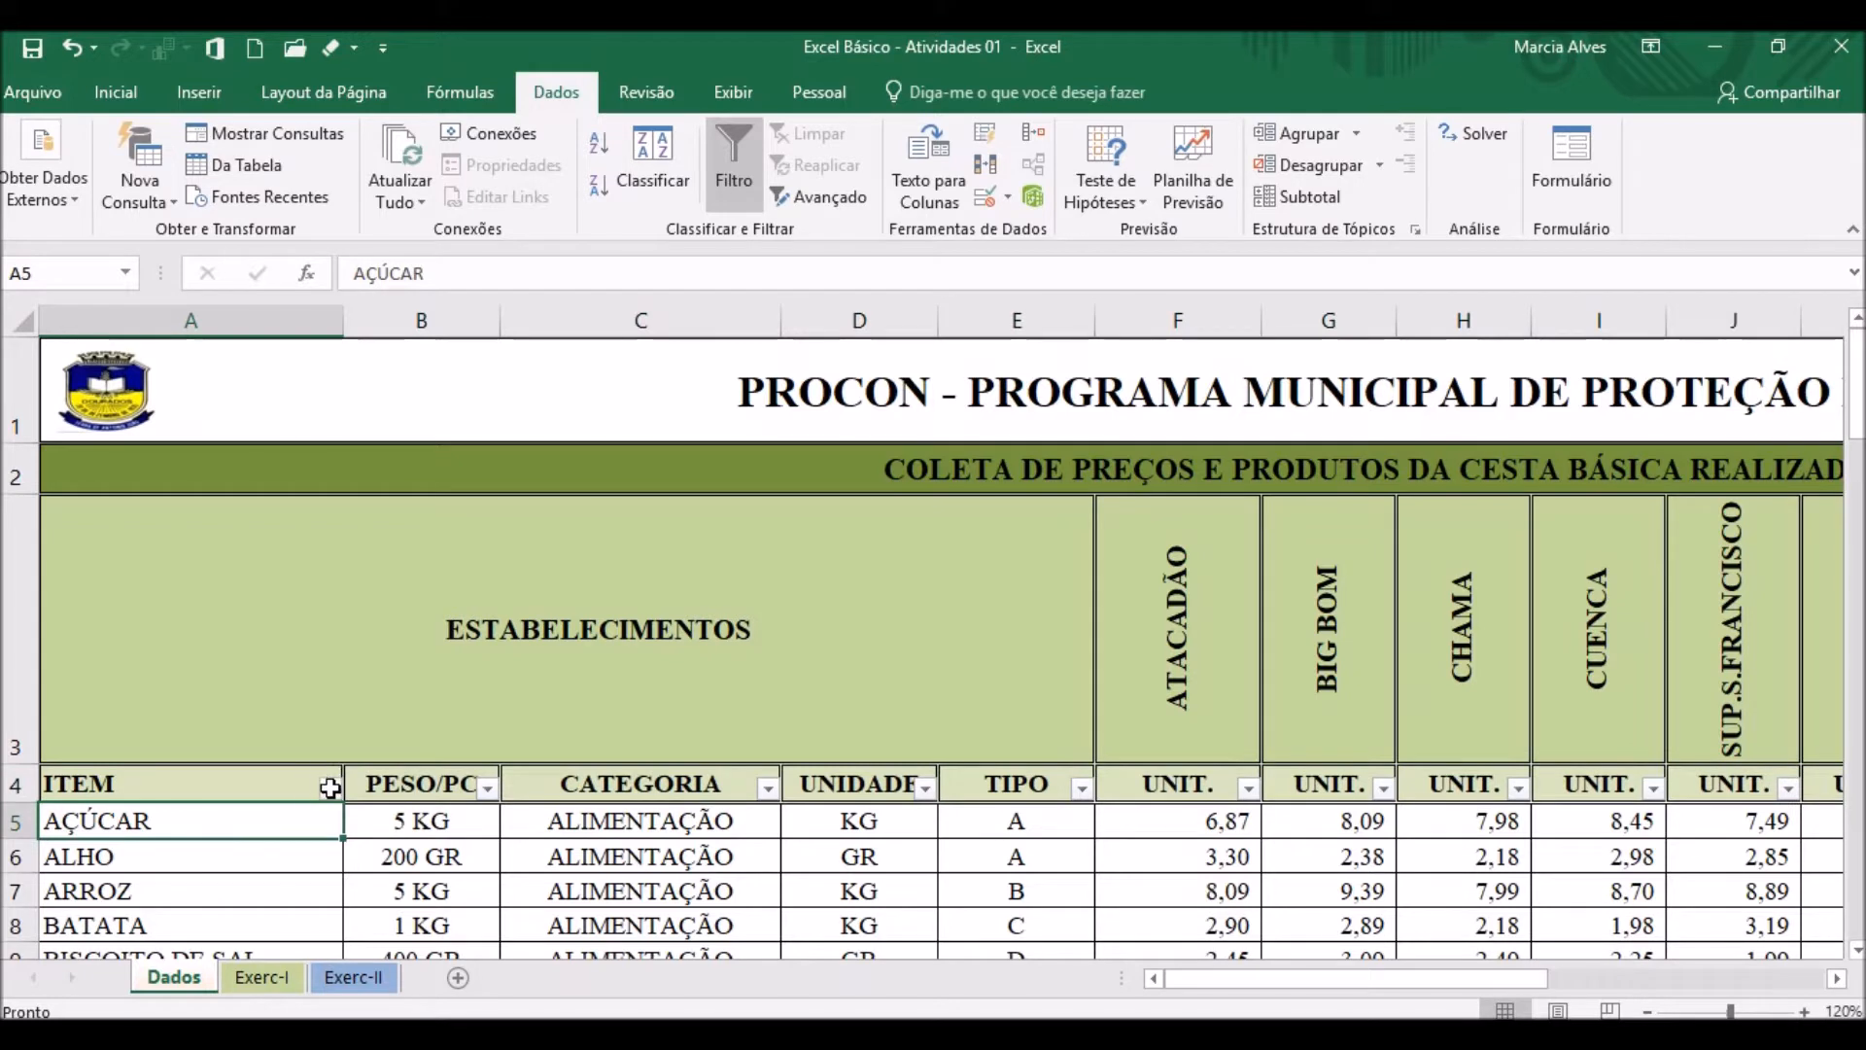
left_click(331, 790)
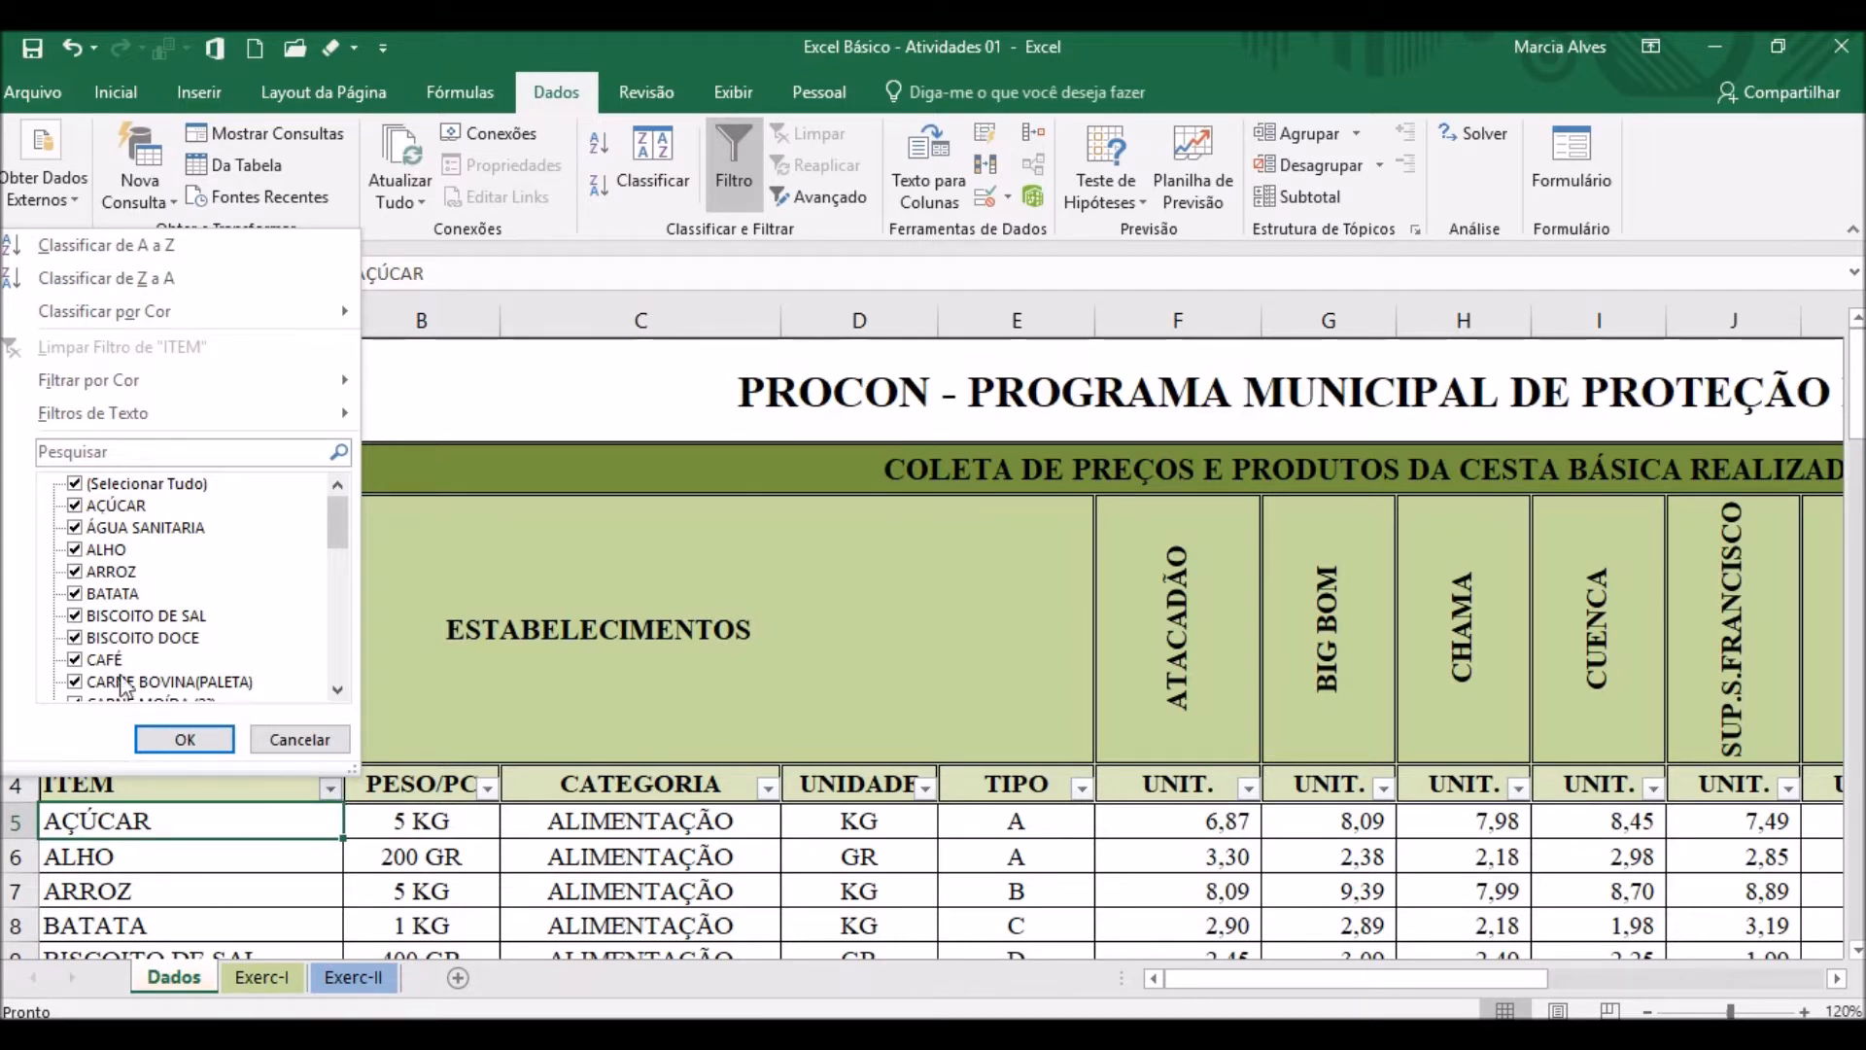
left_click(297, 740)
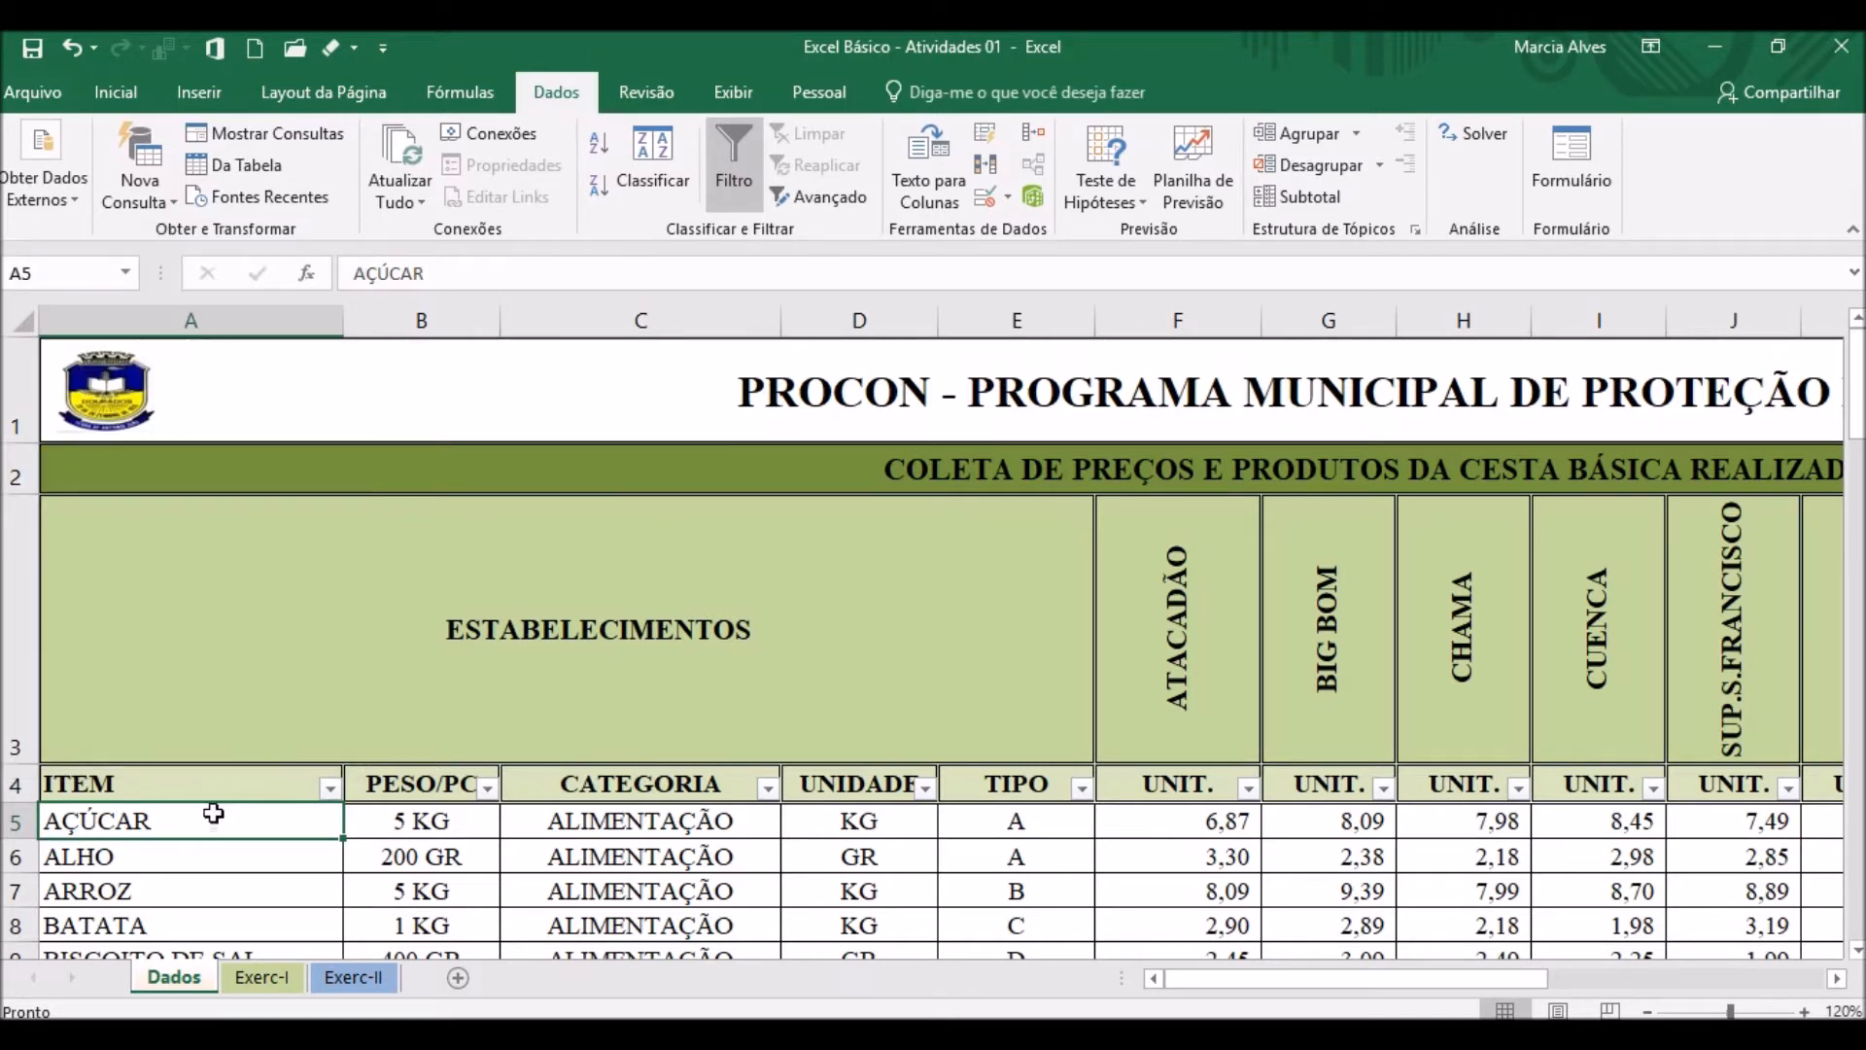
Filter the ITEM column to show only AÇÚCAR and BATATA, and check the filtered rows.
left_click(330, 788)
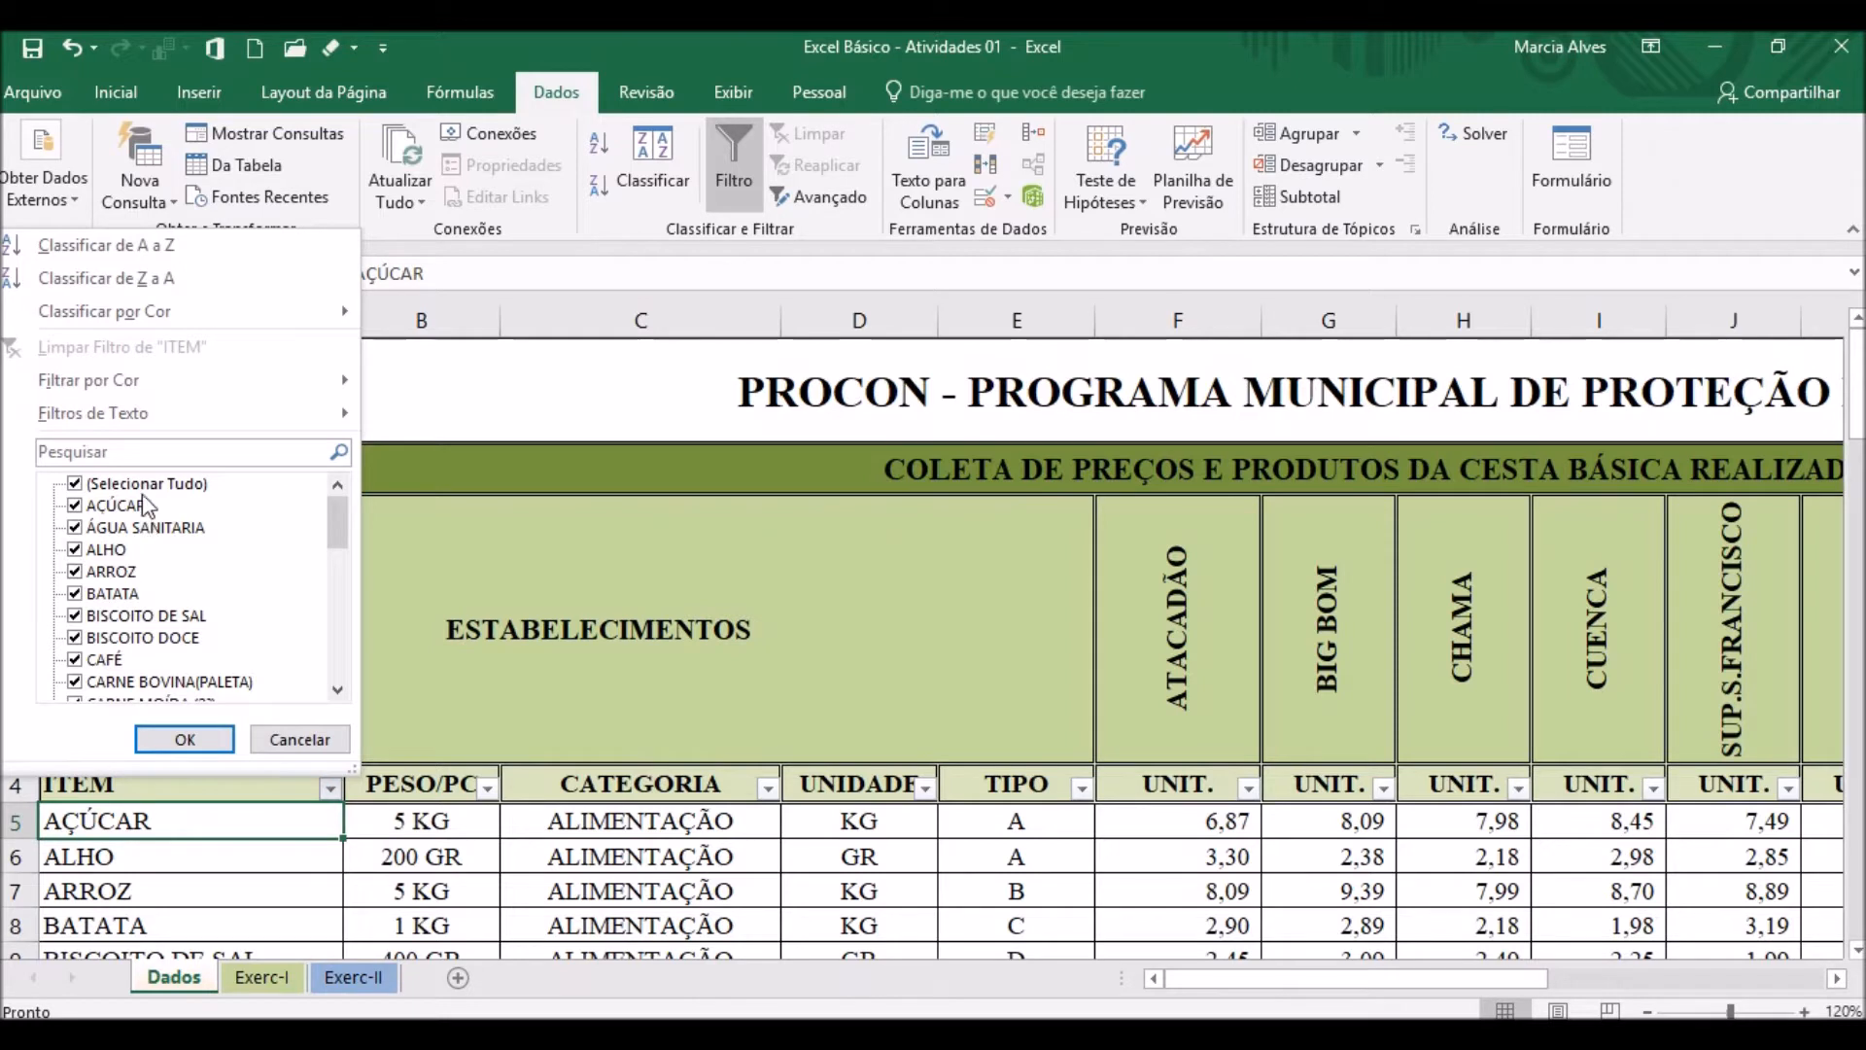
left_click(72, 484)
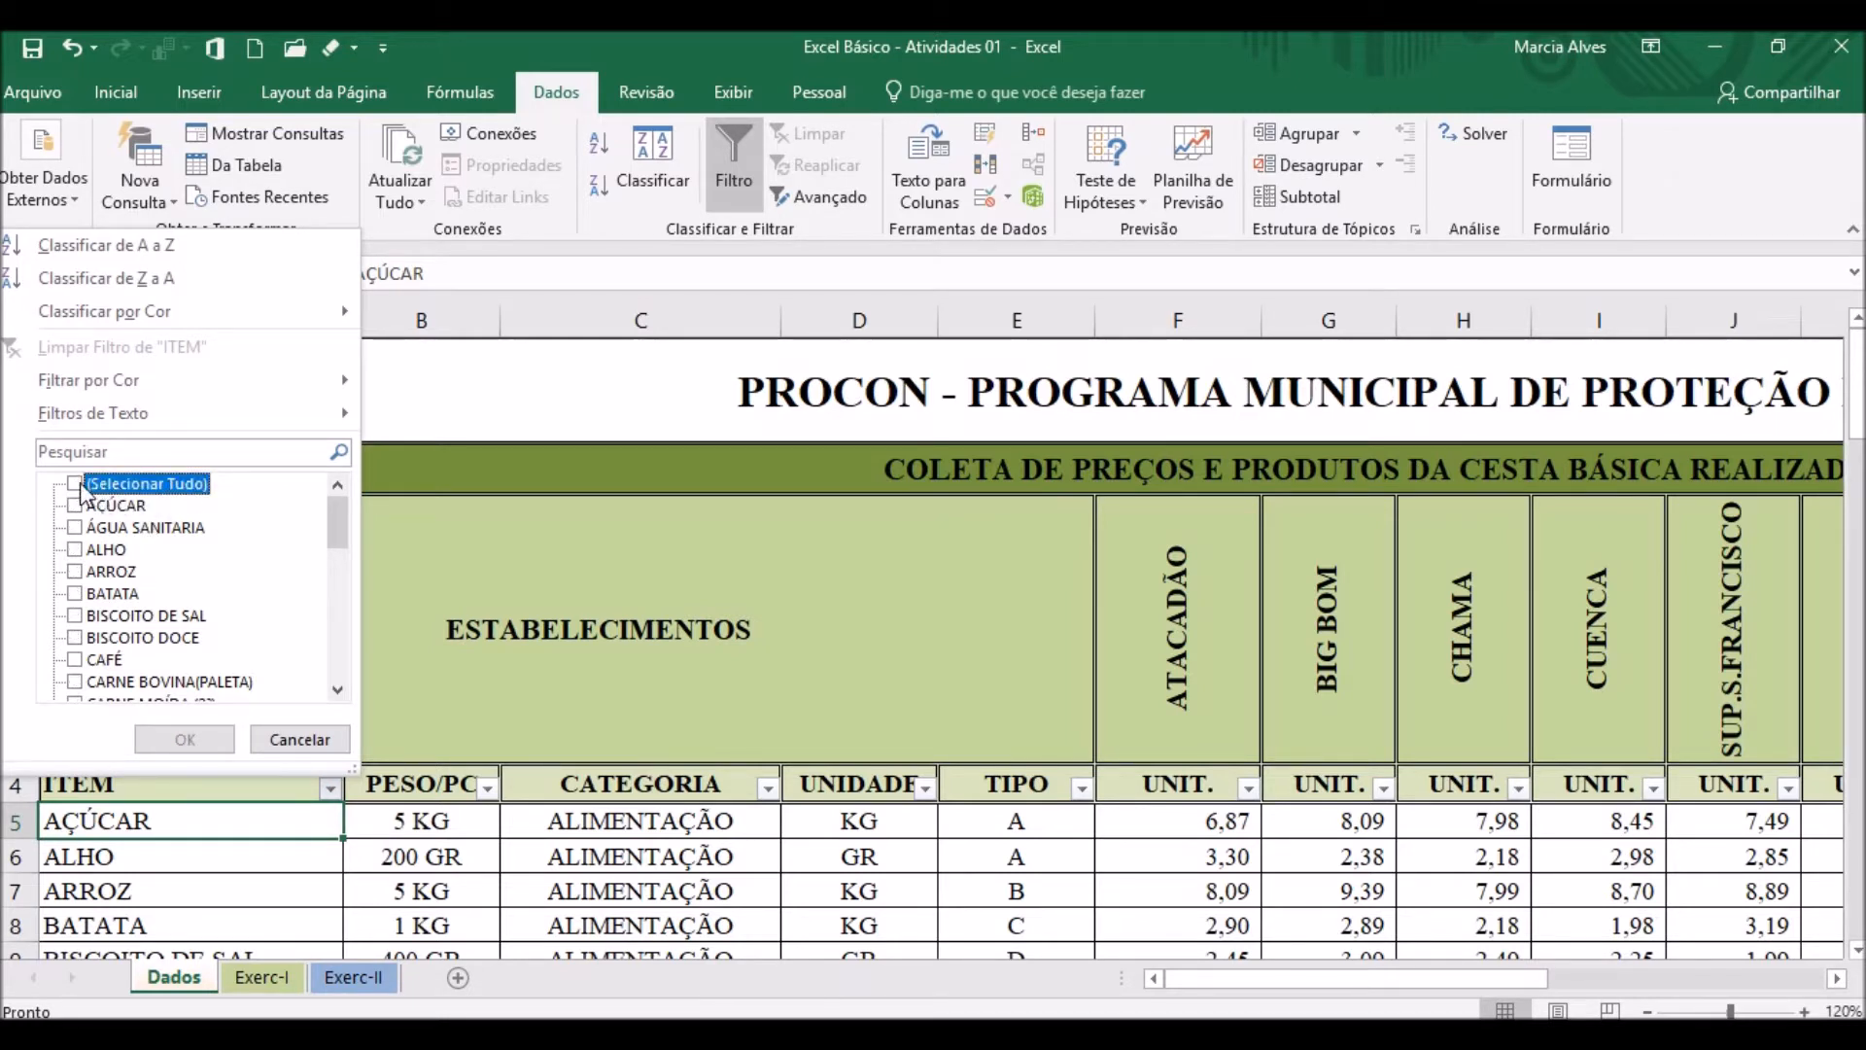
left_click(79, 488)
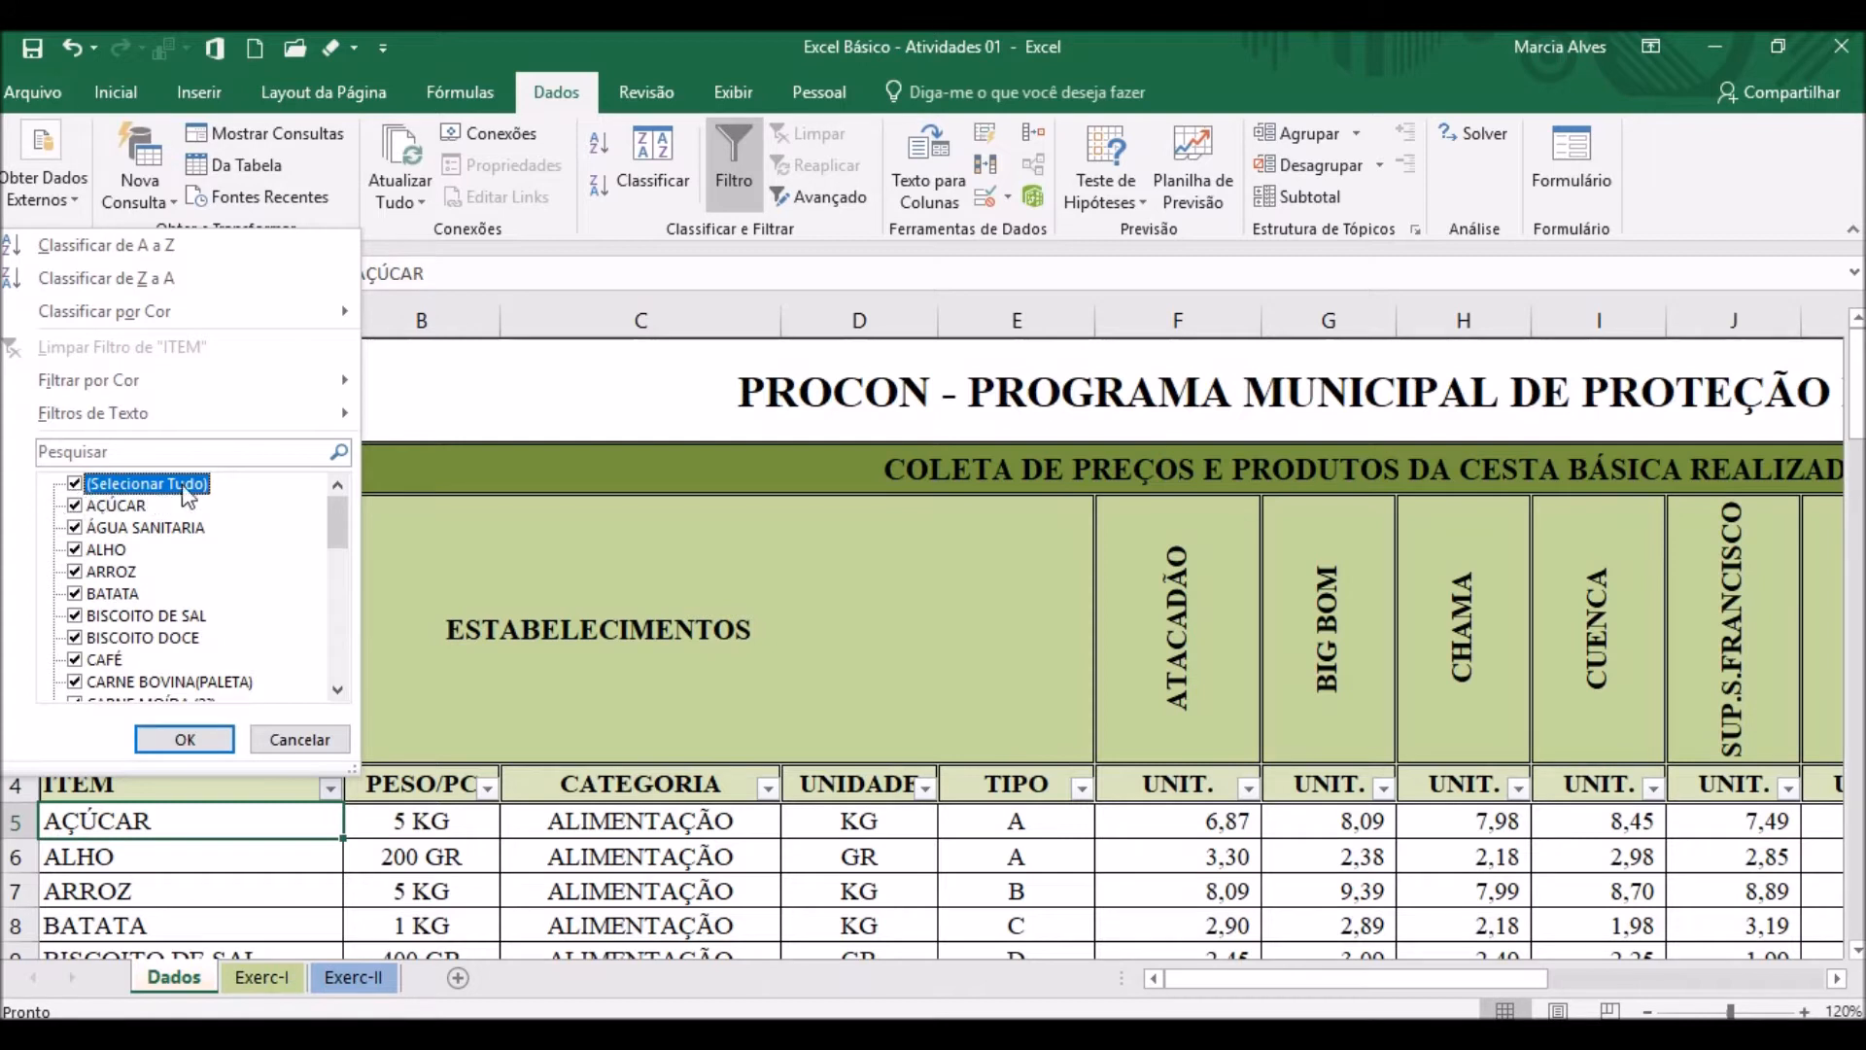
left_click(76, 490)
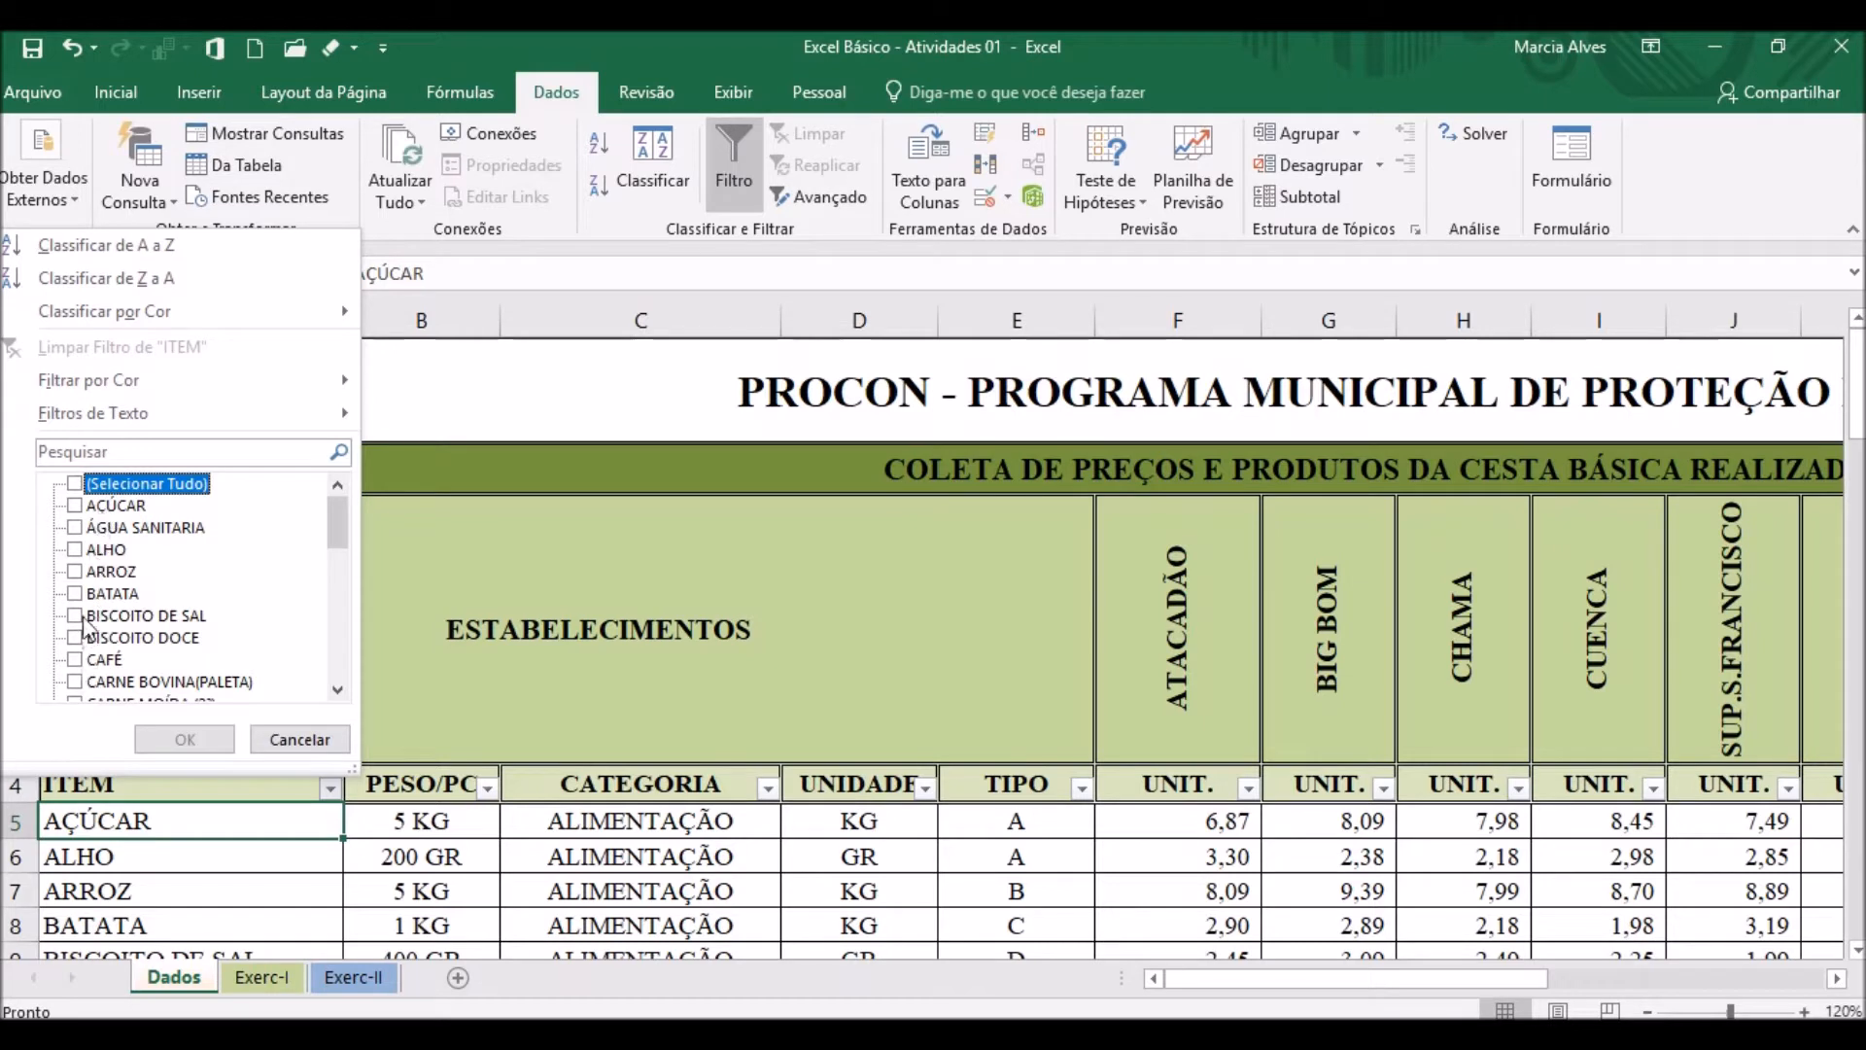
left_click(105, 507)
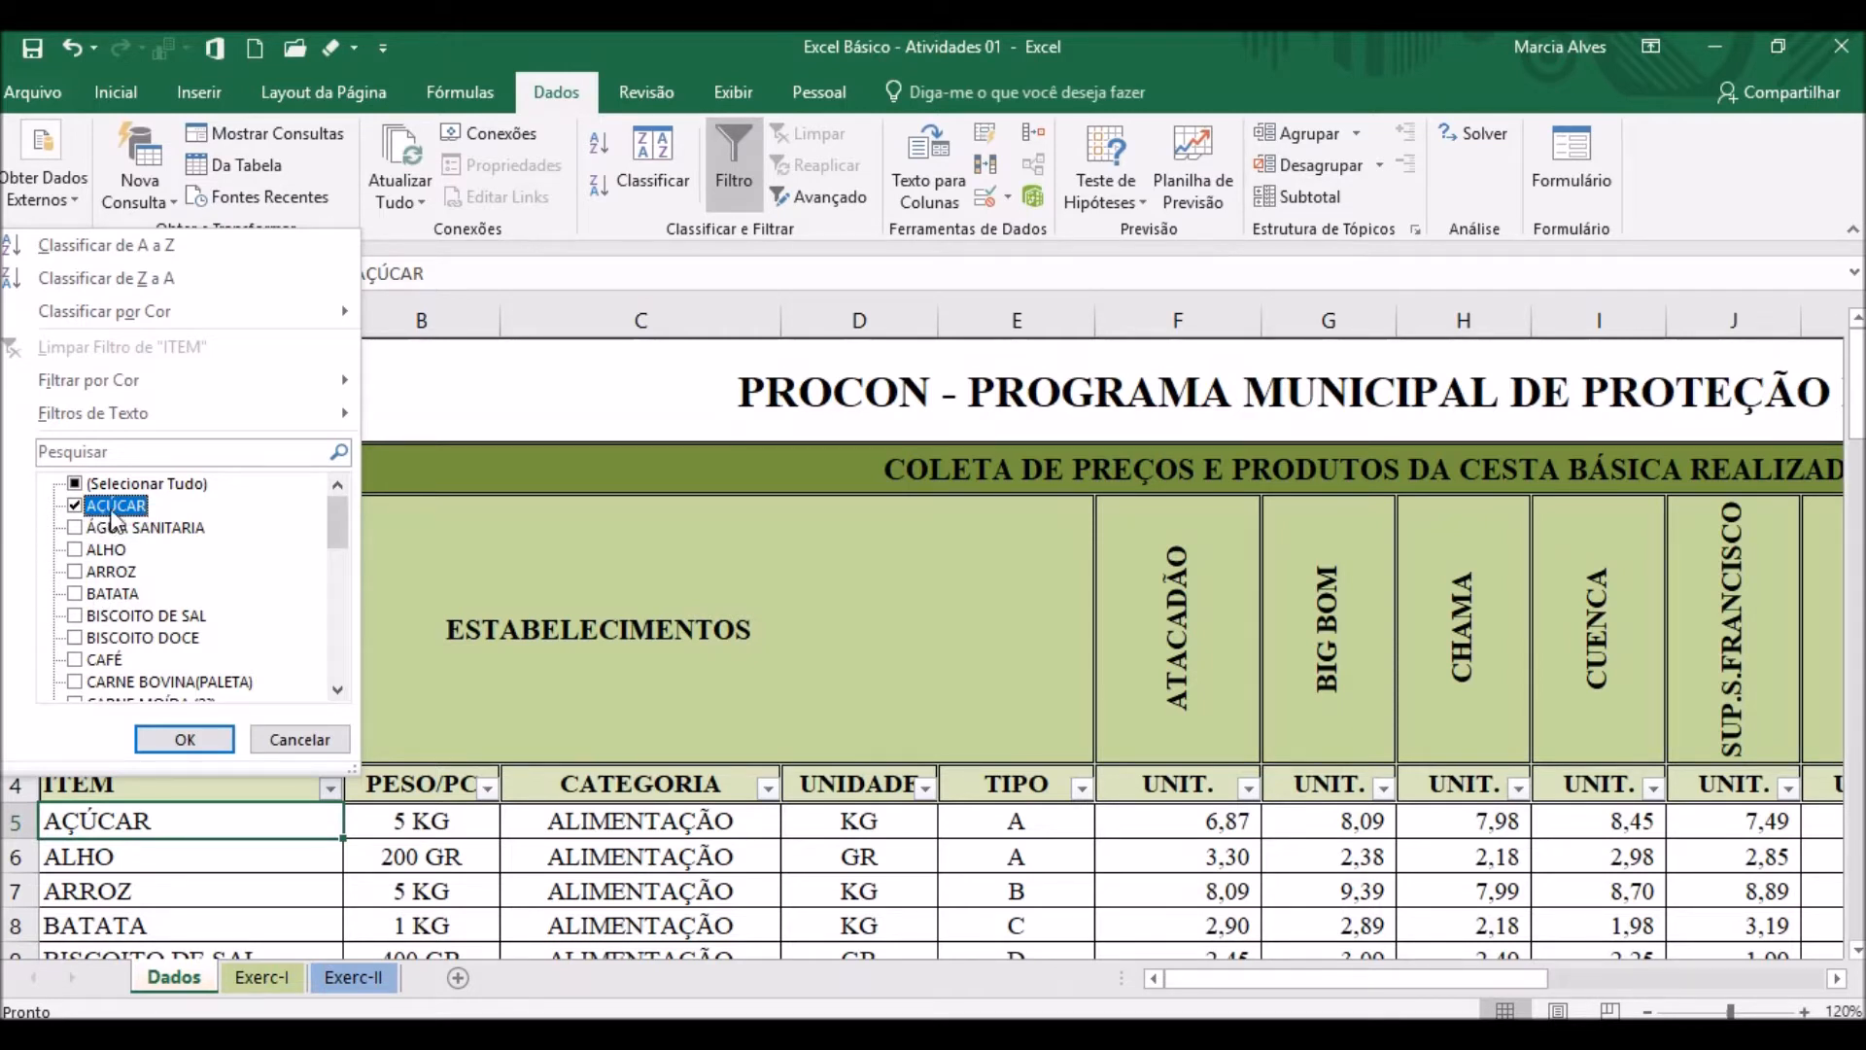
left_click(105, 595)
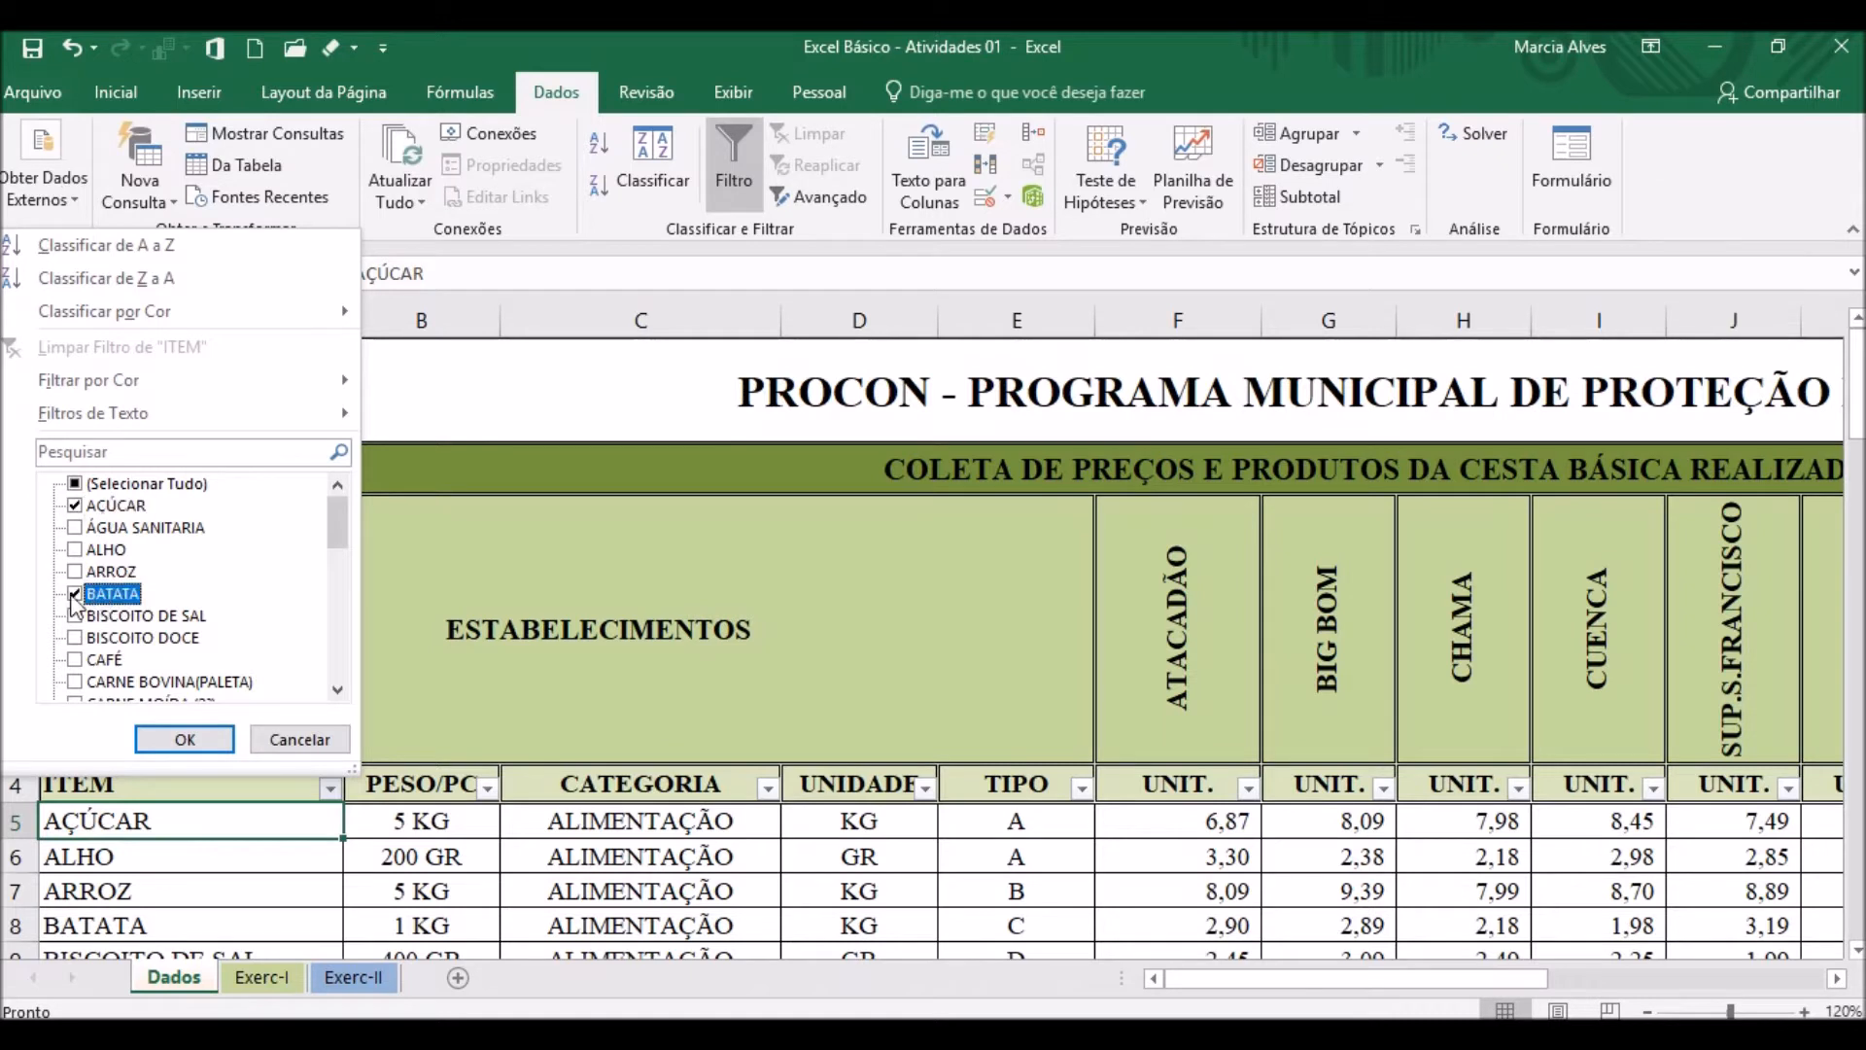
left_click(186, 736)
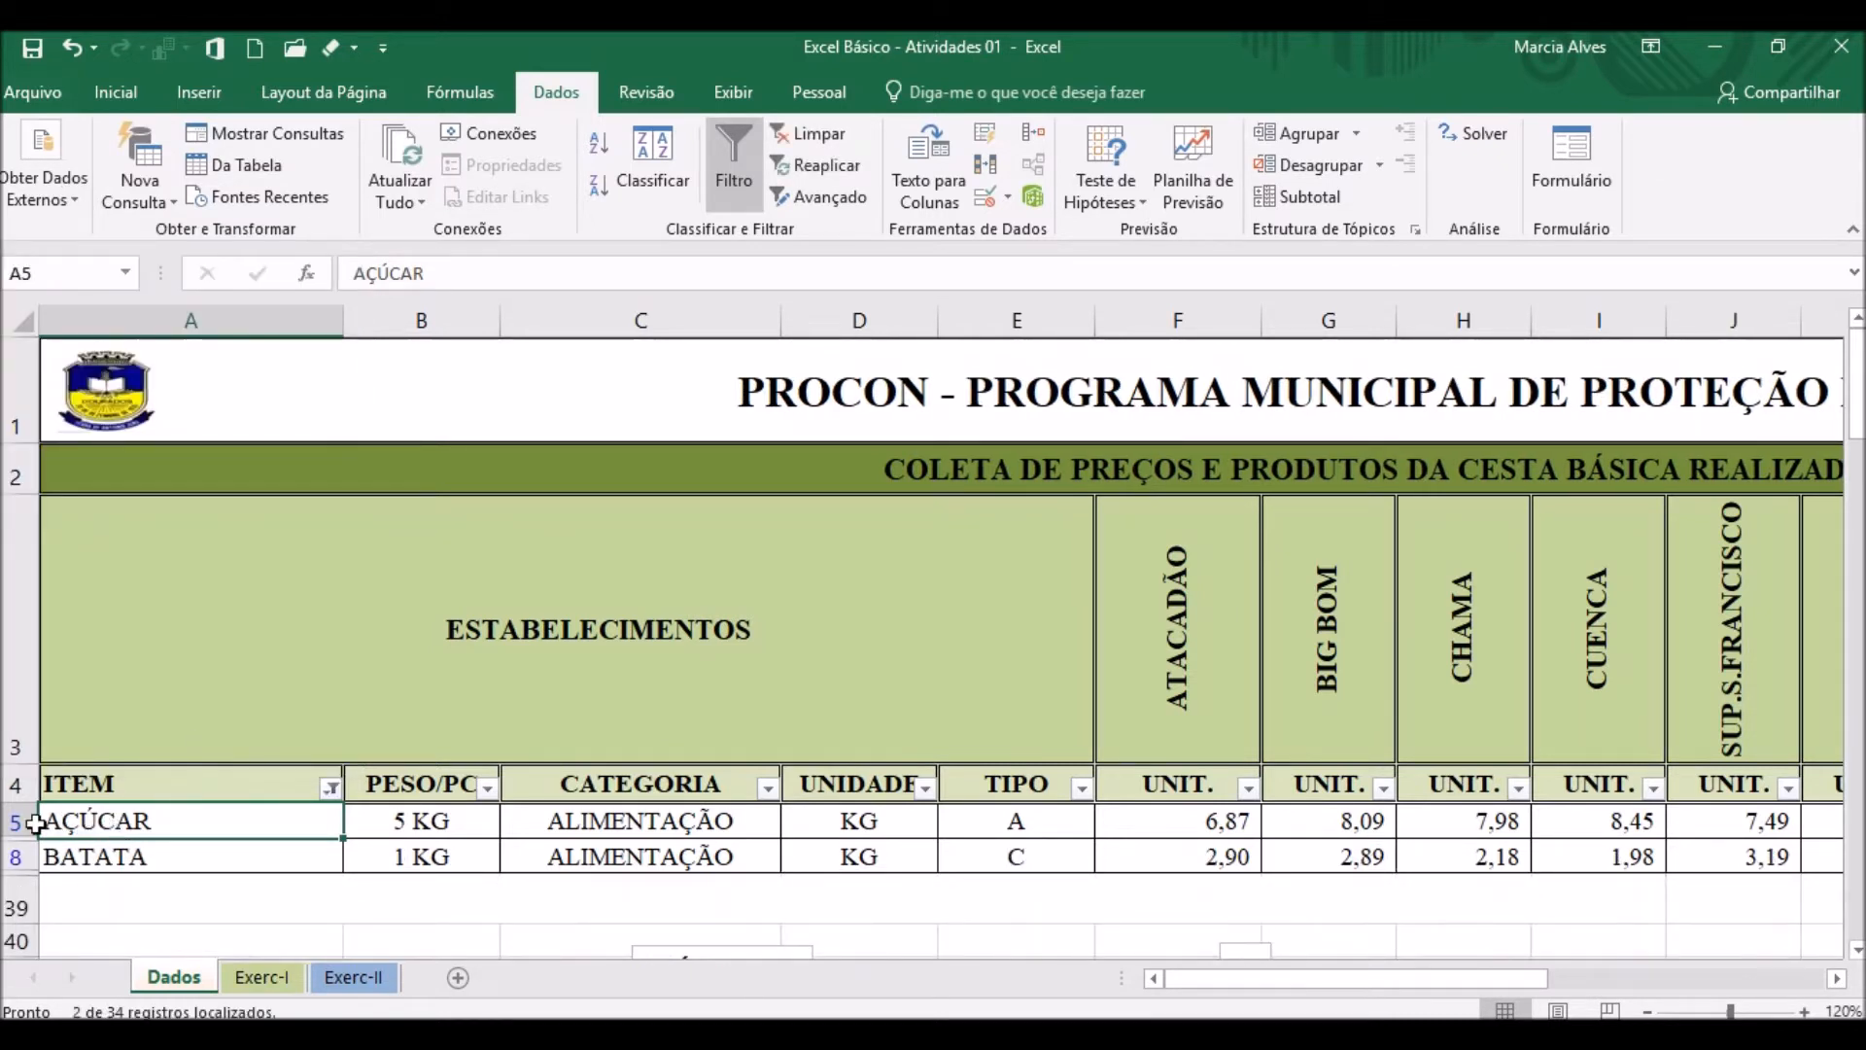
left_click_drag(33, 821, 30, 857)
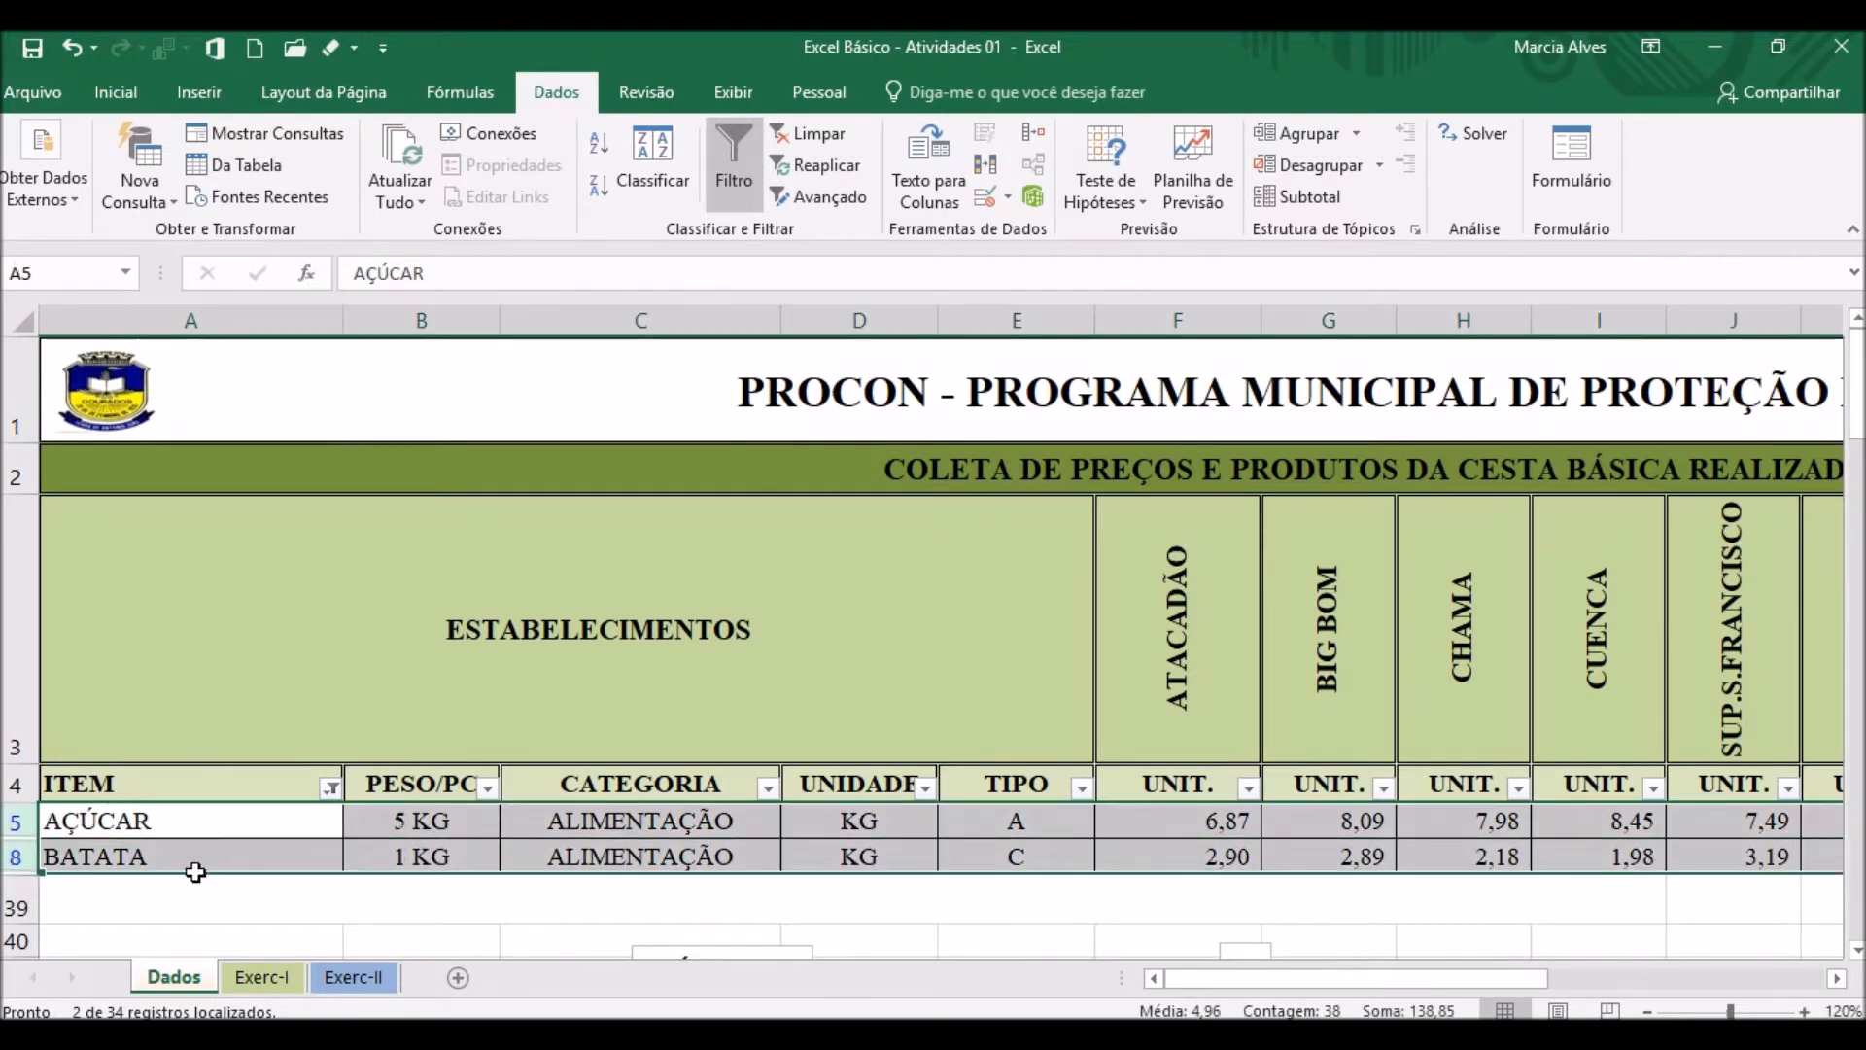
left_click_drag(1283, 978, 1355, 981)
left_click(96, 853)
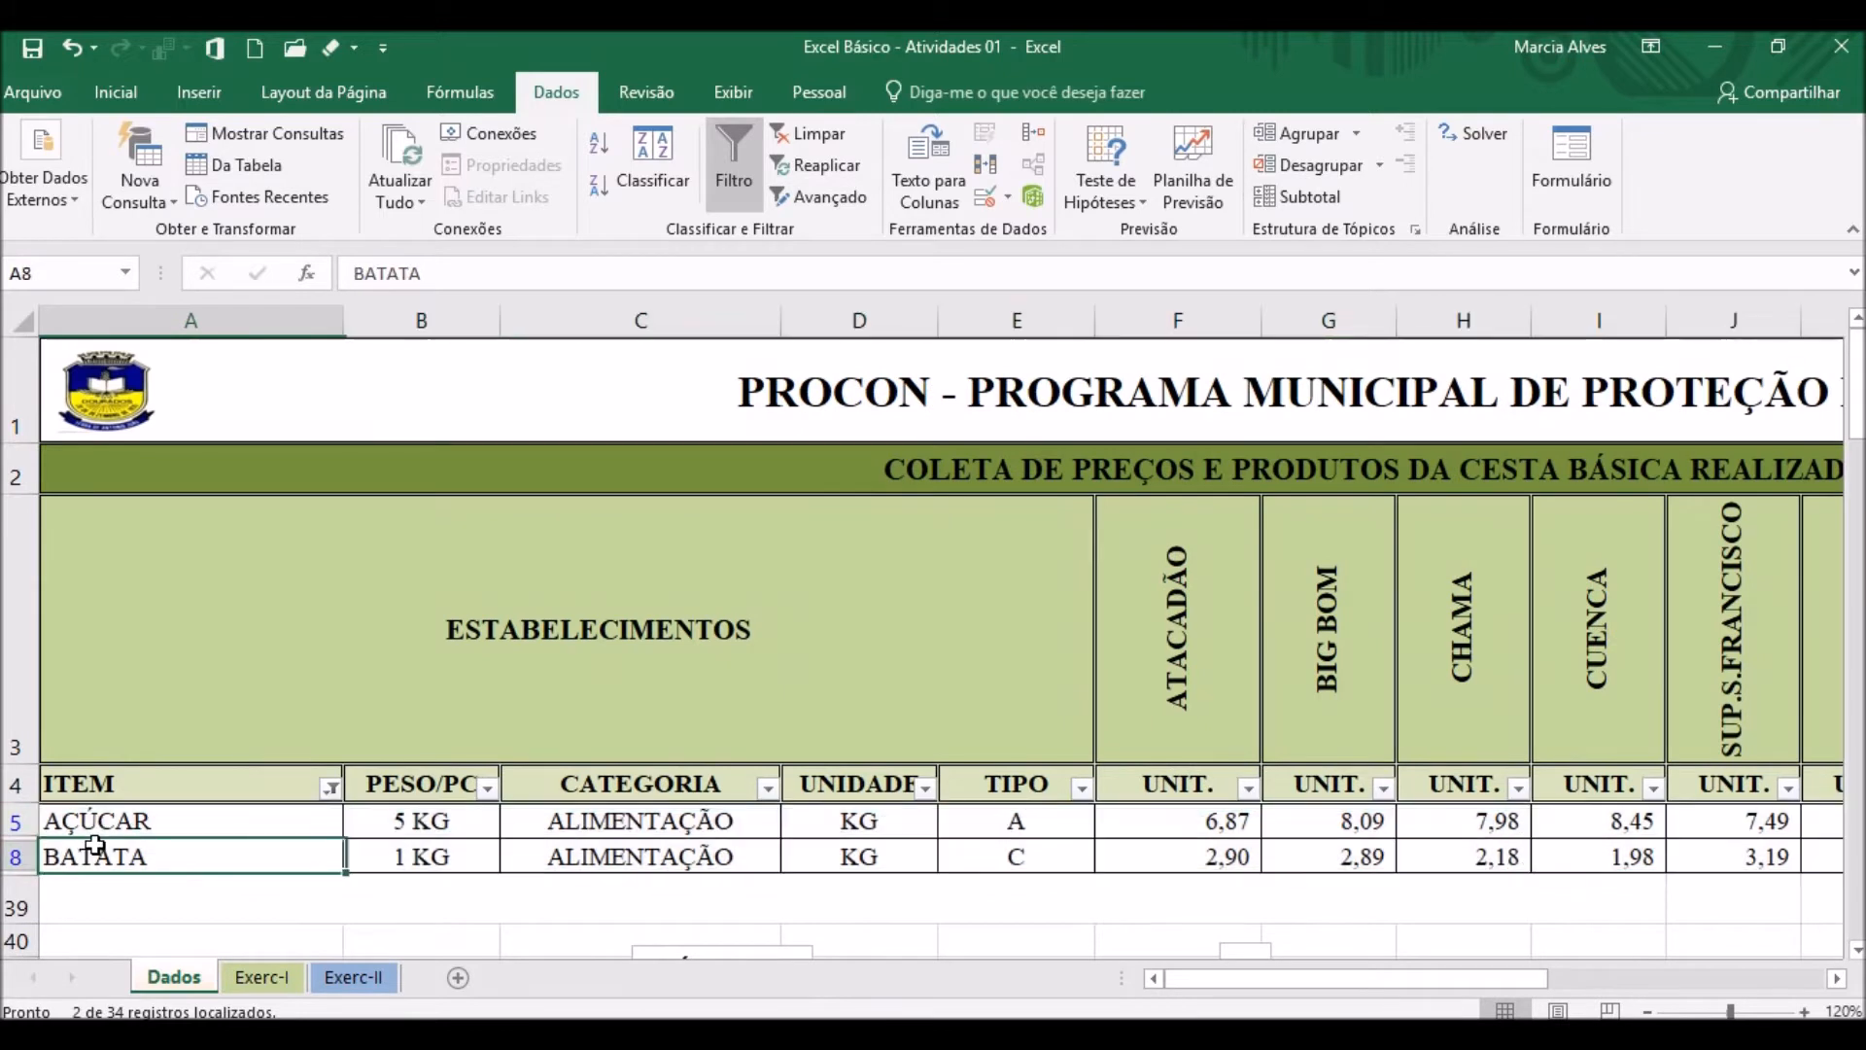
Reselect all items in the ITEM column filter to show every row again.
left_click(331, 787)
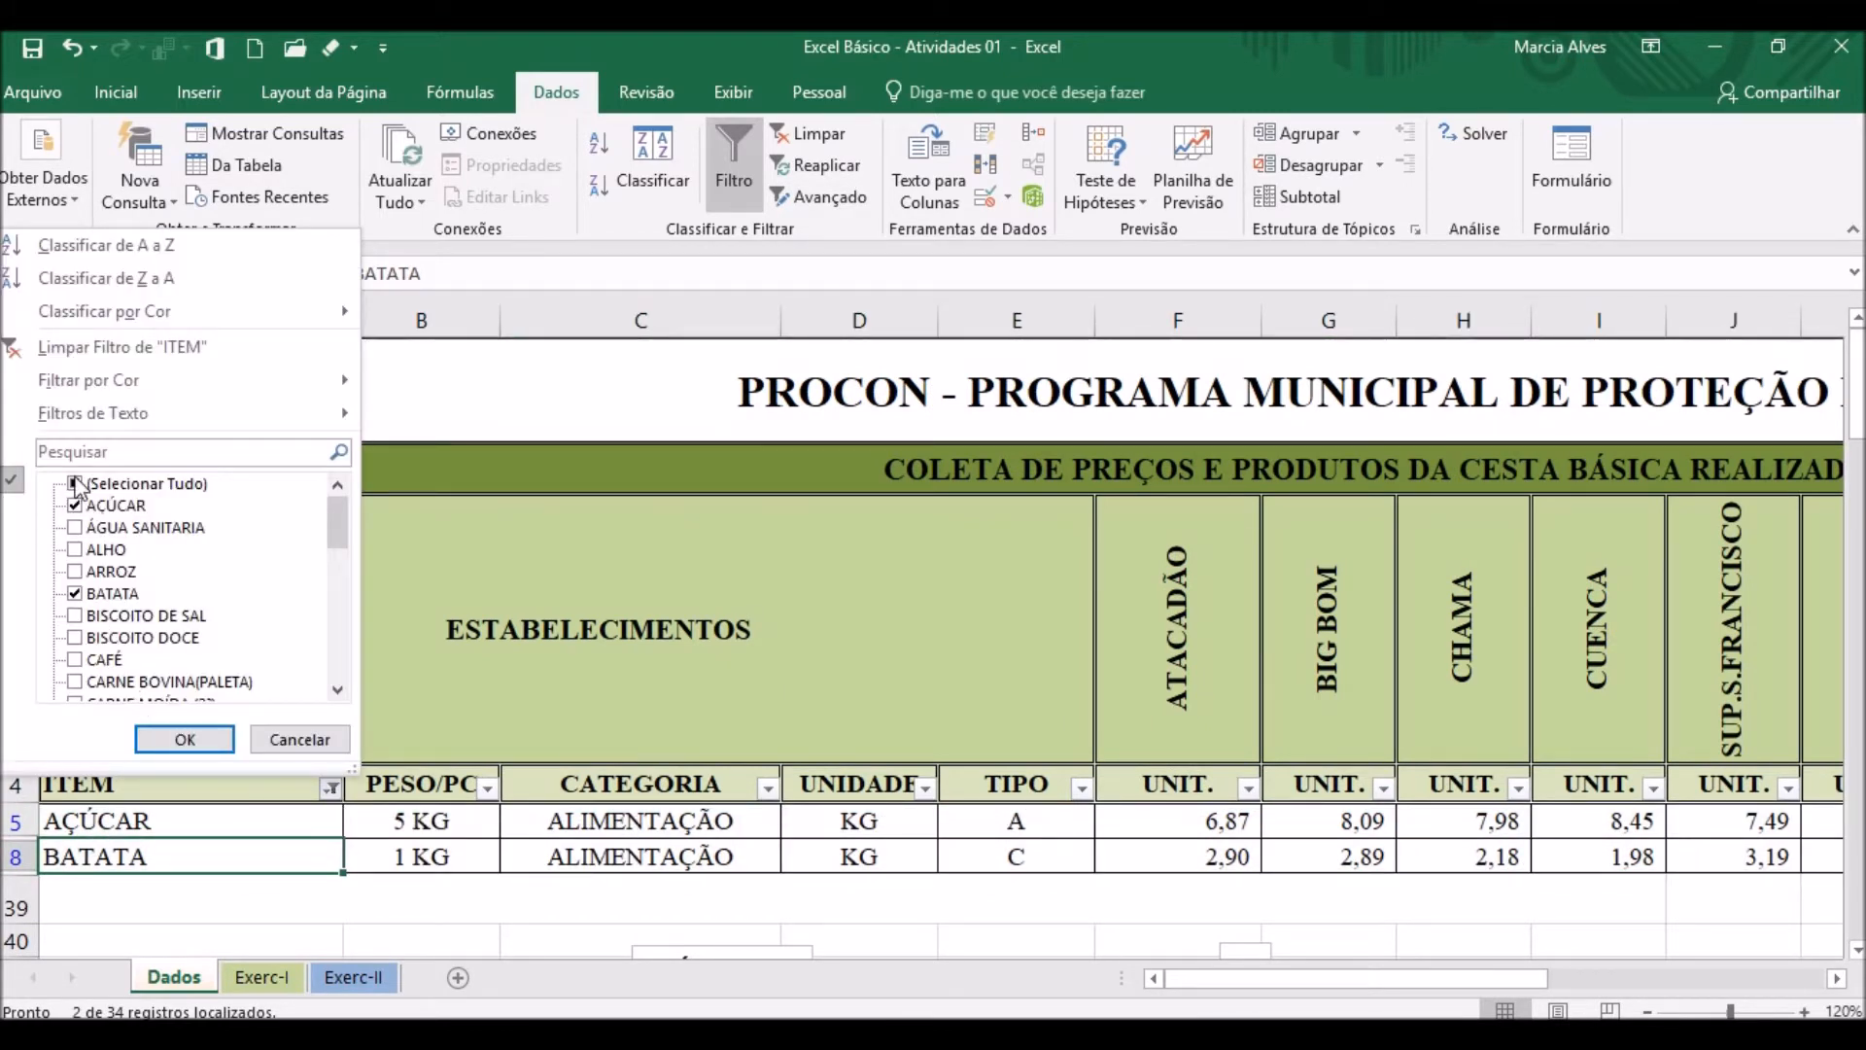
left_click(77, 507)
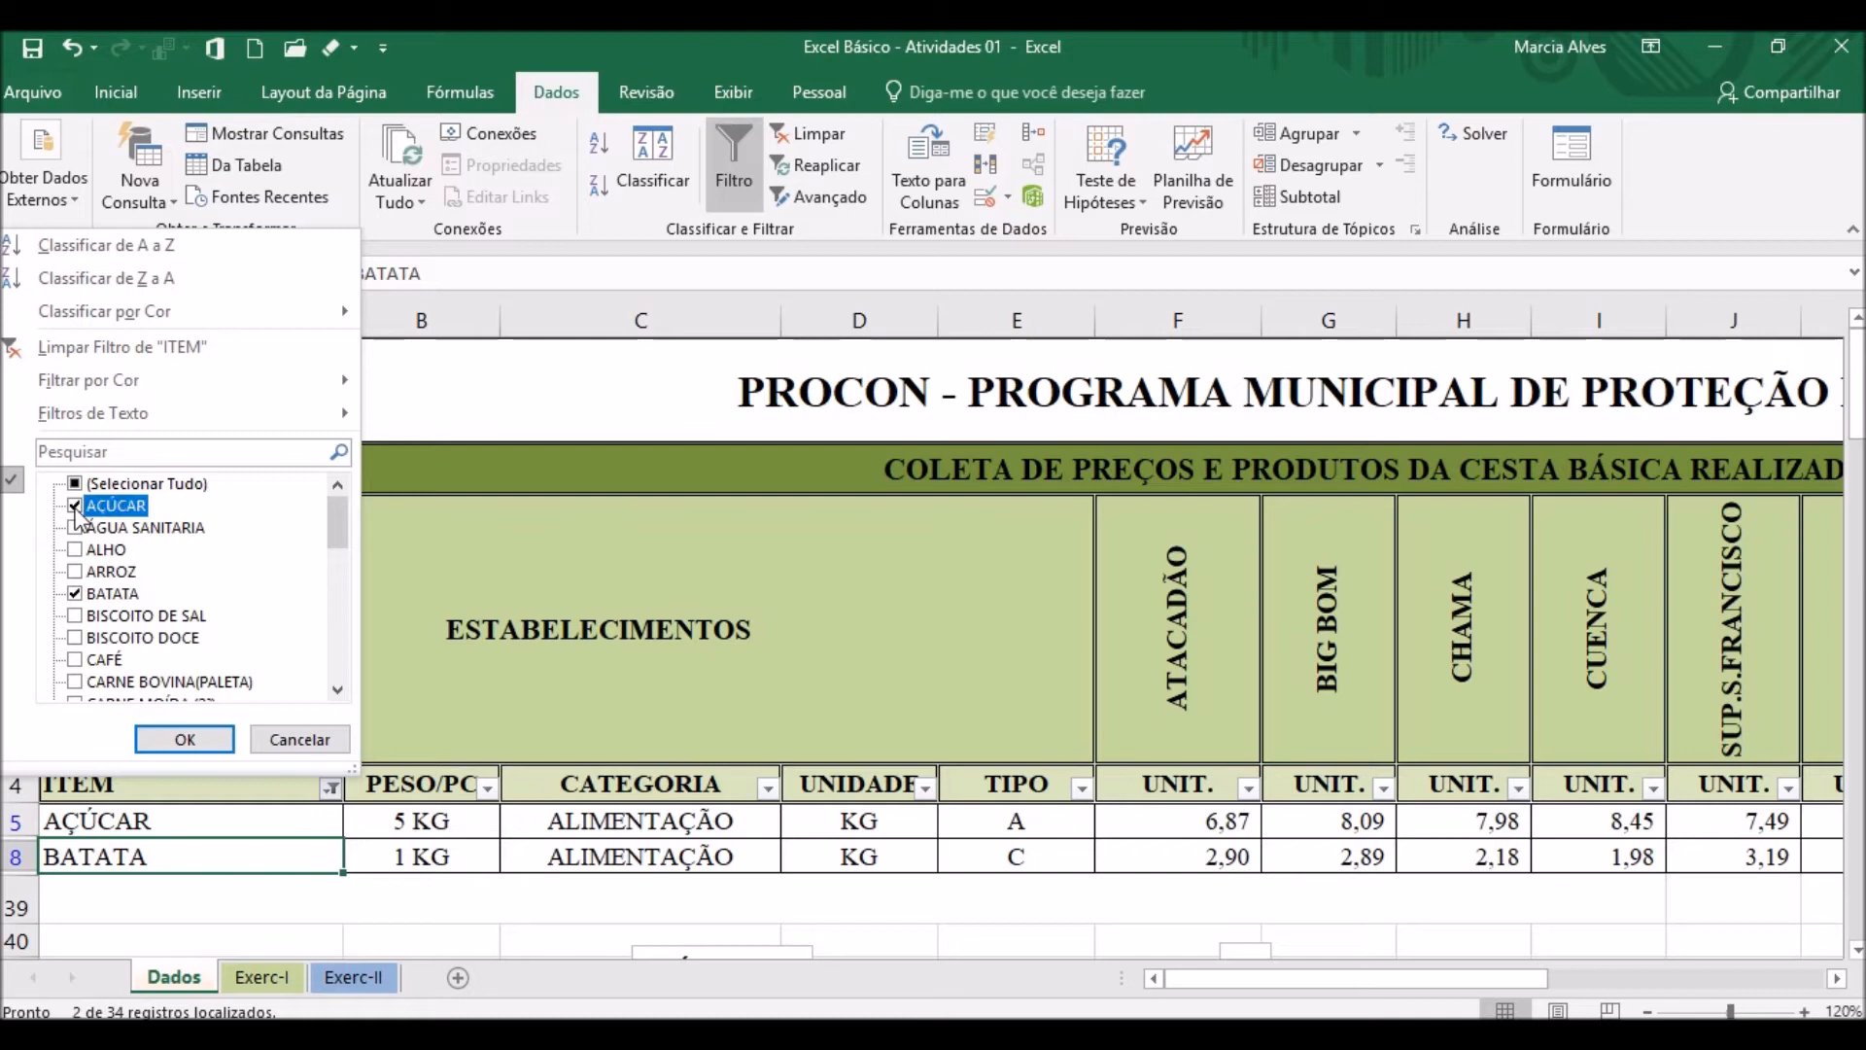
left_click(76, 594)
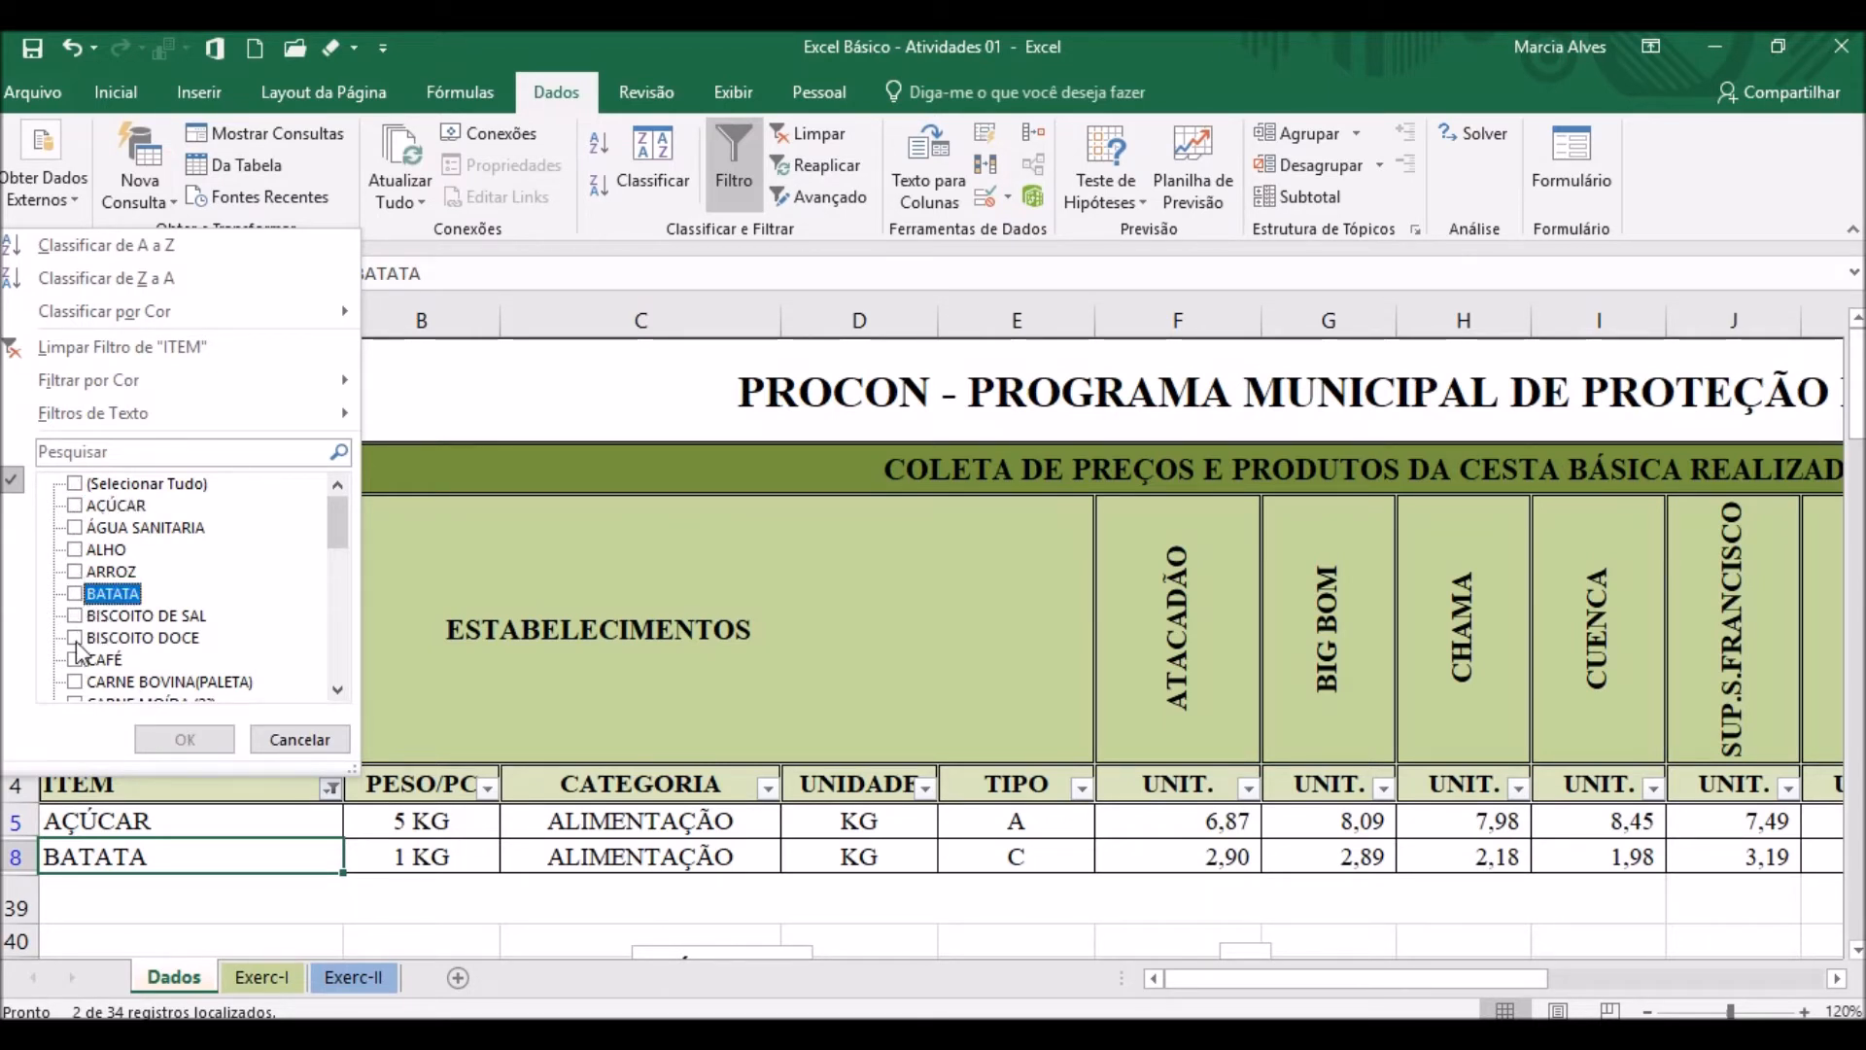
left_click(75, 484)
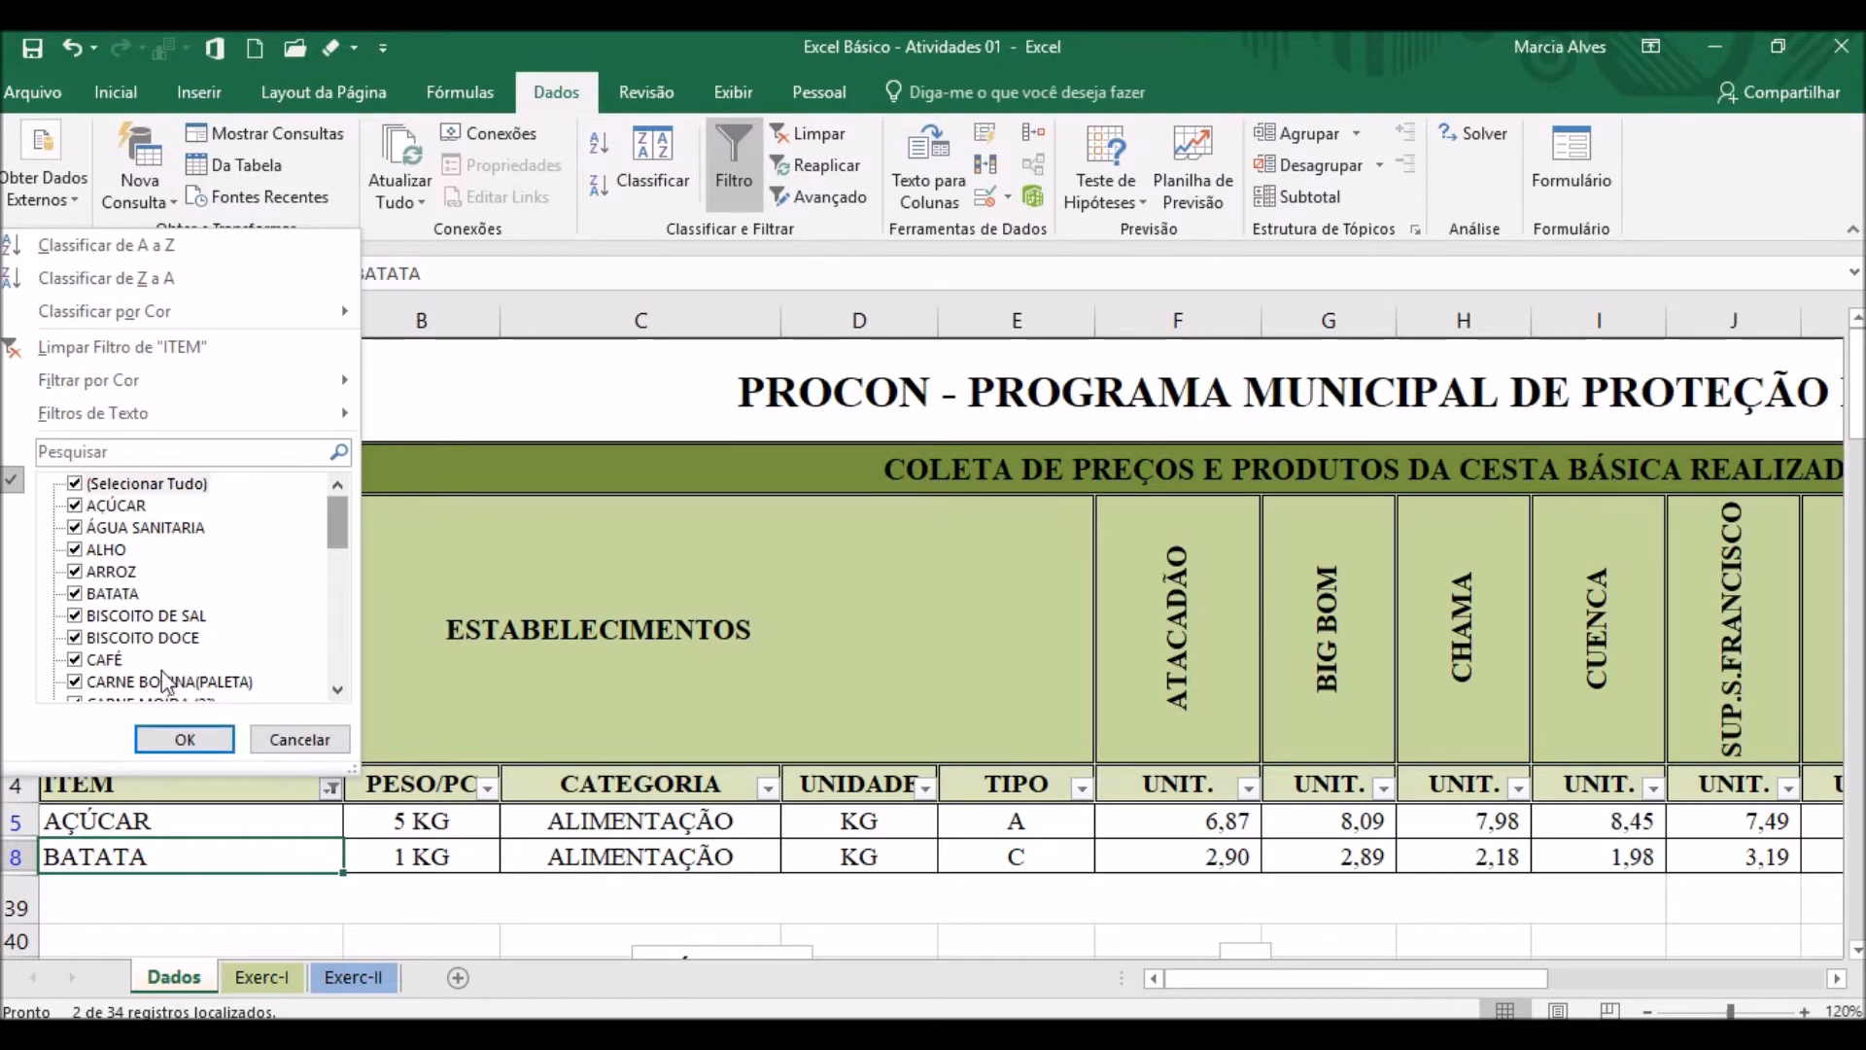
left_click(78, 486)
left_click(86, 492)
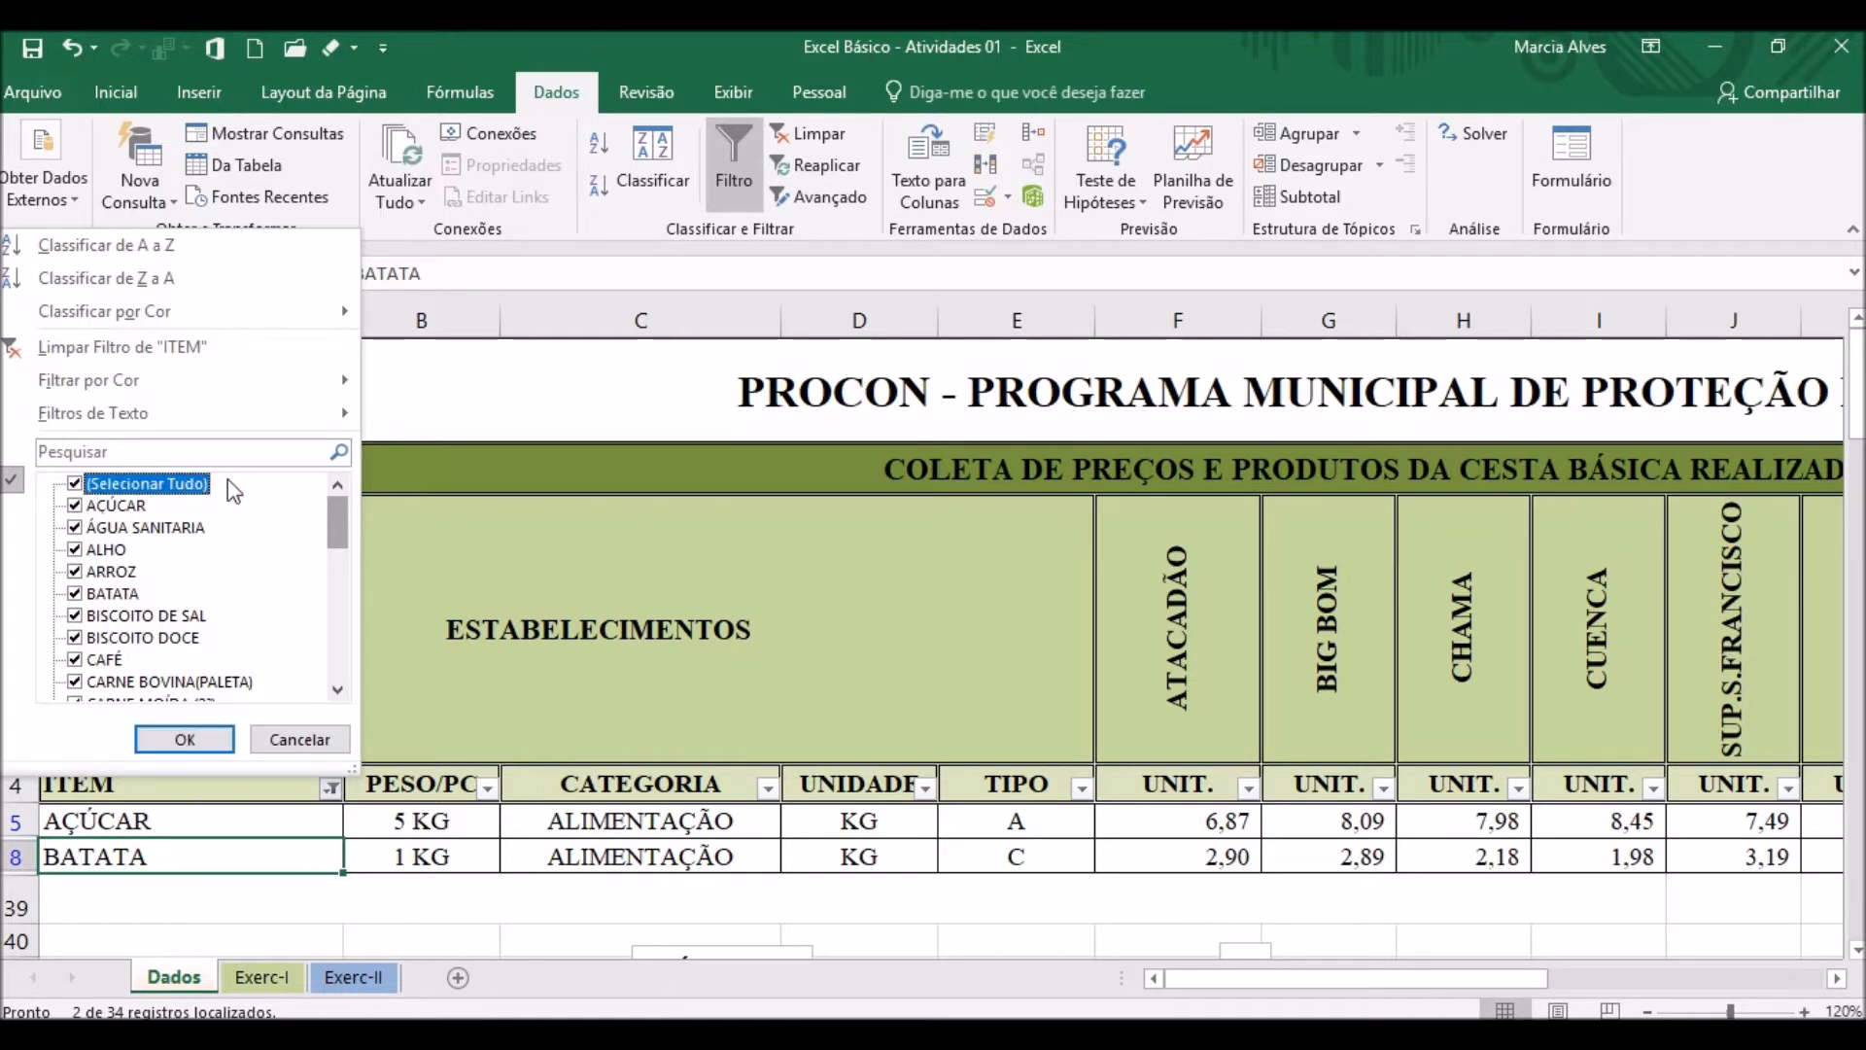
left_click(218, 750)
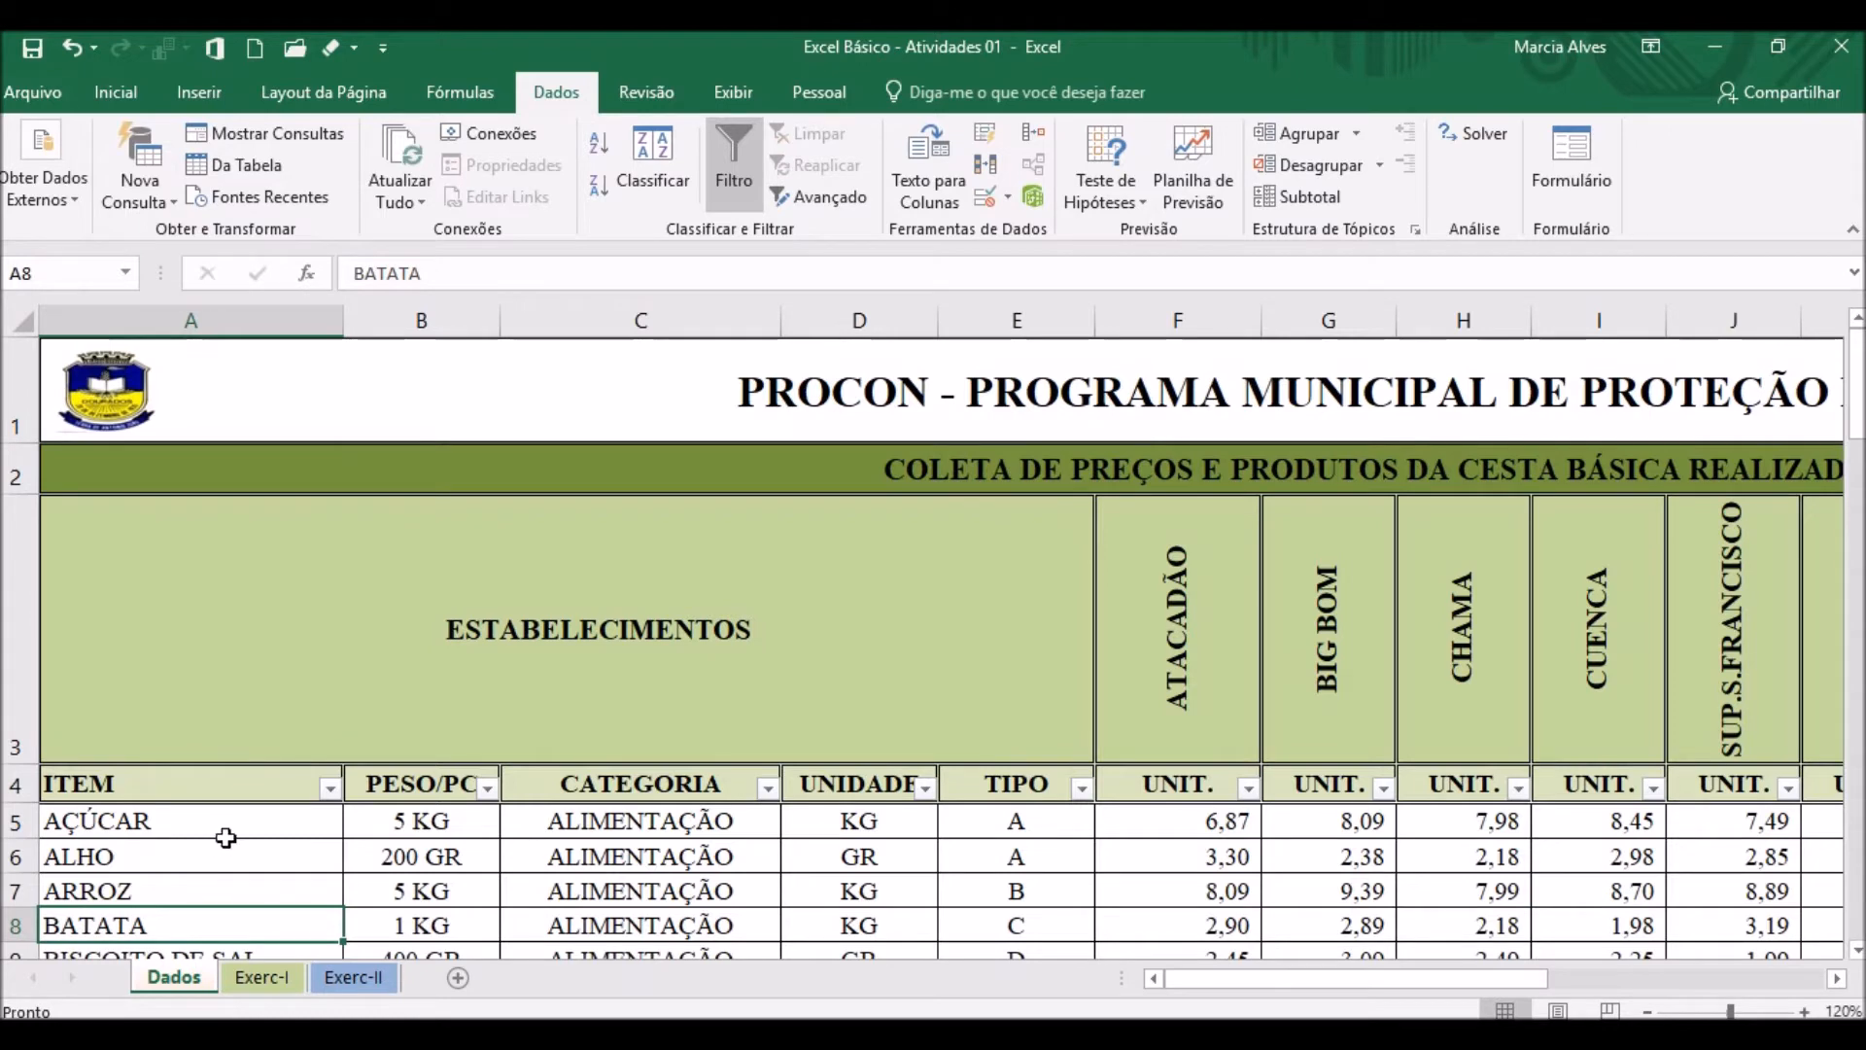
Start a custom text filter on the ITEM column for items that begin with A.
left_click(219, 787)
scroll(220, 792, "down", 1)
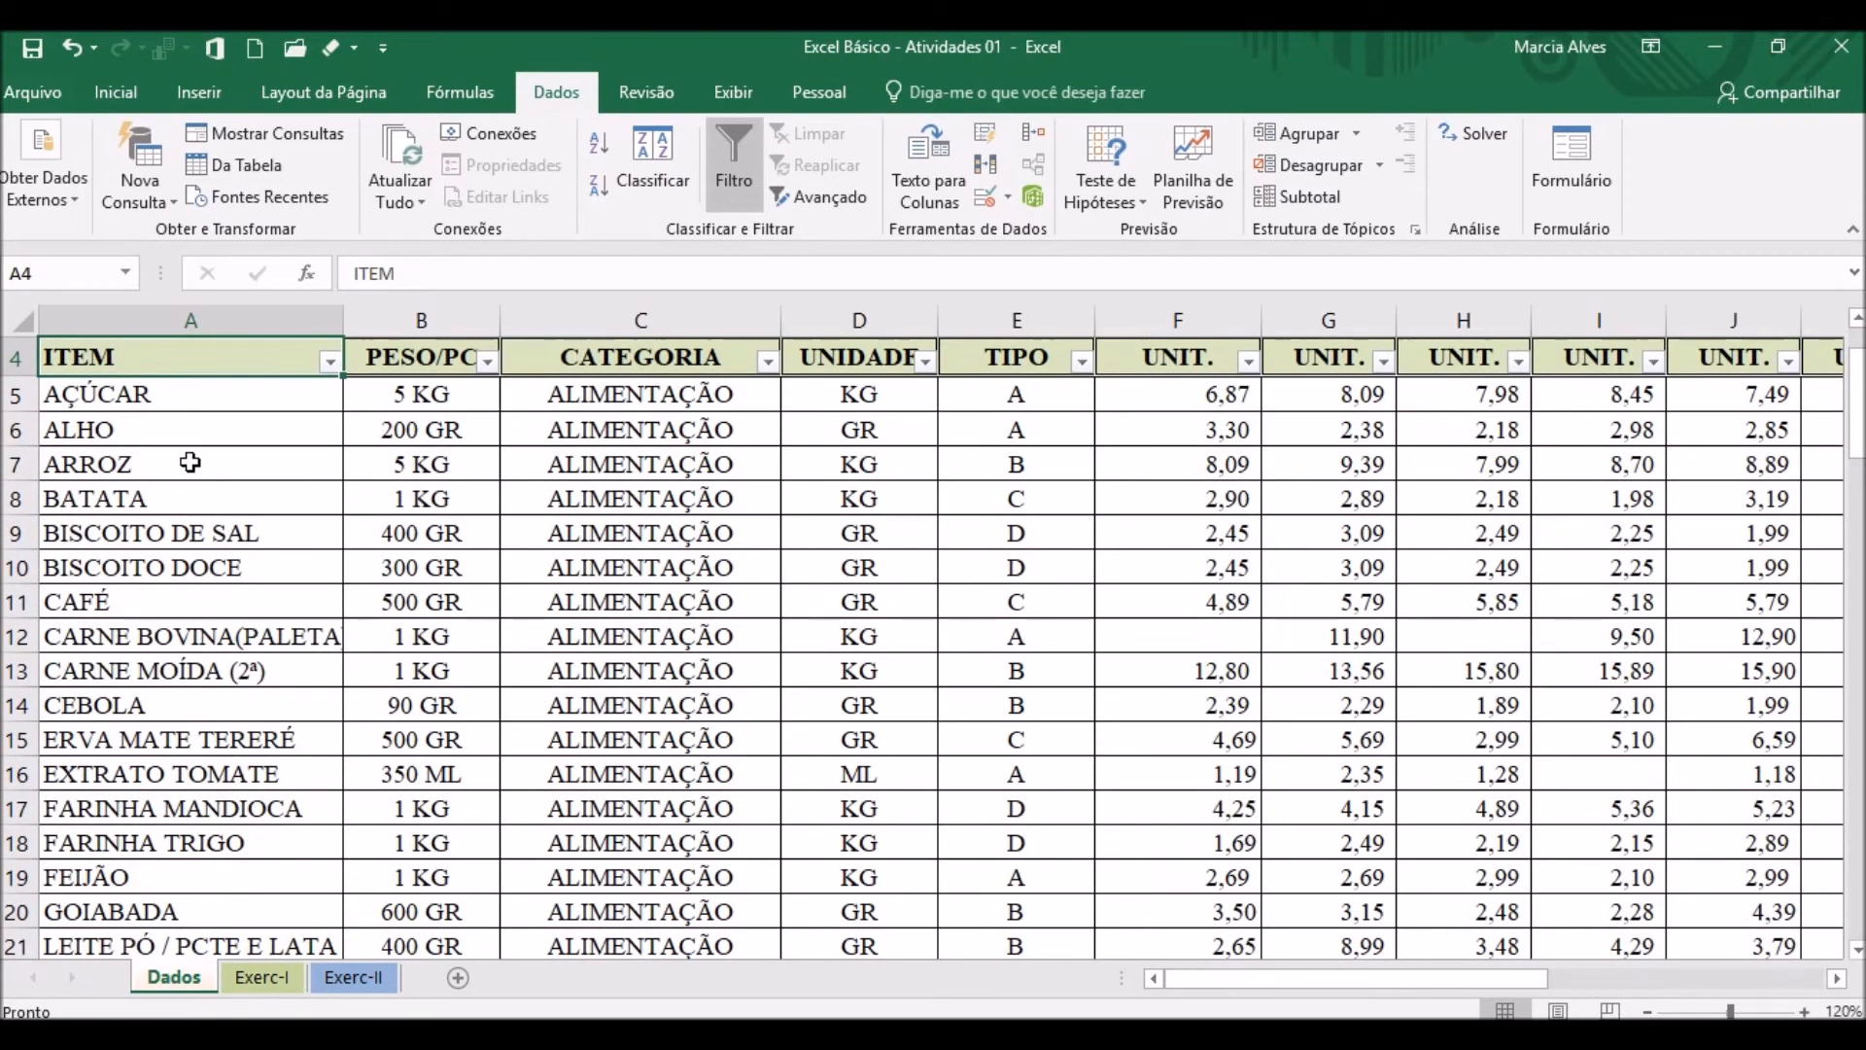
left_click_drag(189, 388, 180, 901)
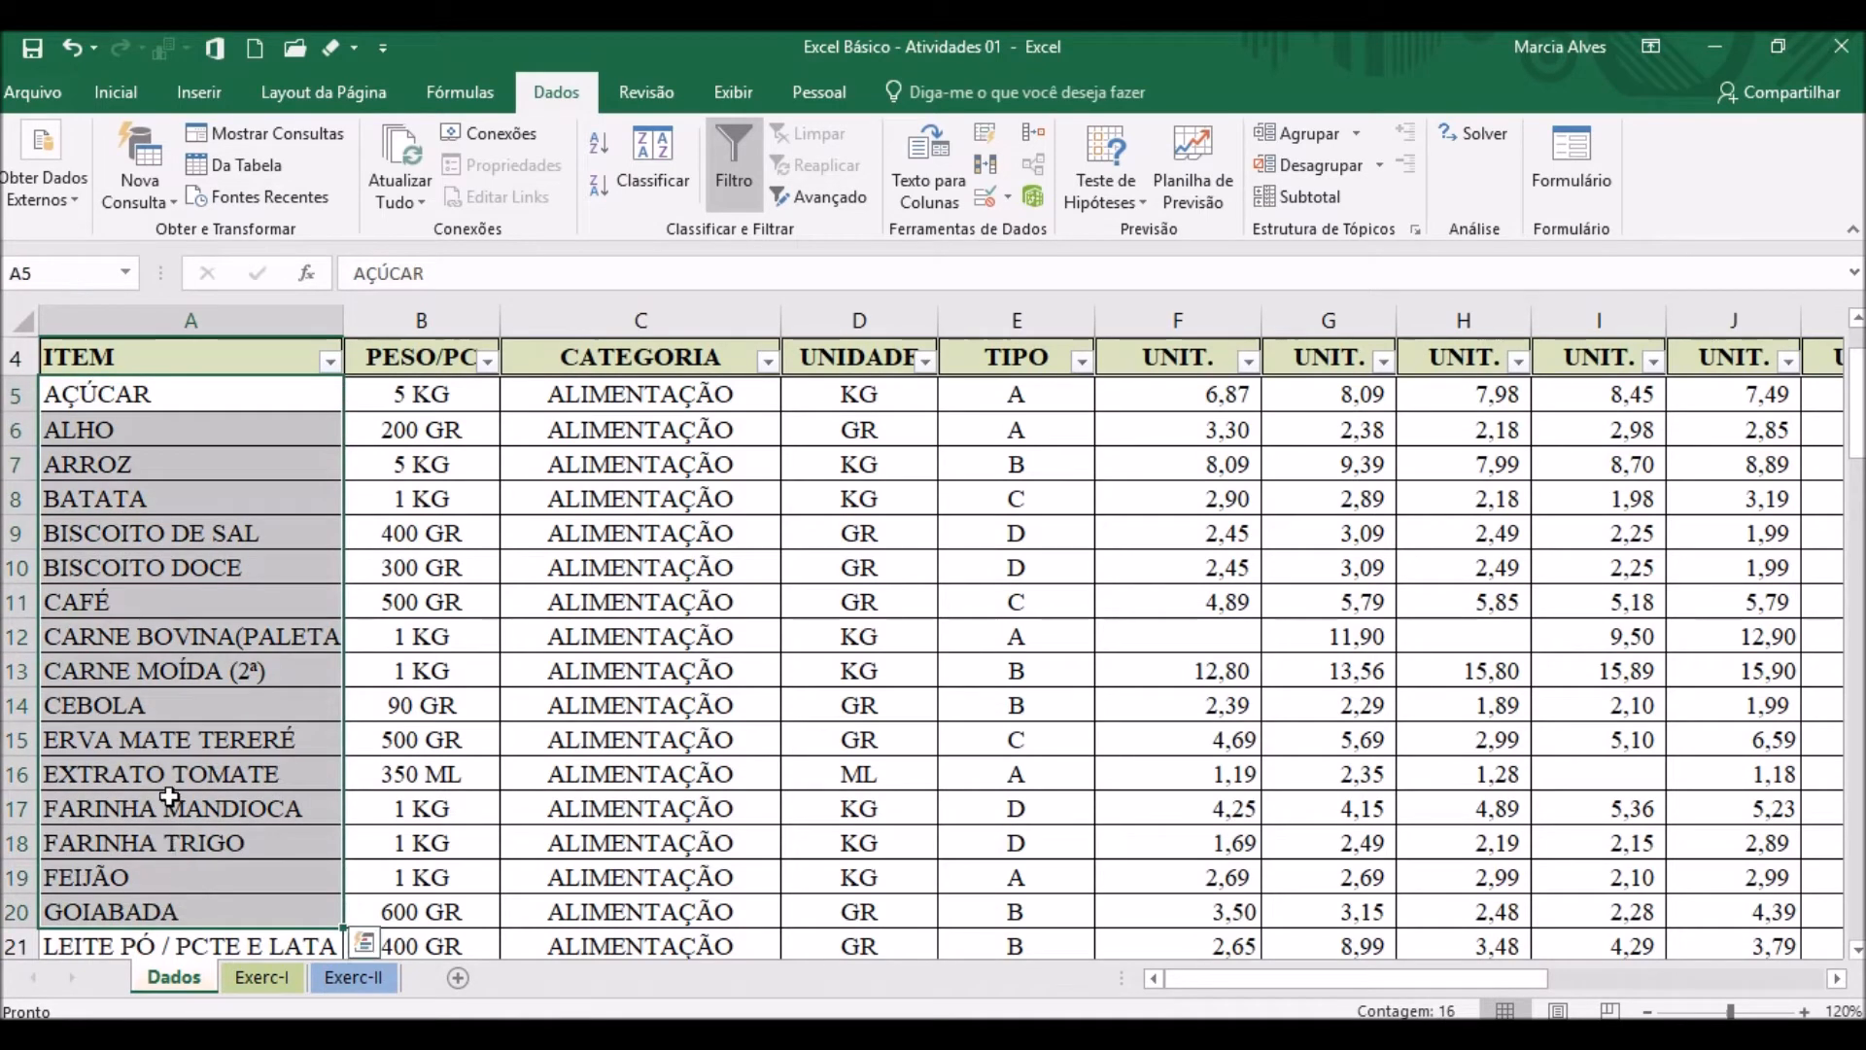
left_click(169, 801)
left_click(331, 361)
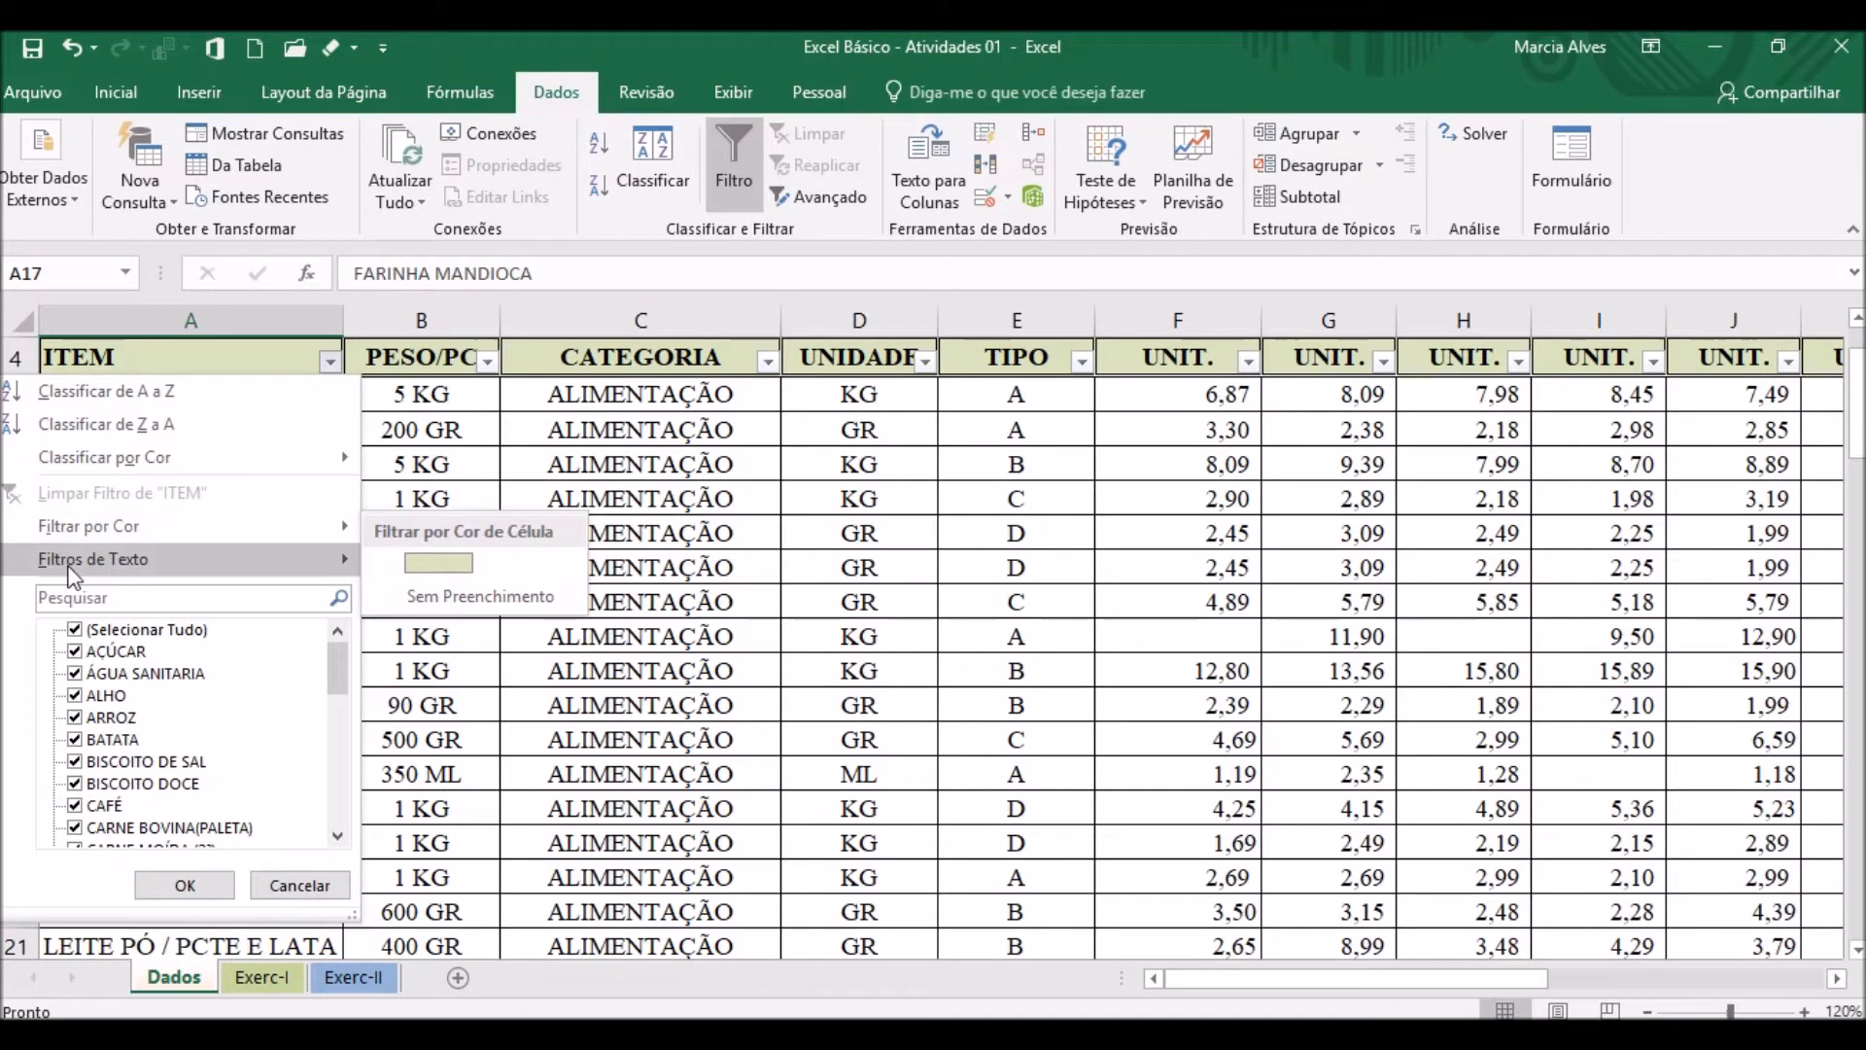
mouse_move(48, 563)
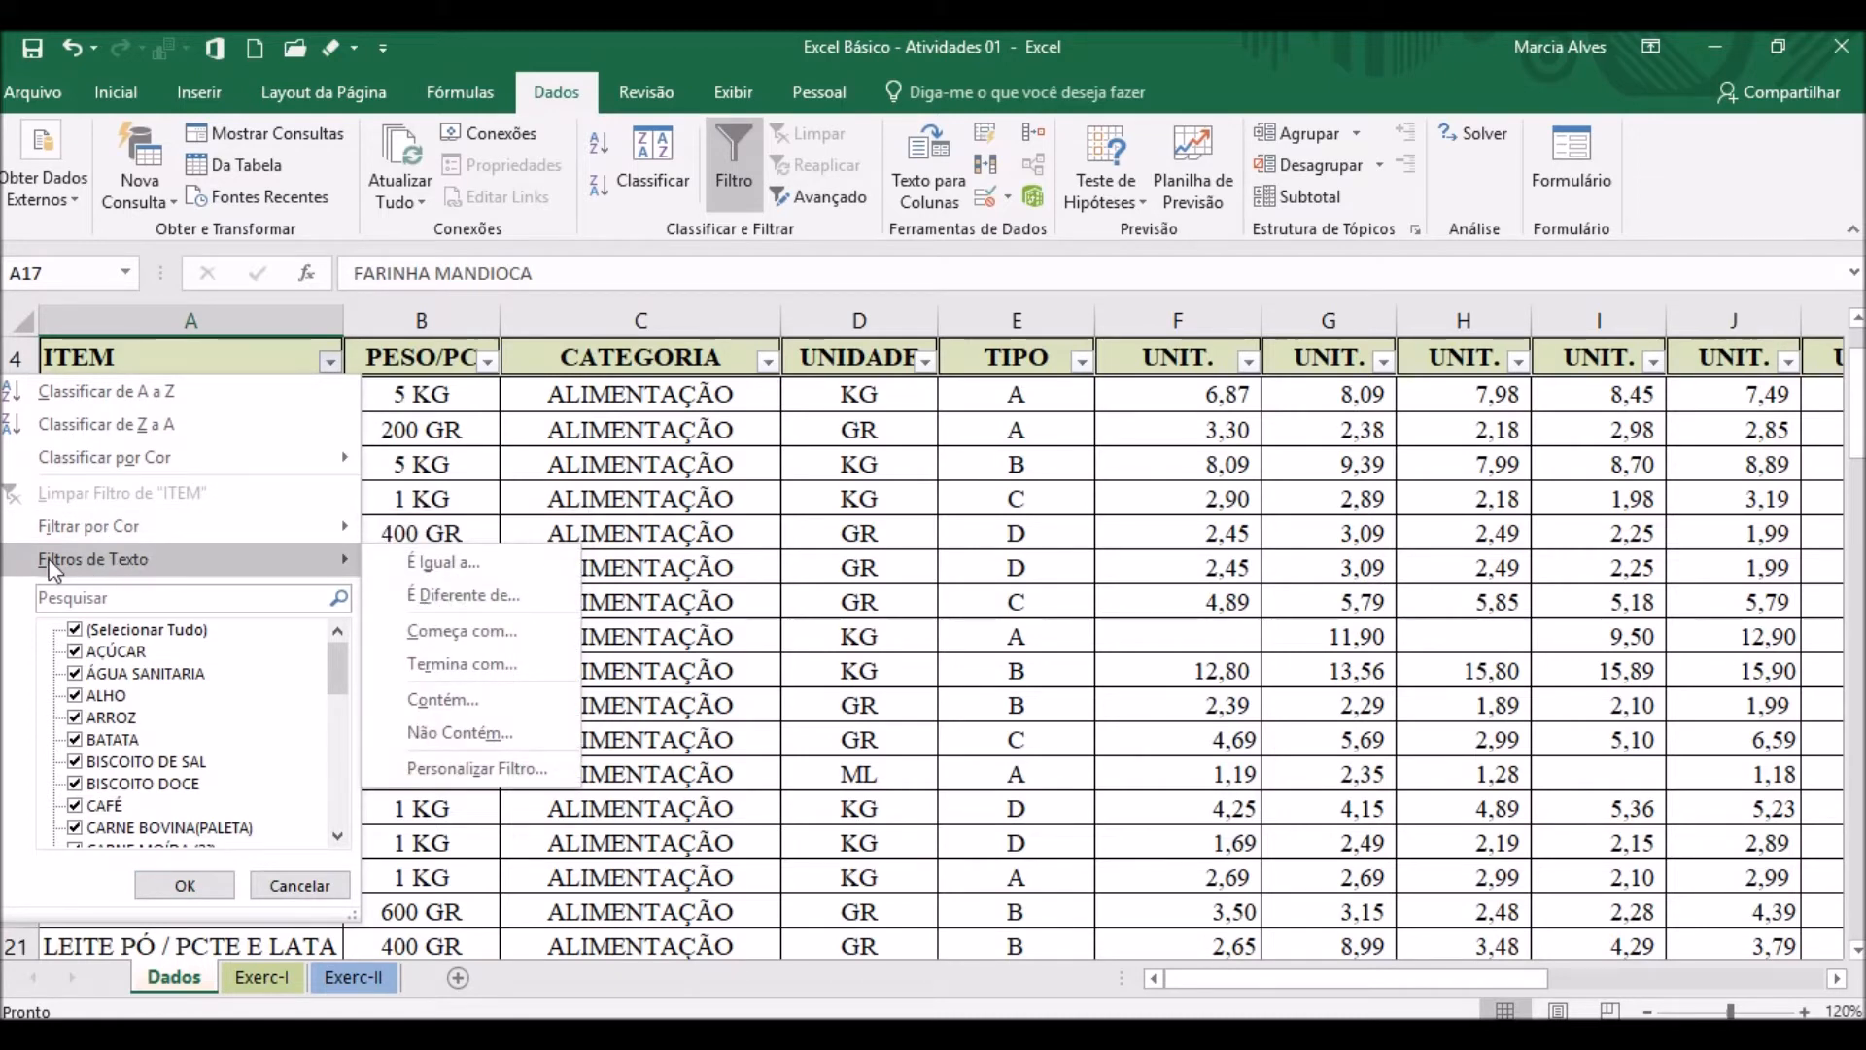
left_click(480, 634)
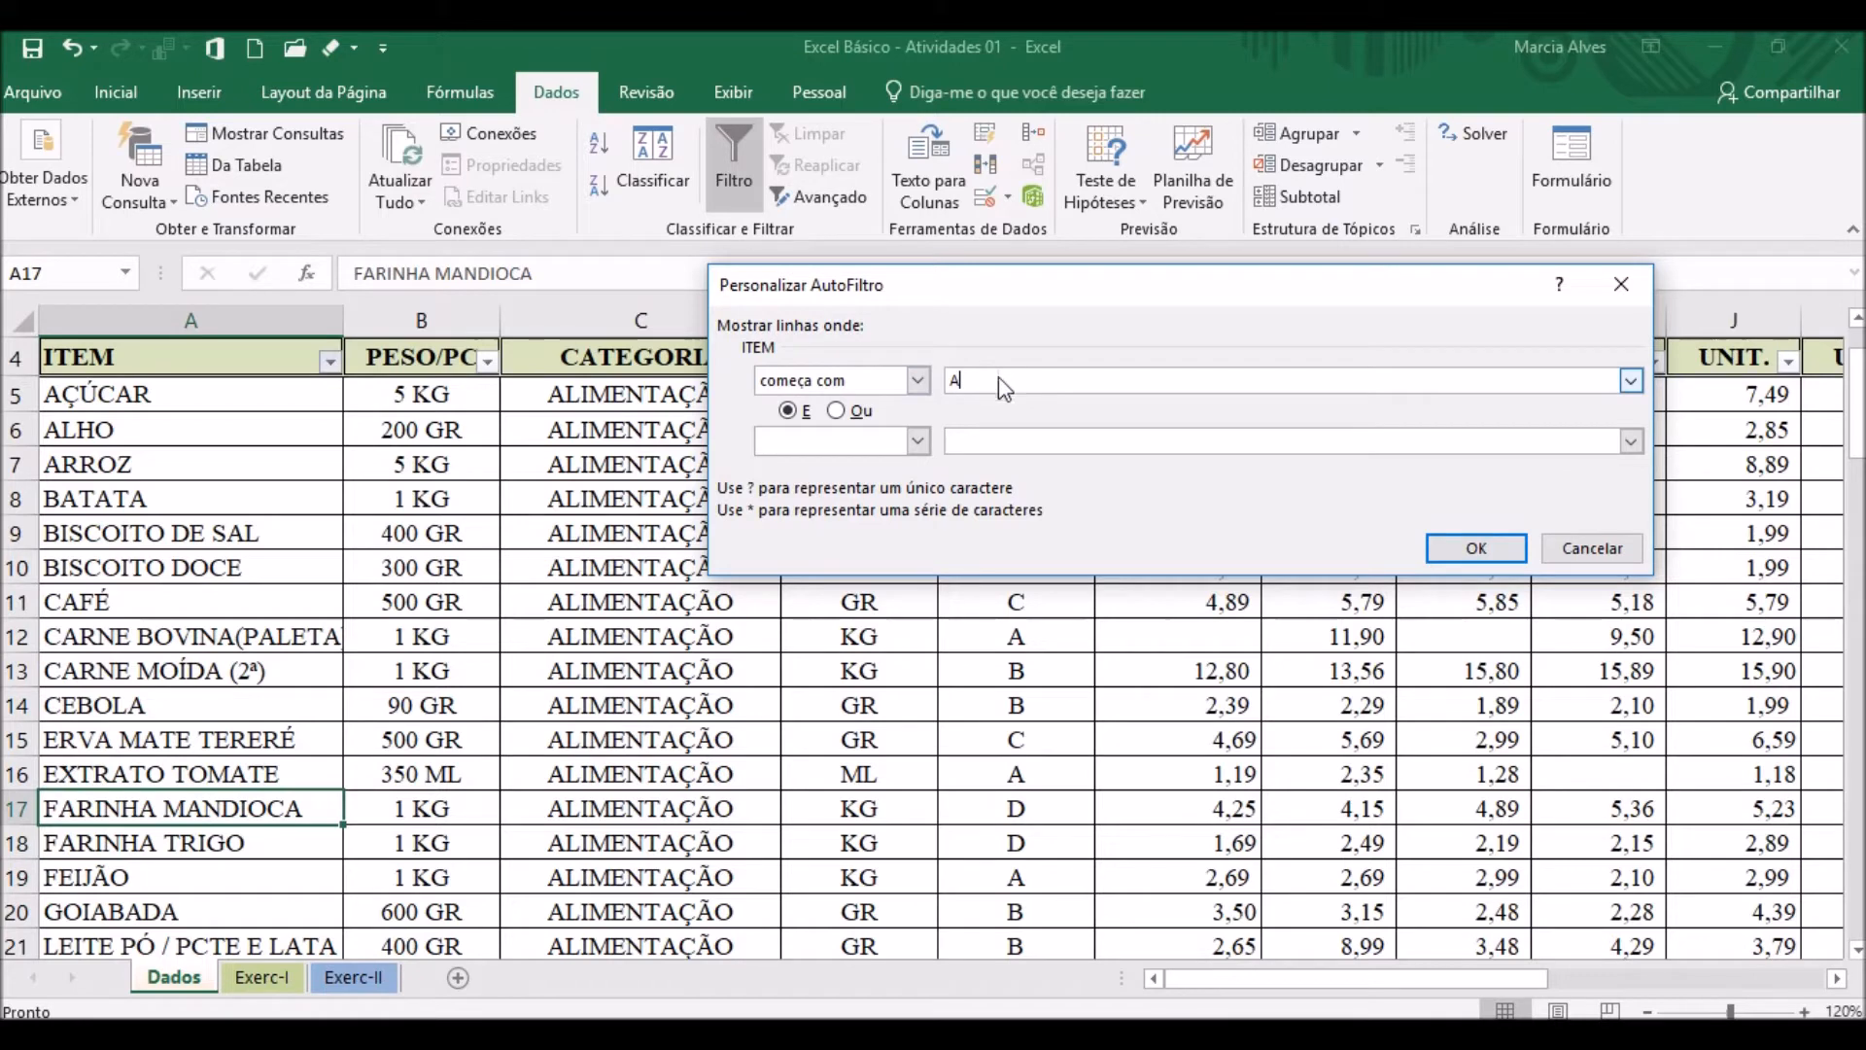
Add an Or condition for items that begin with B, apply the ITEM filter, and check the filtered rows.
left_click(837, 411)
left_click(917, 441)
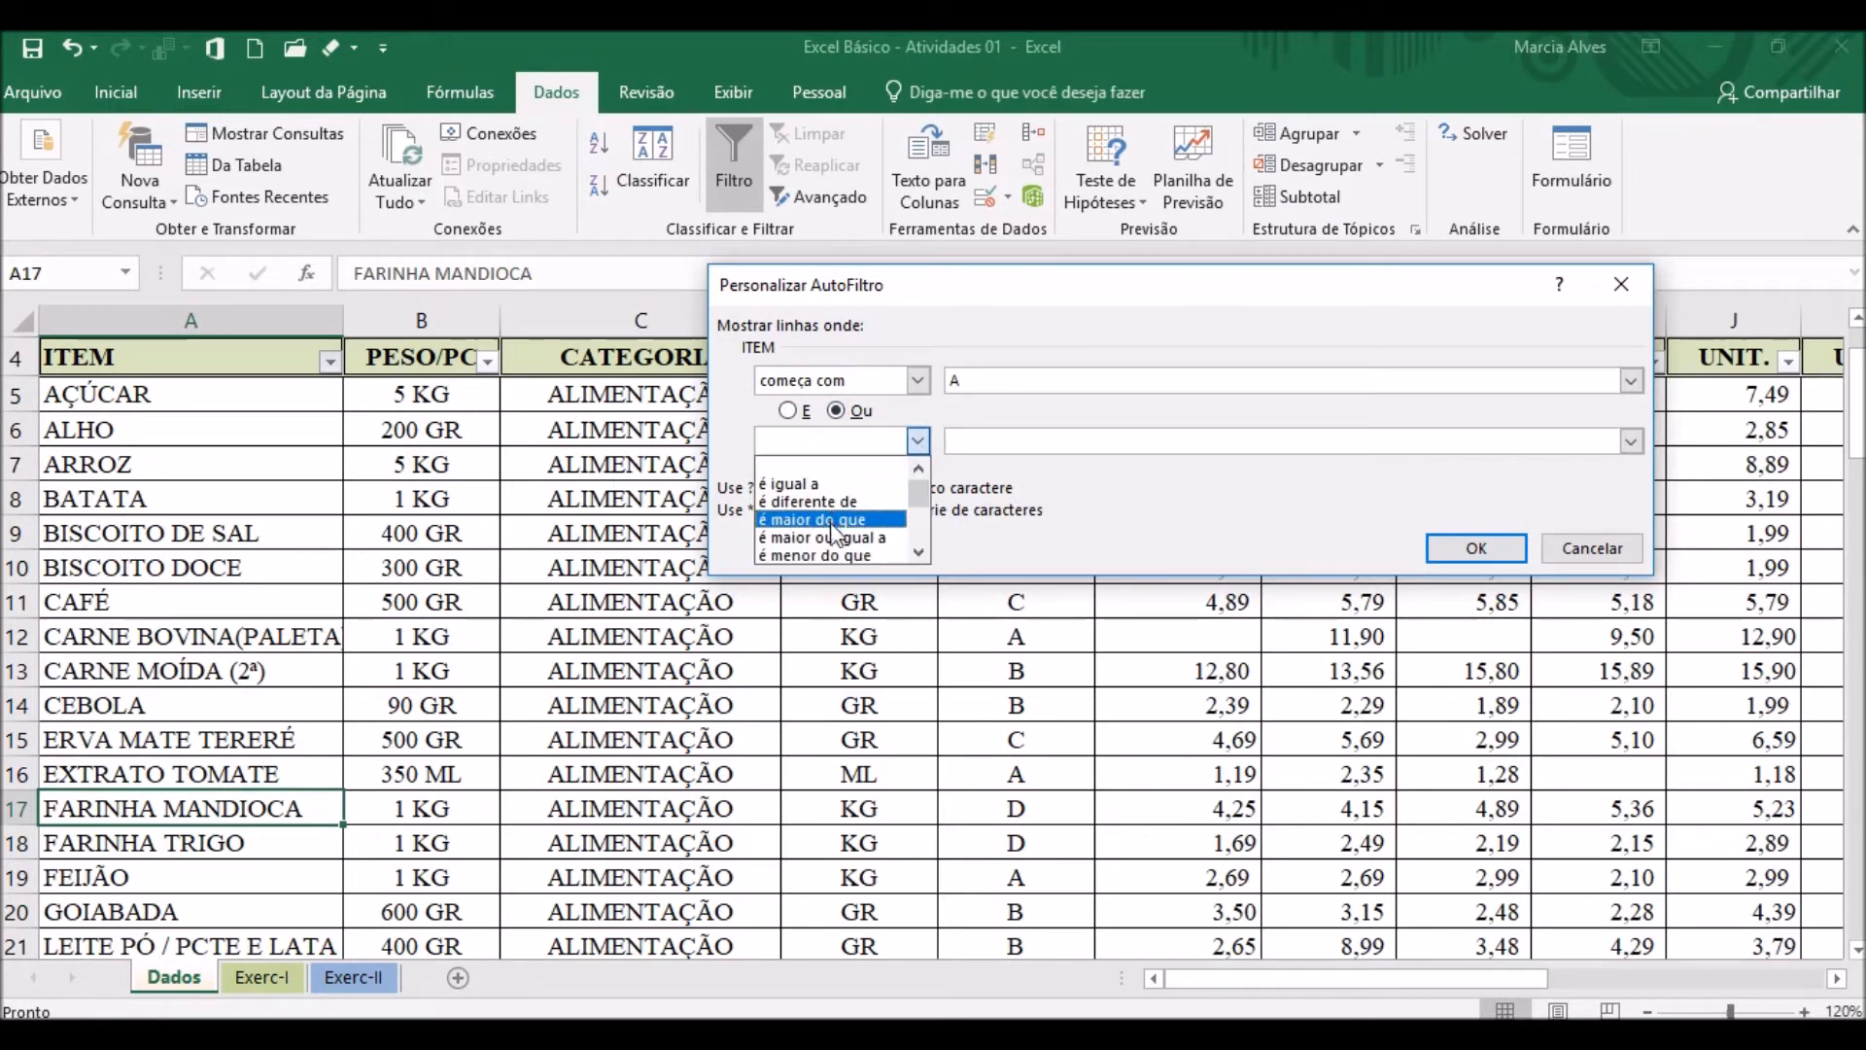
scroll(833, 542, "down", 2)
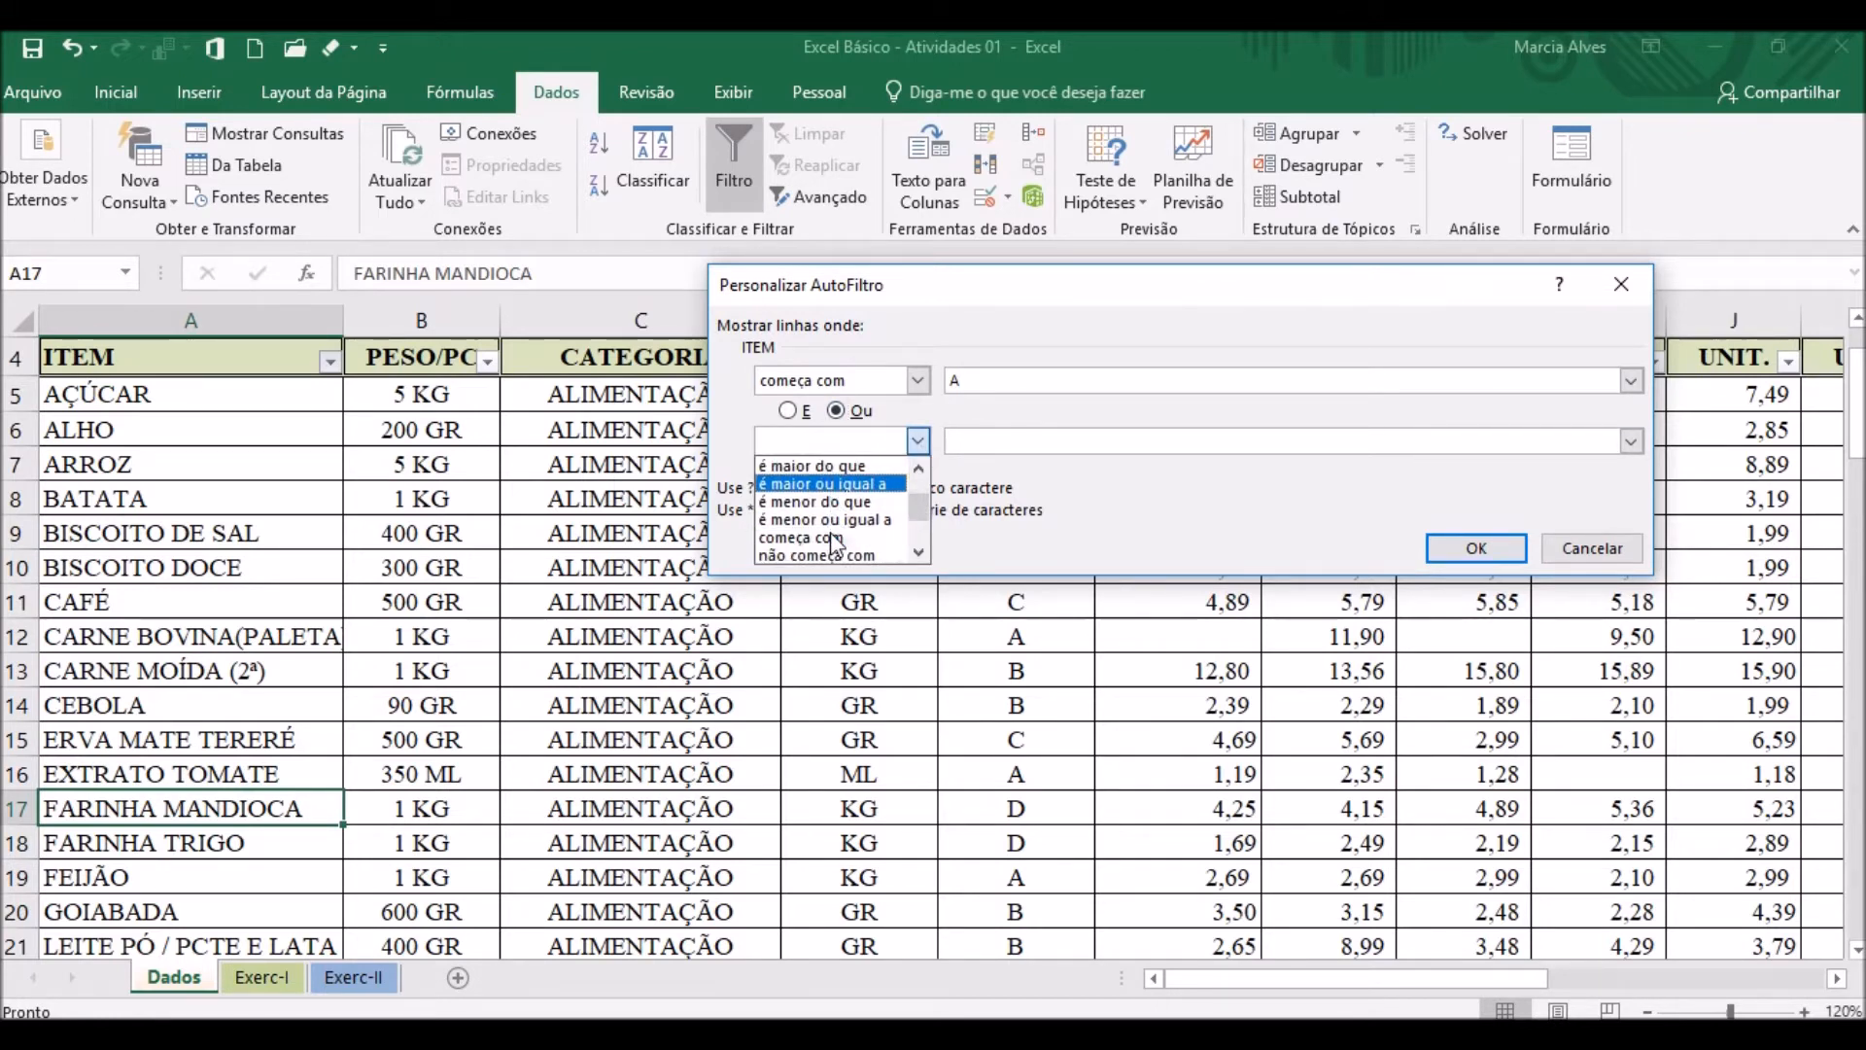
left_click(829, 537)
left_click(1019, 441)
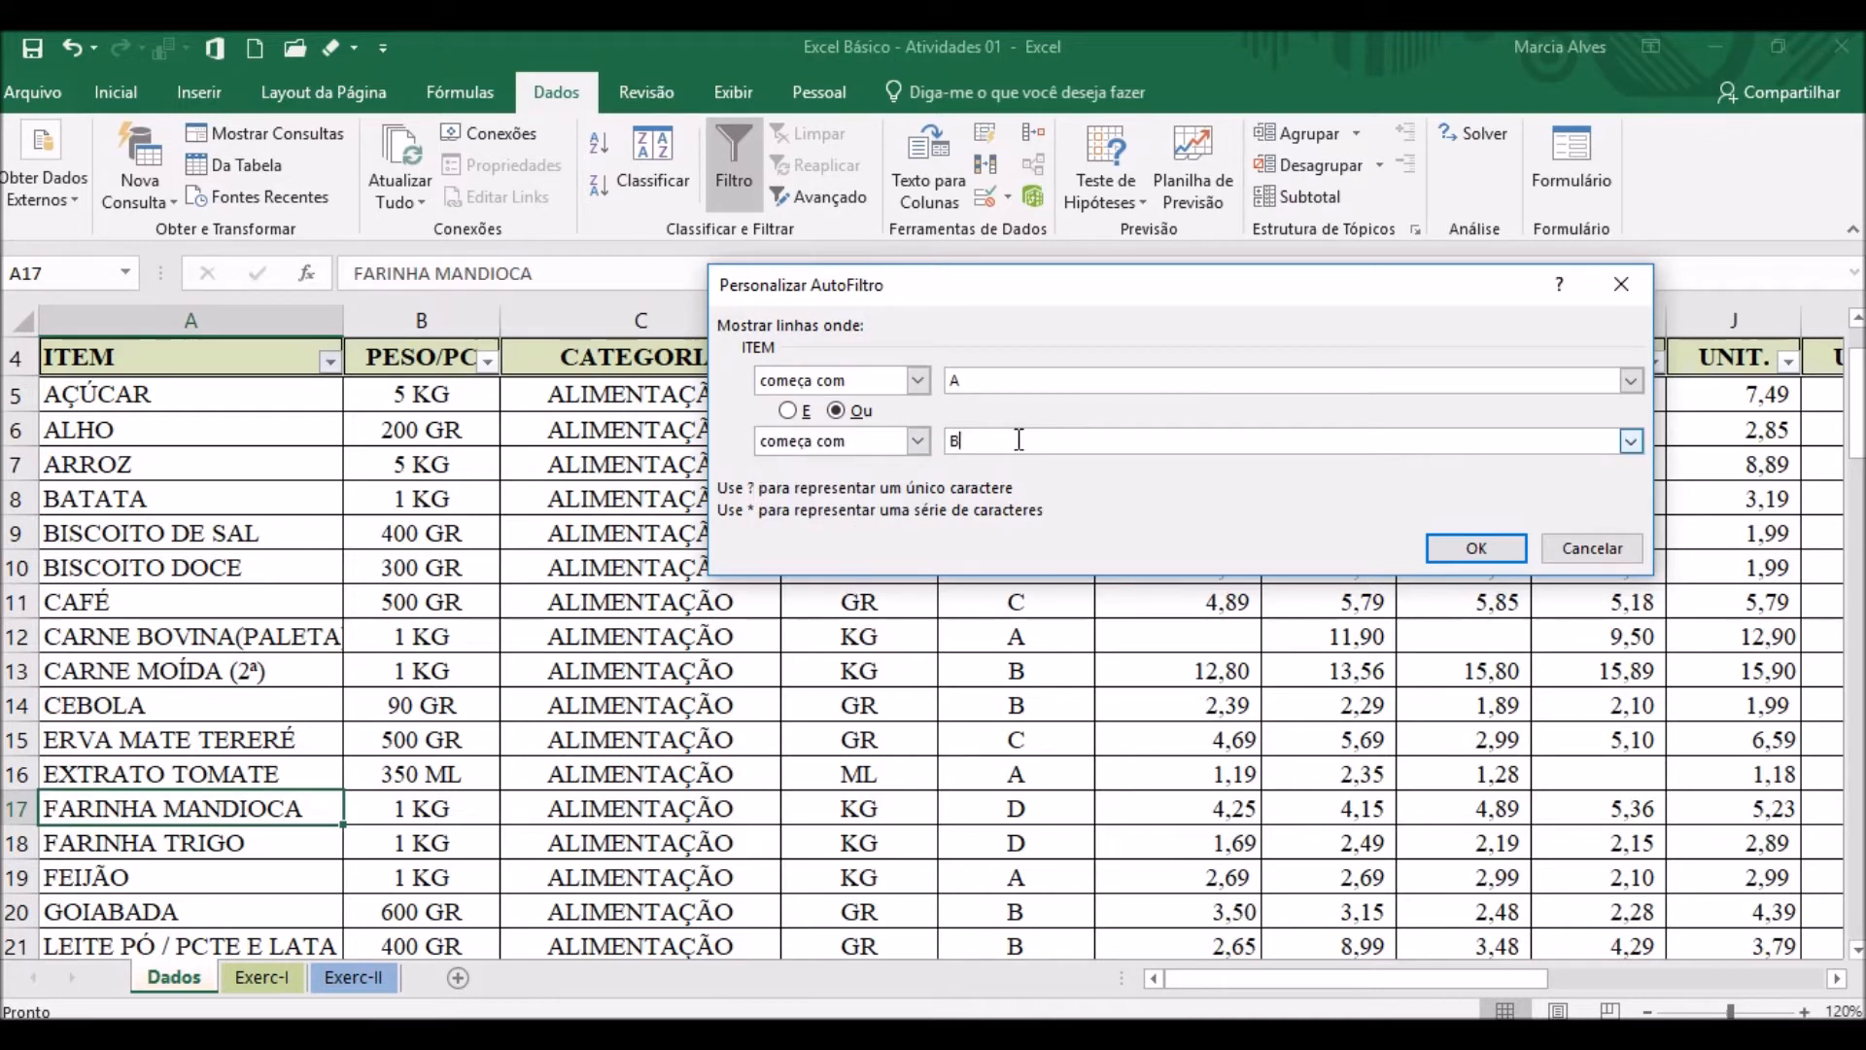
left_click(1514, 539)
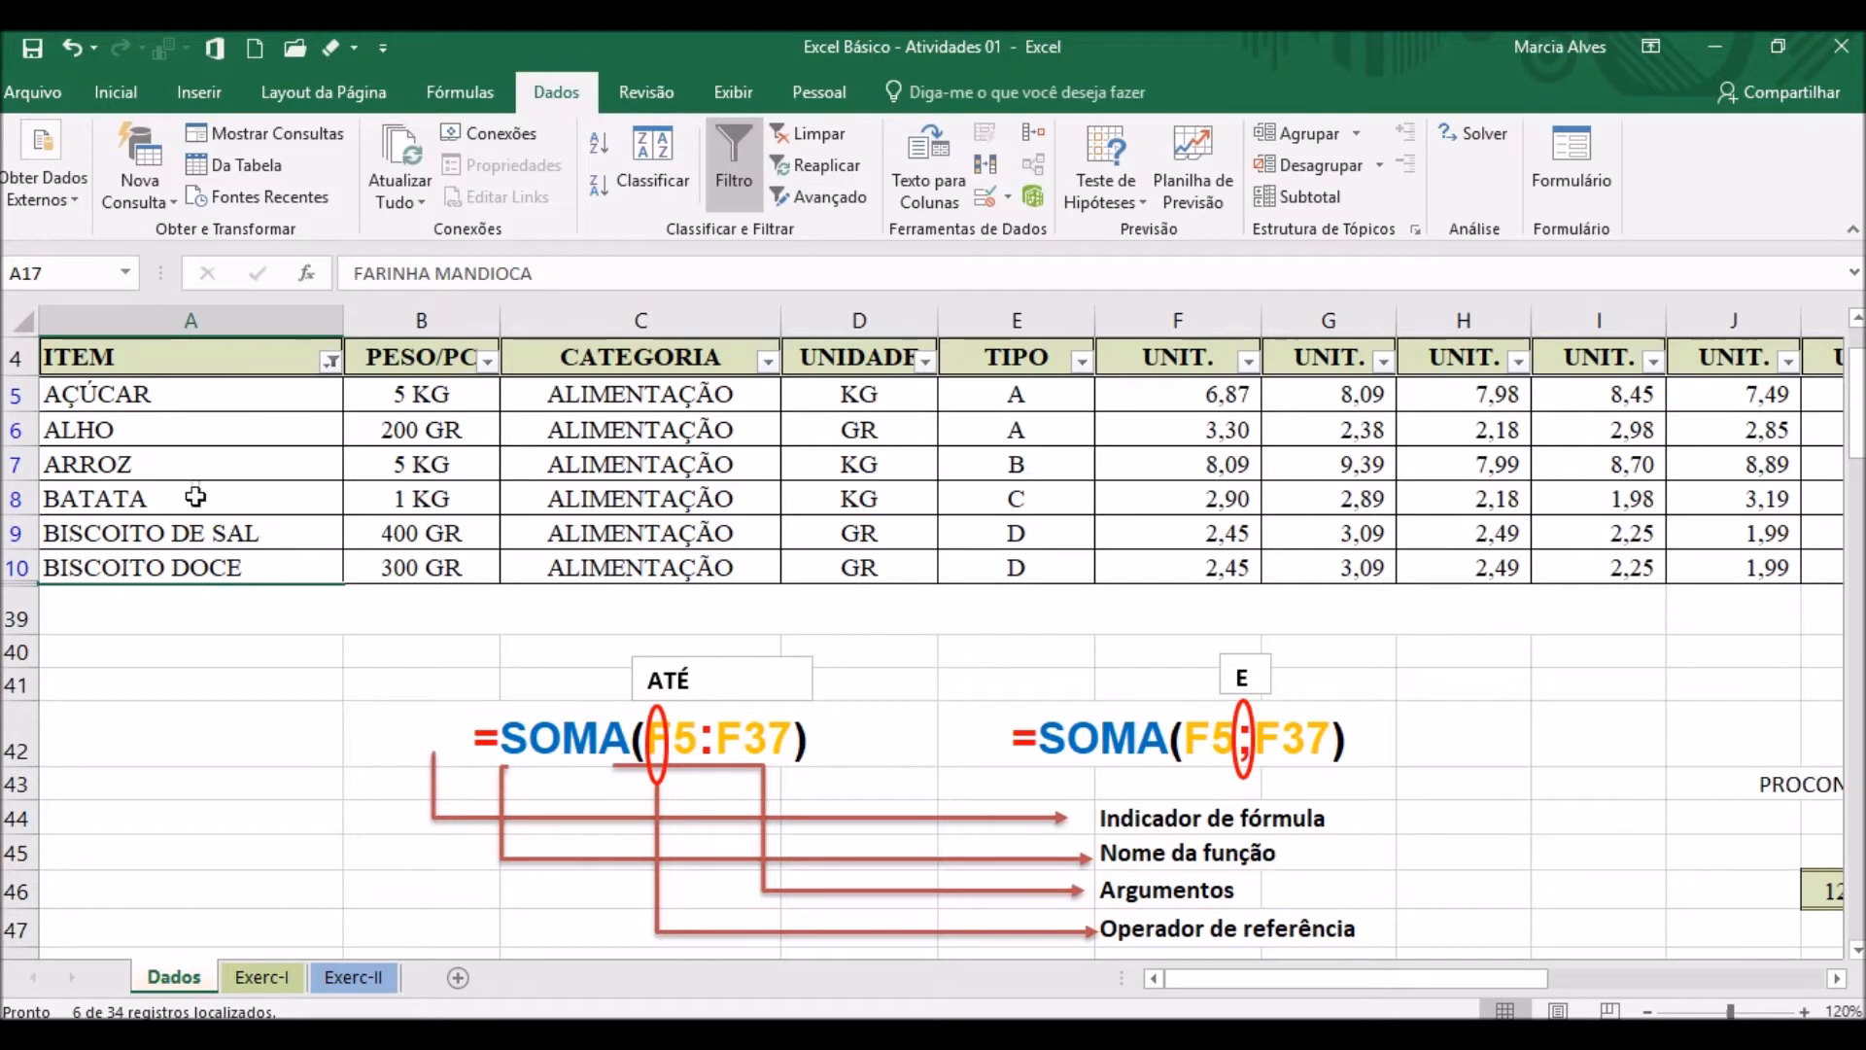
left_click(227, 533)
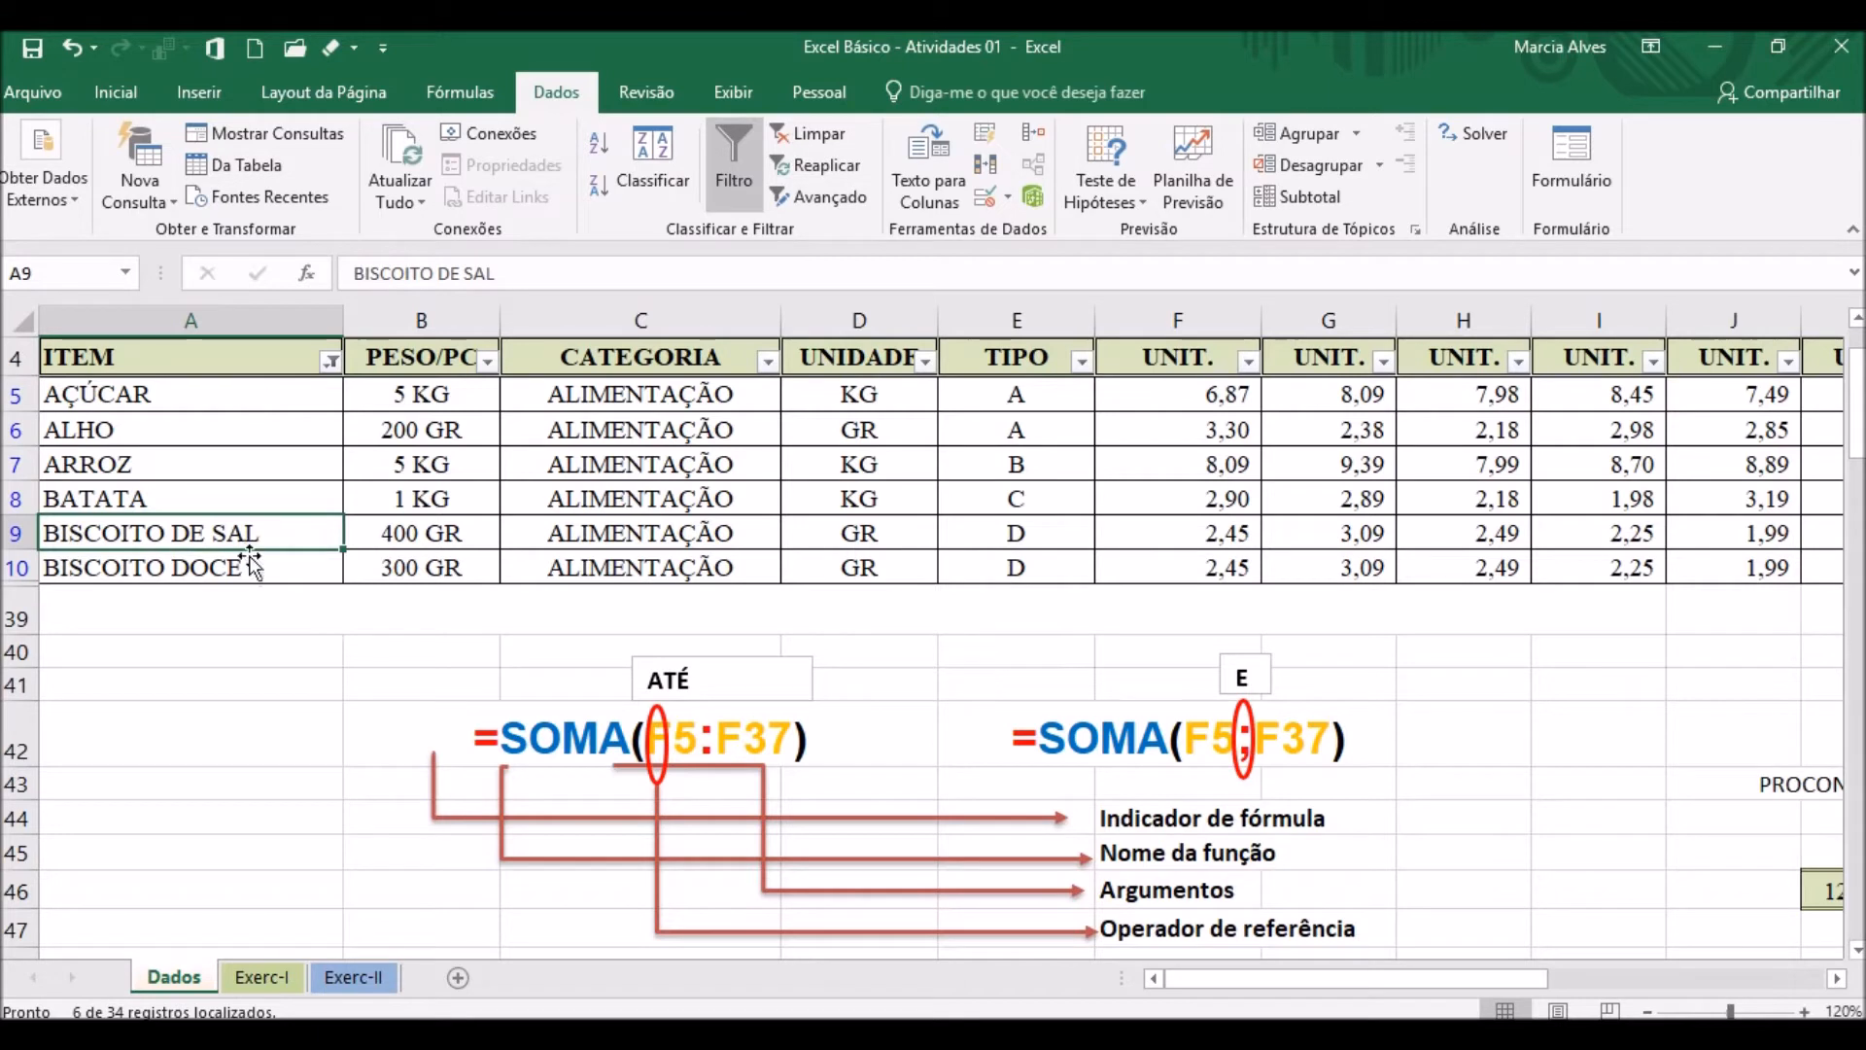
Clear the ITEM filter and look over the column's text filter options without applying one.
left_click(812, 141)
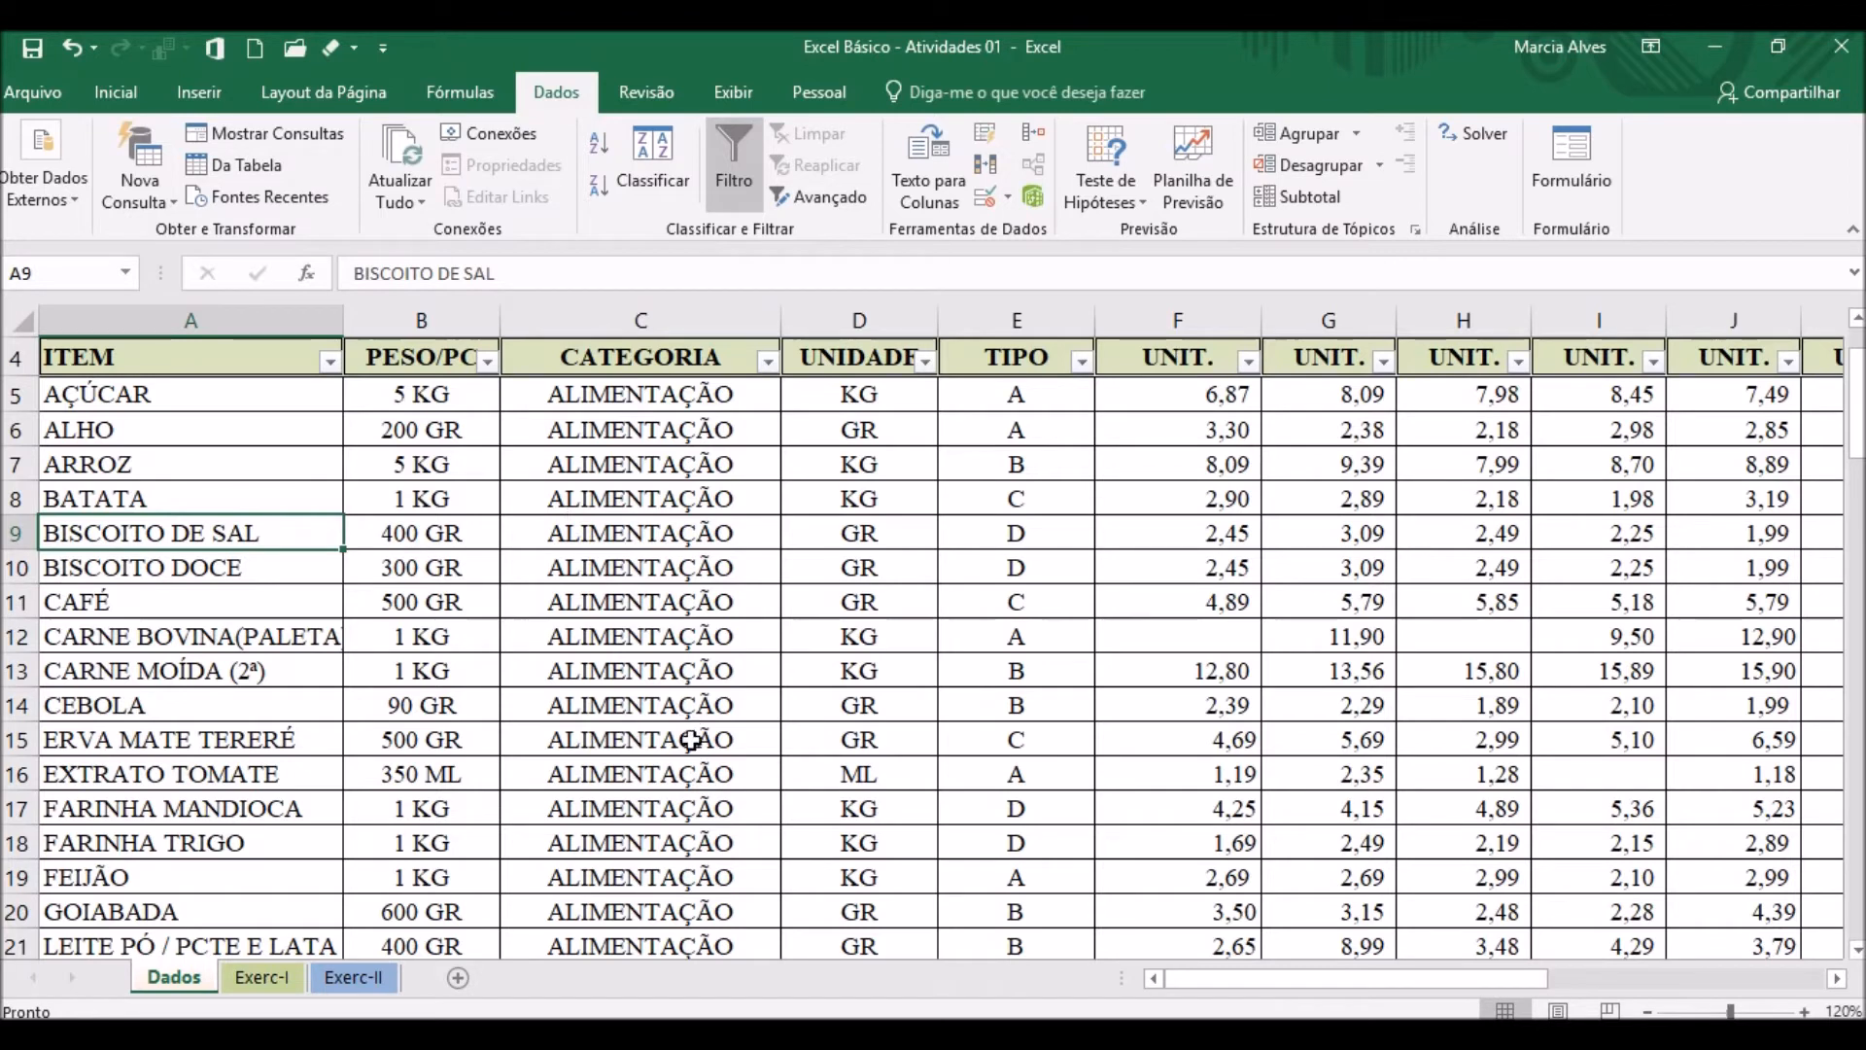
left_click(330, 361)
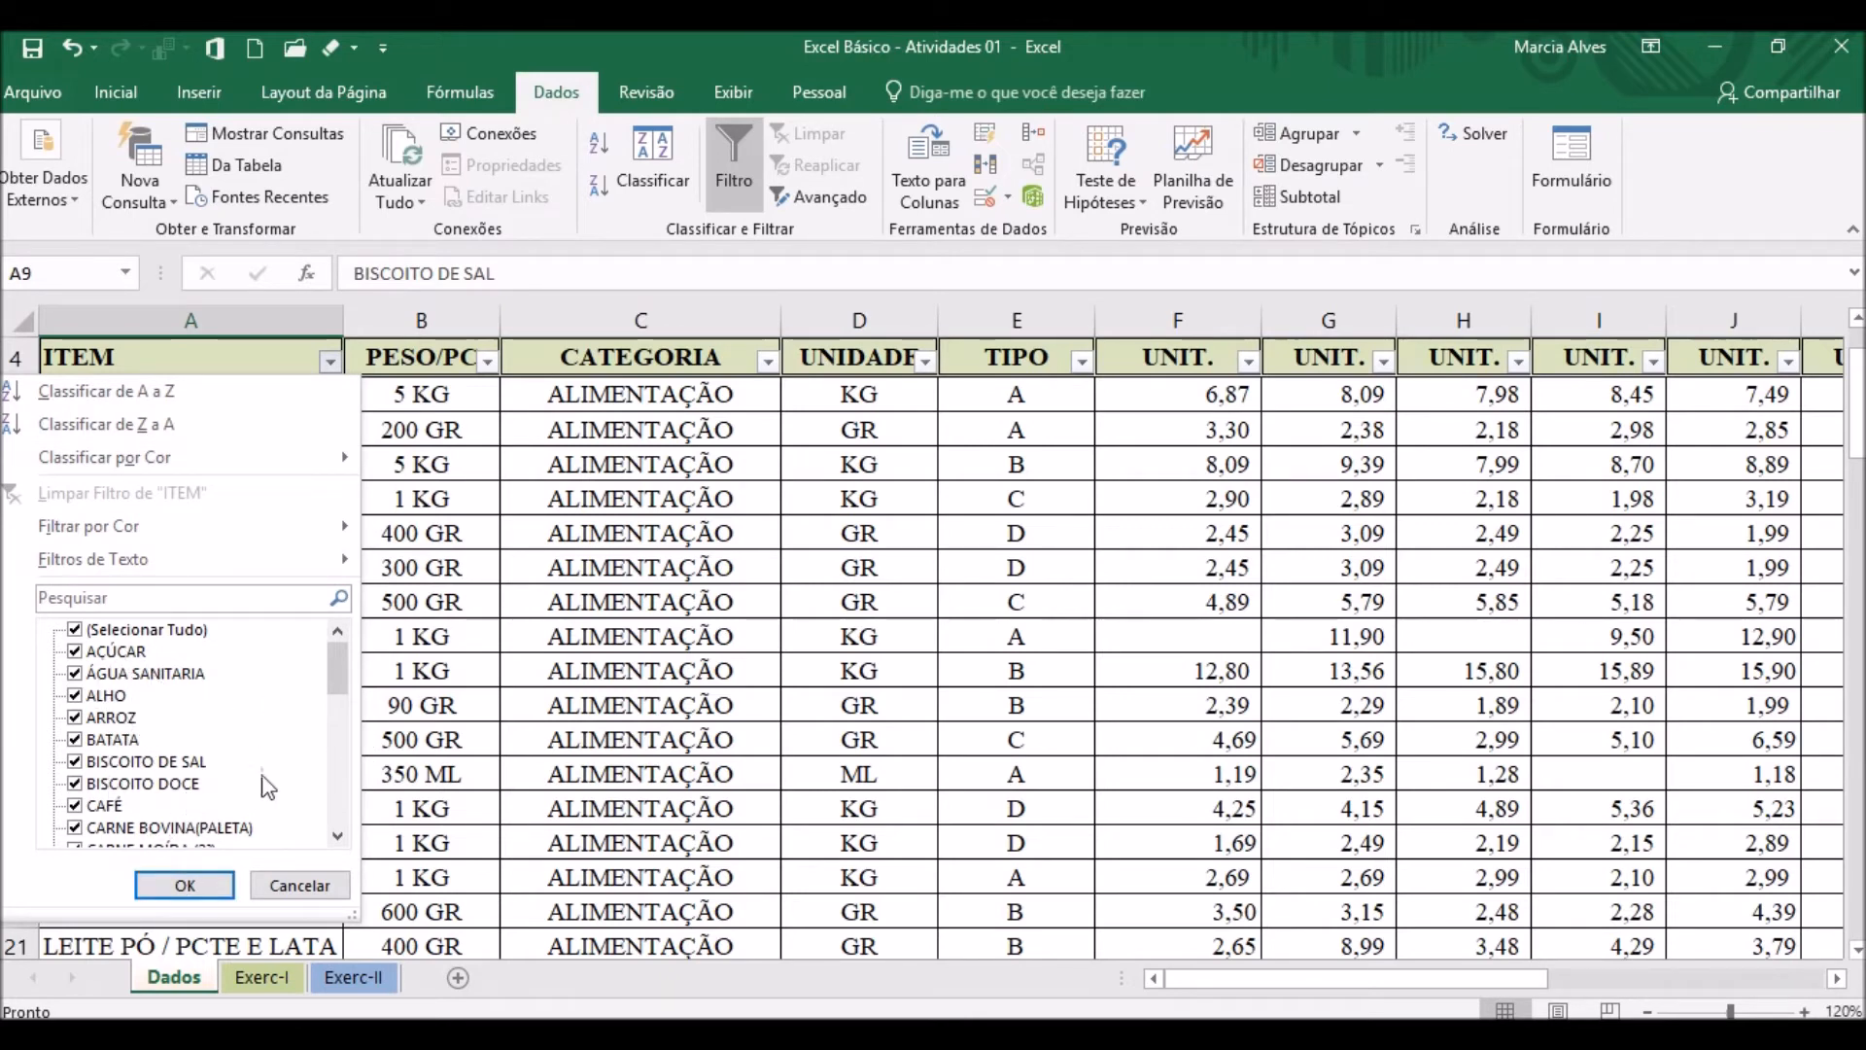
mouse_move(229, 558)
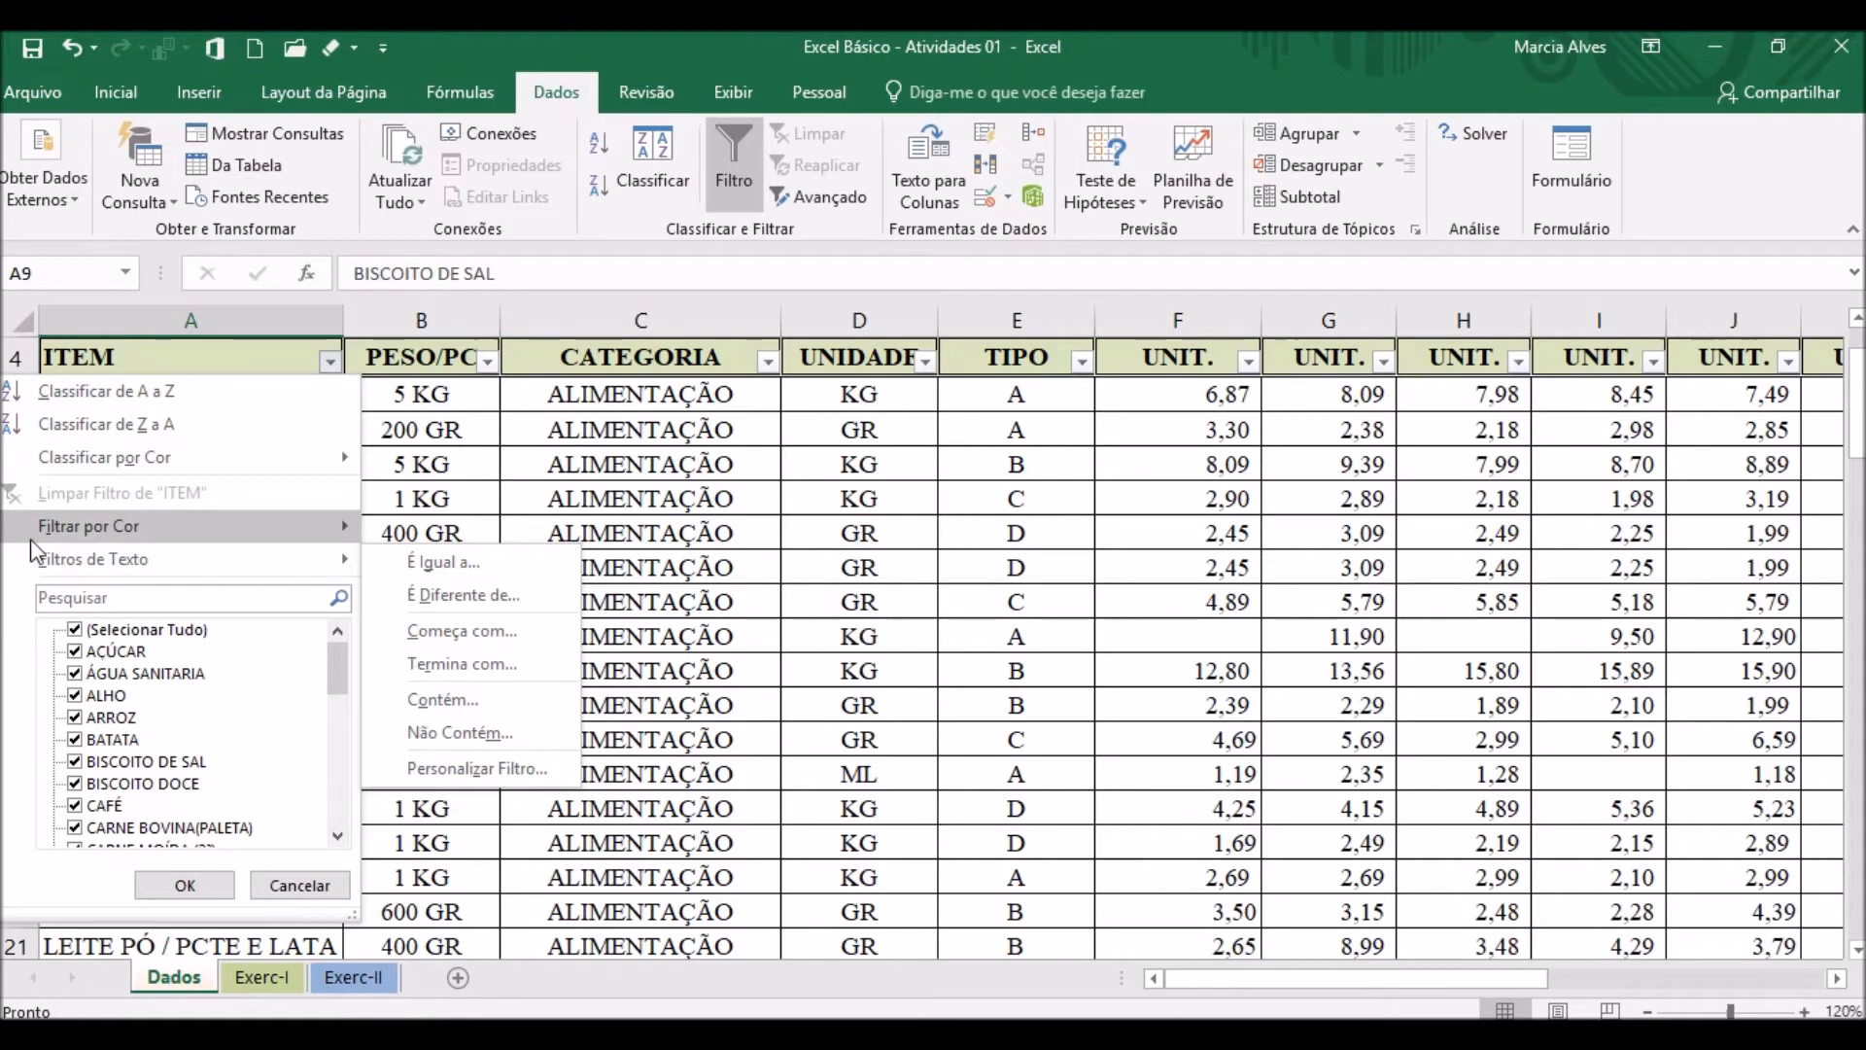
mouse_move(87, 546)
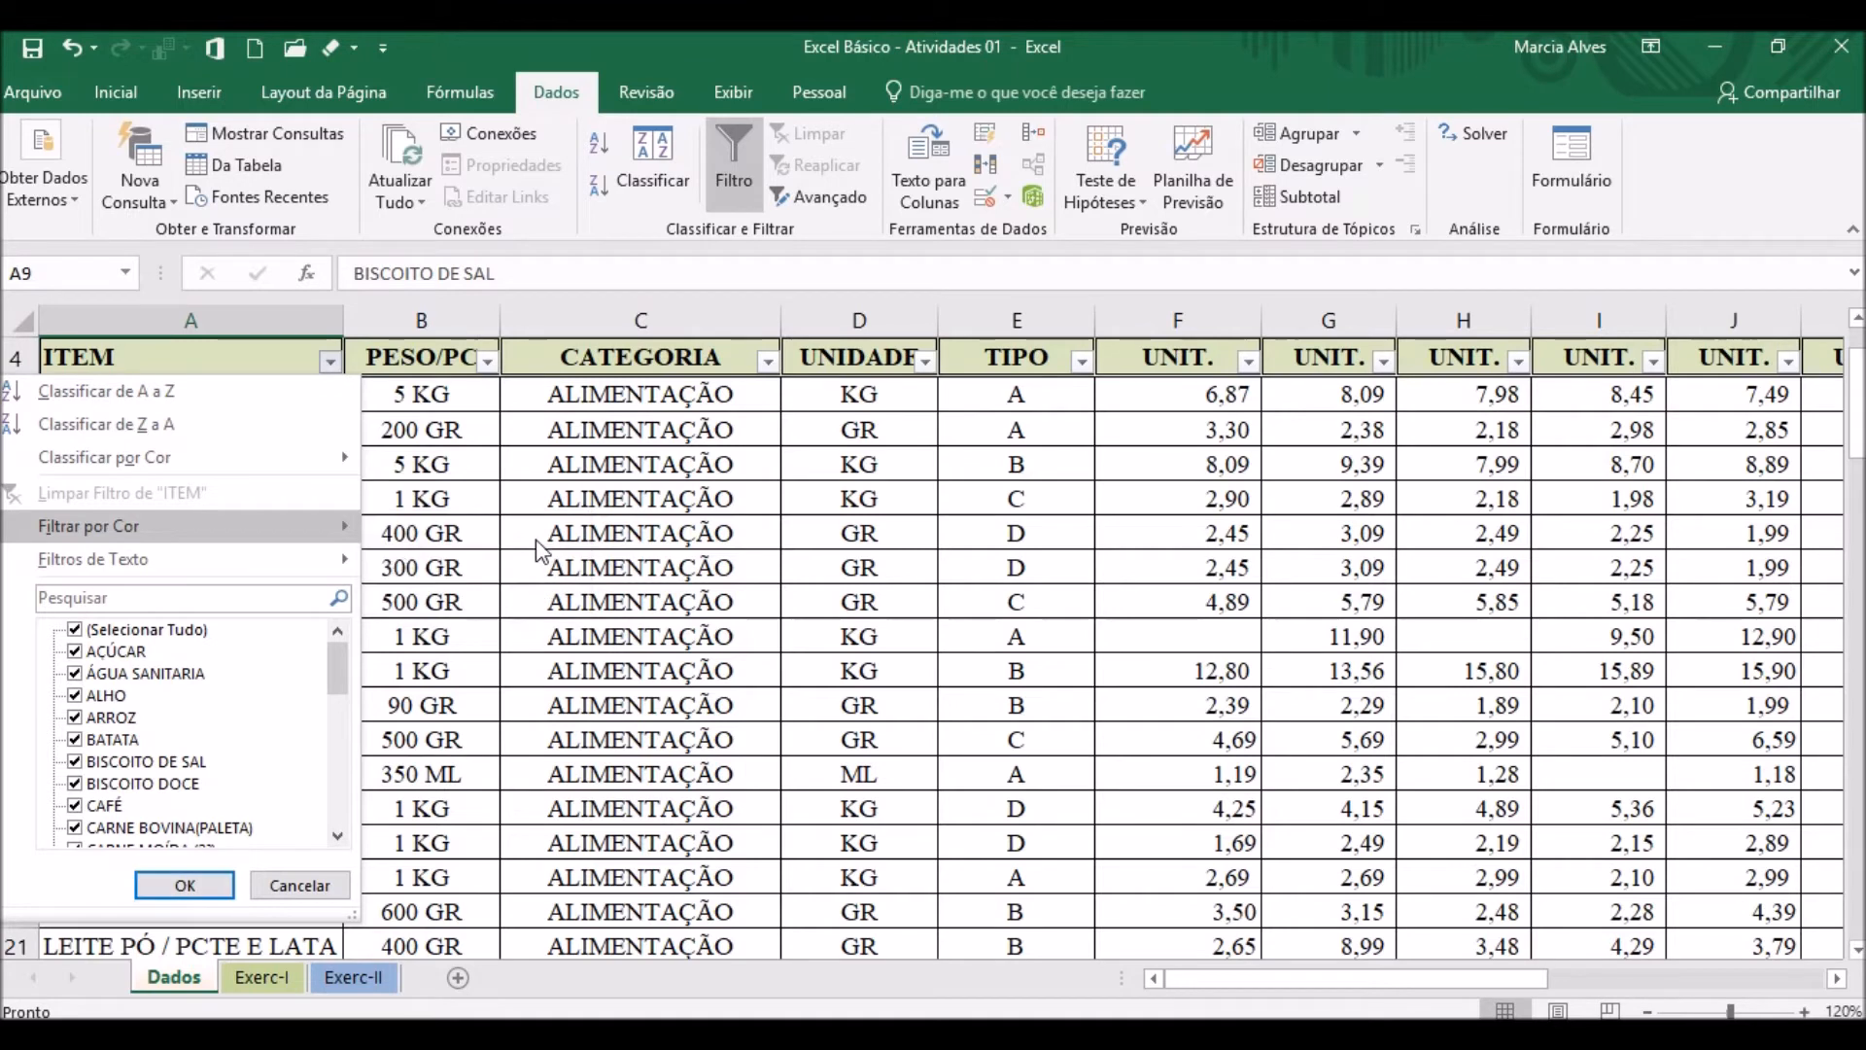
left_click(636, 447)
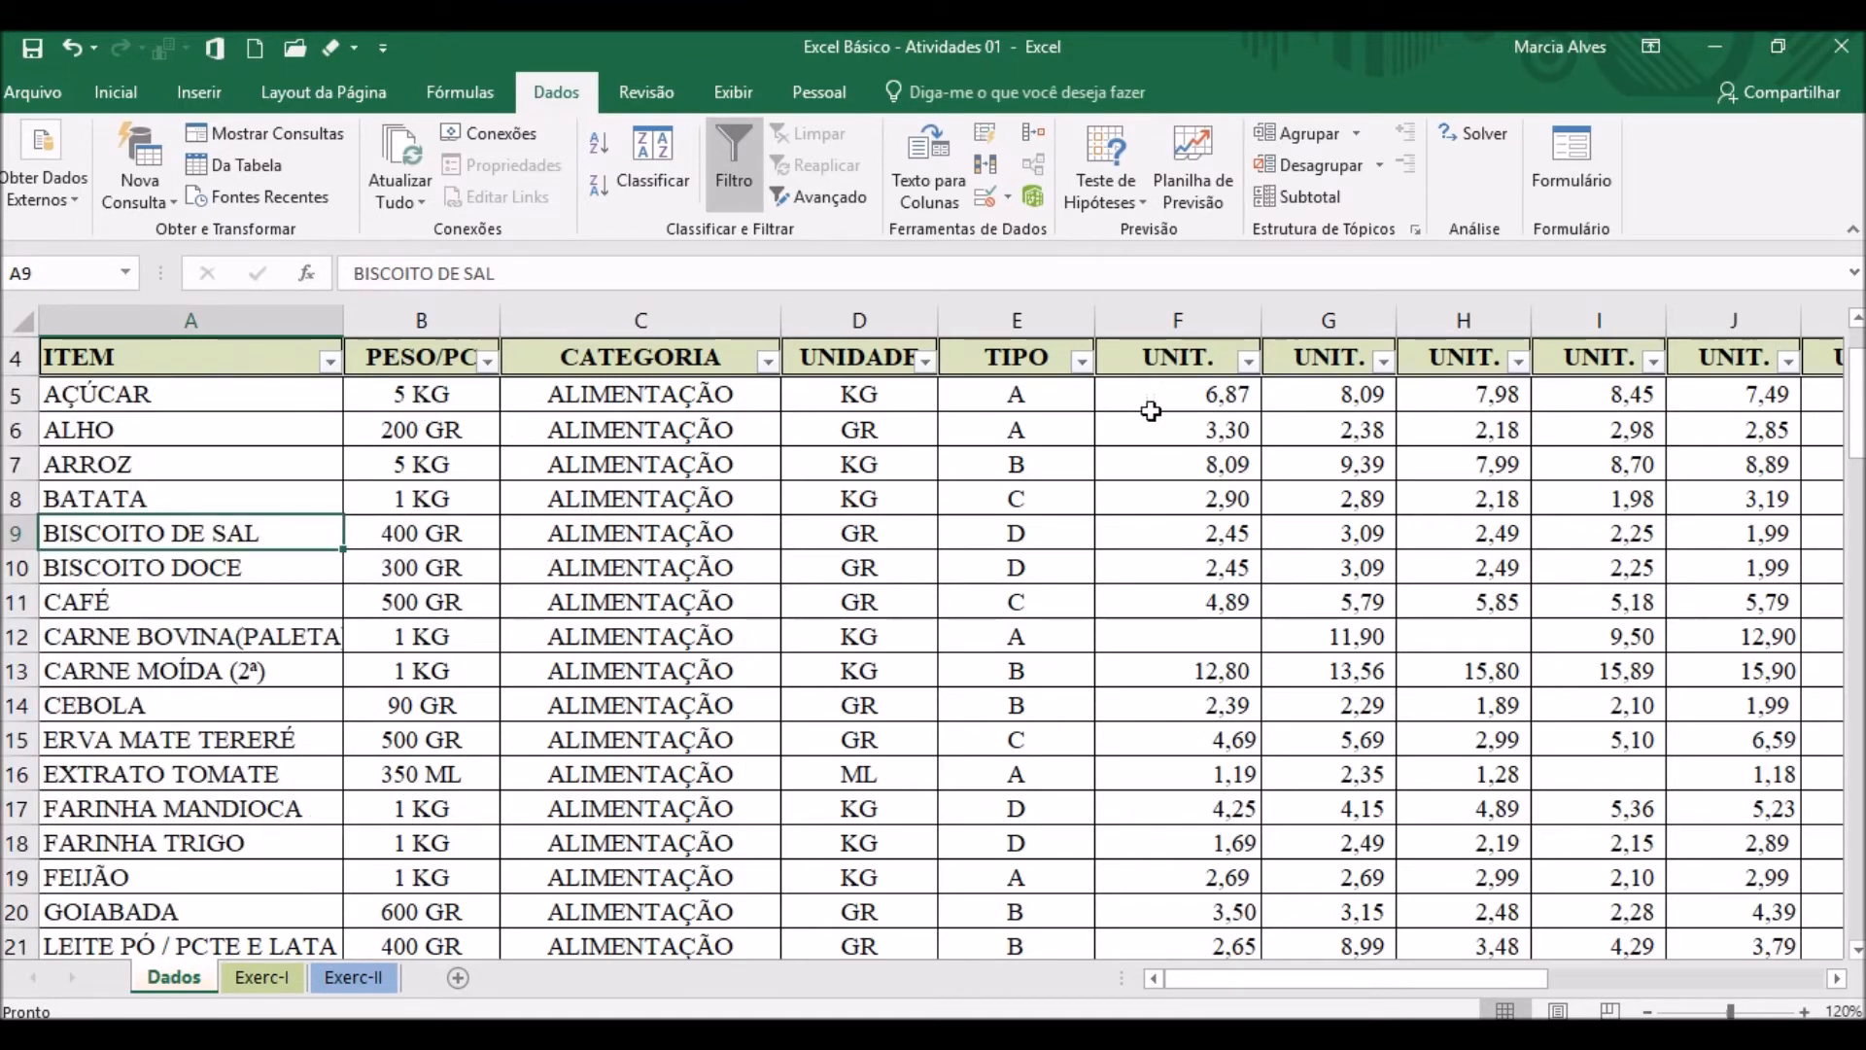
Filter the ATACADÃO unit price column (F) to show only the values 1,19, 1,20 and 1,40.
left_click(1192, 392)
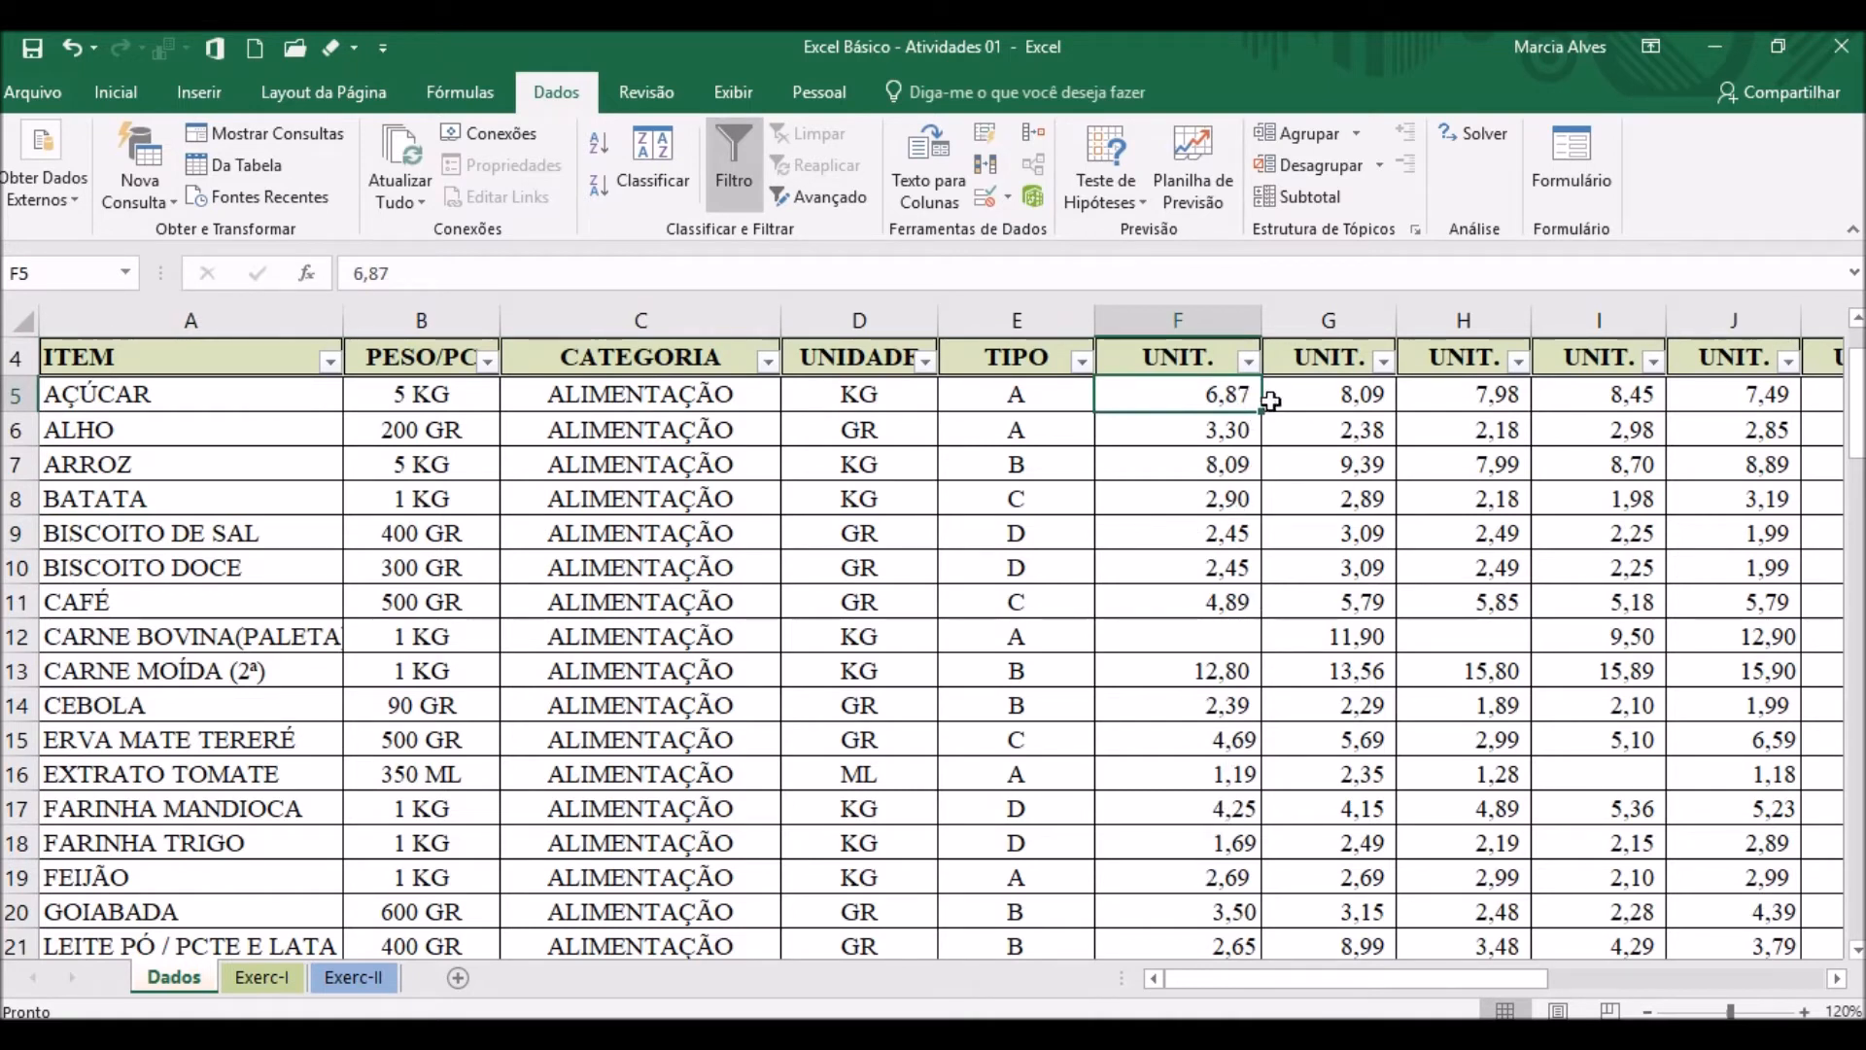
left_click(1248, 362)
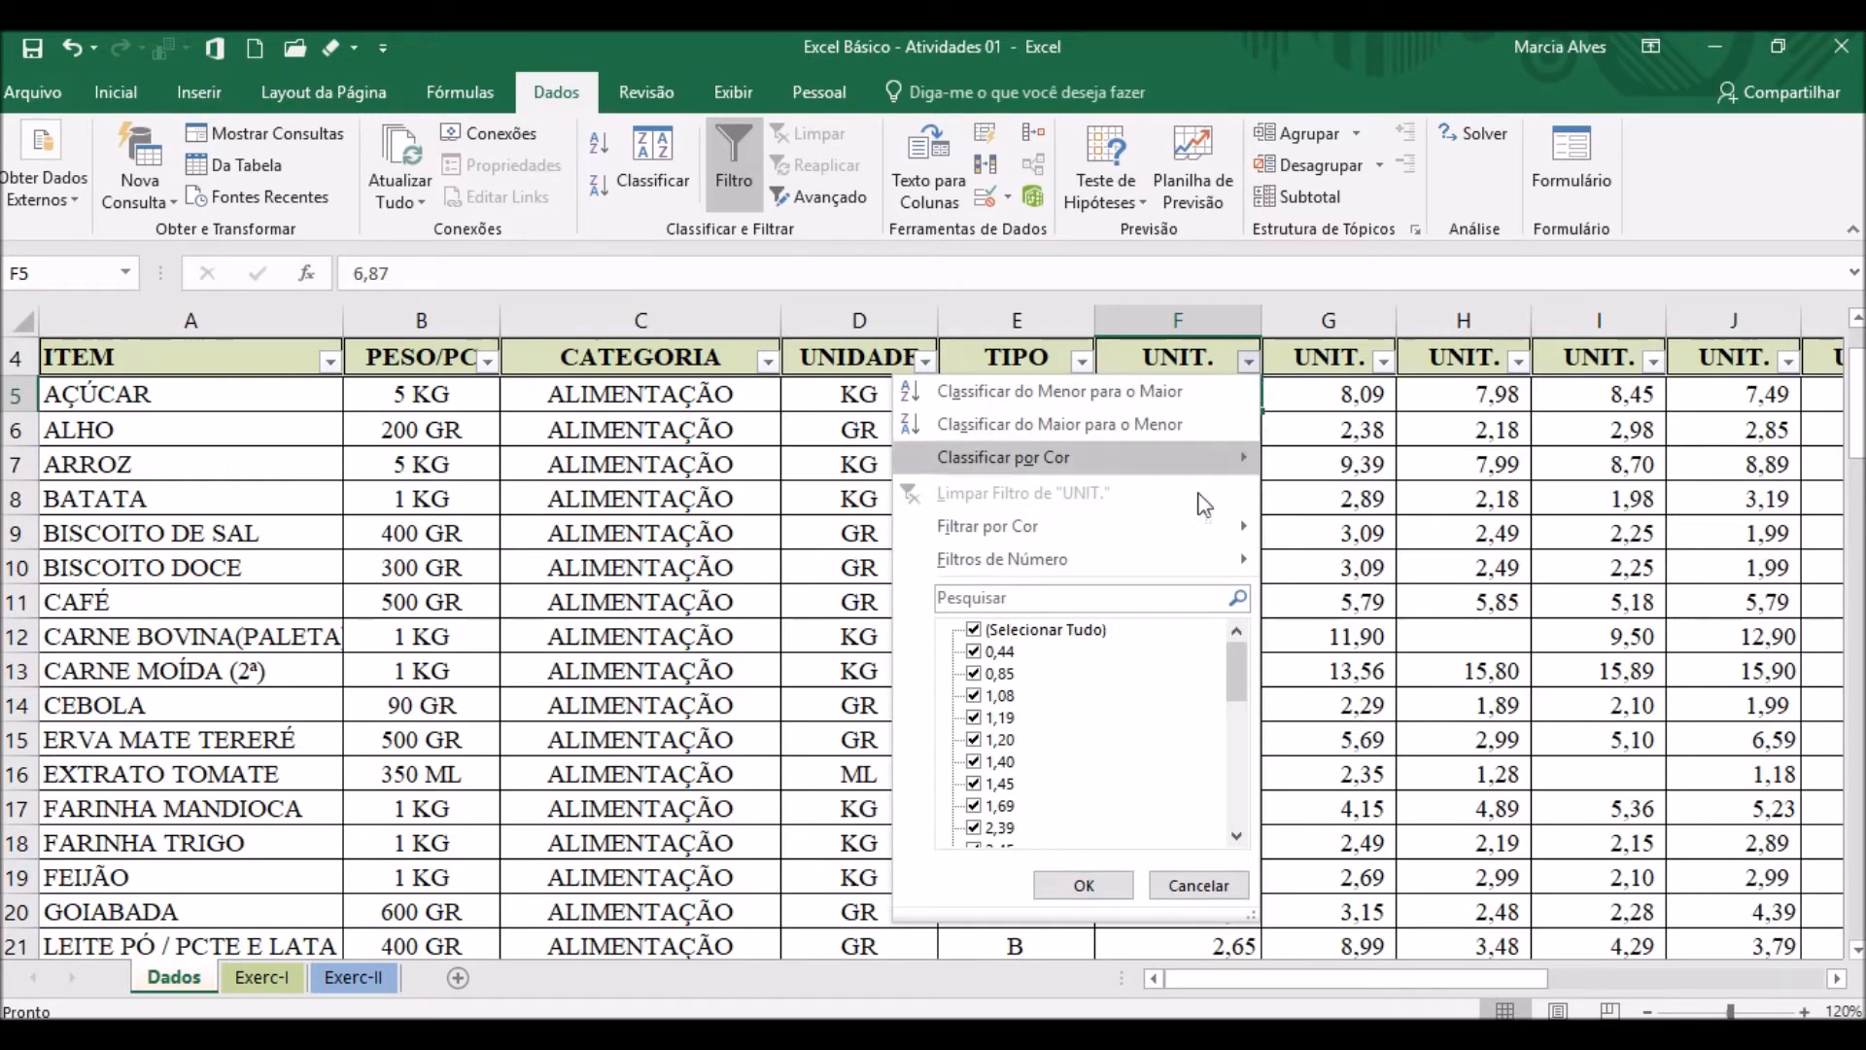
left_click(973, 631)
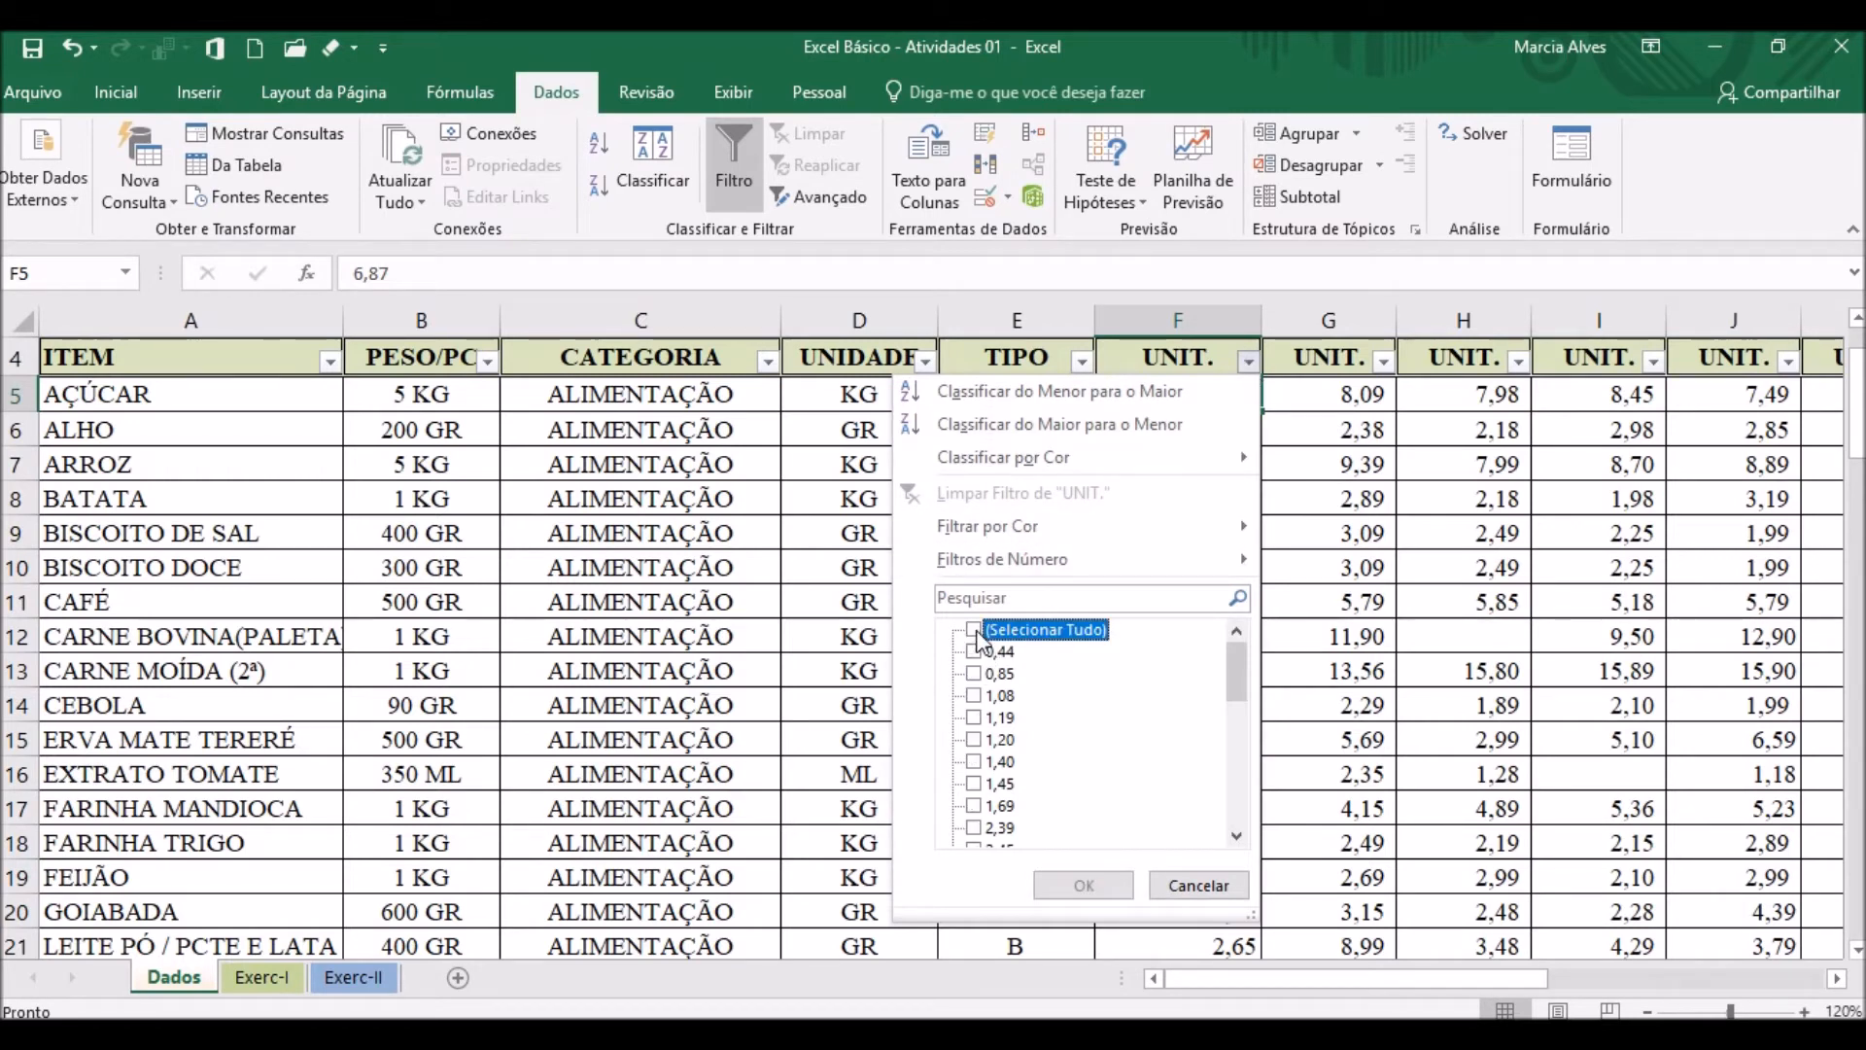
left_click(974, 718)
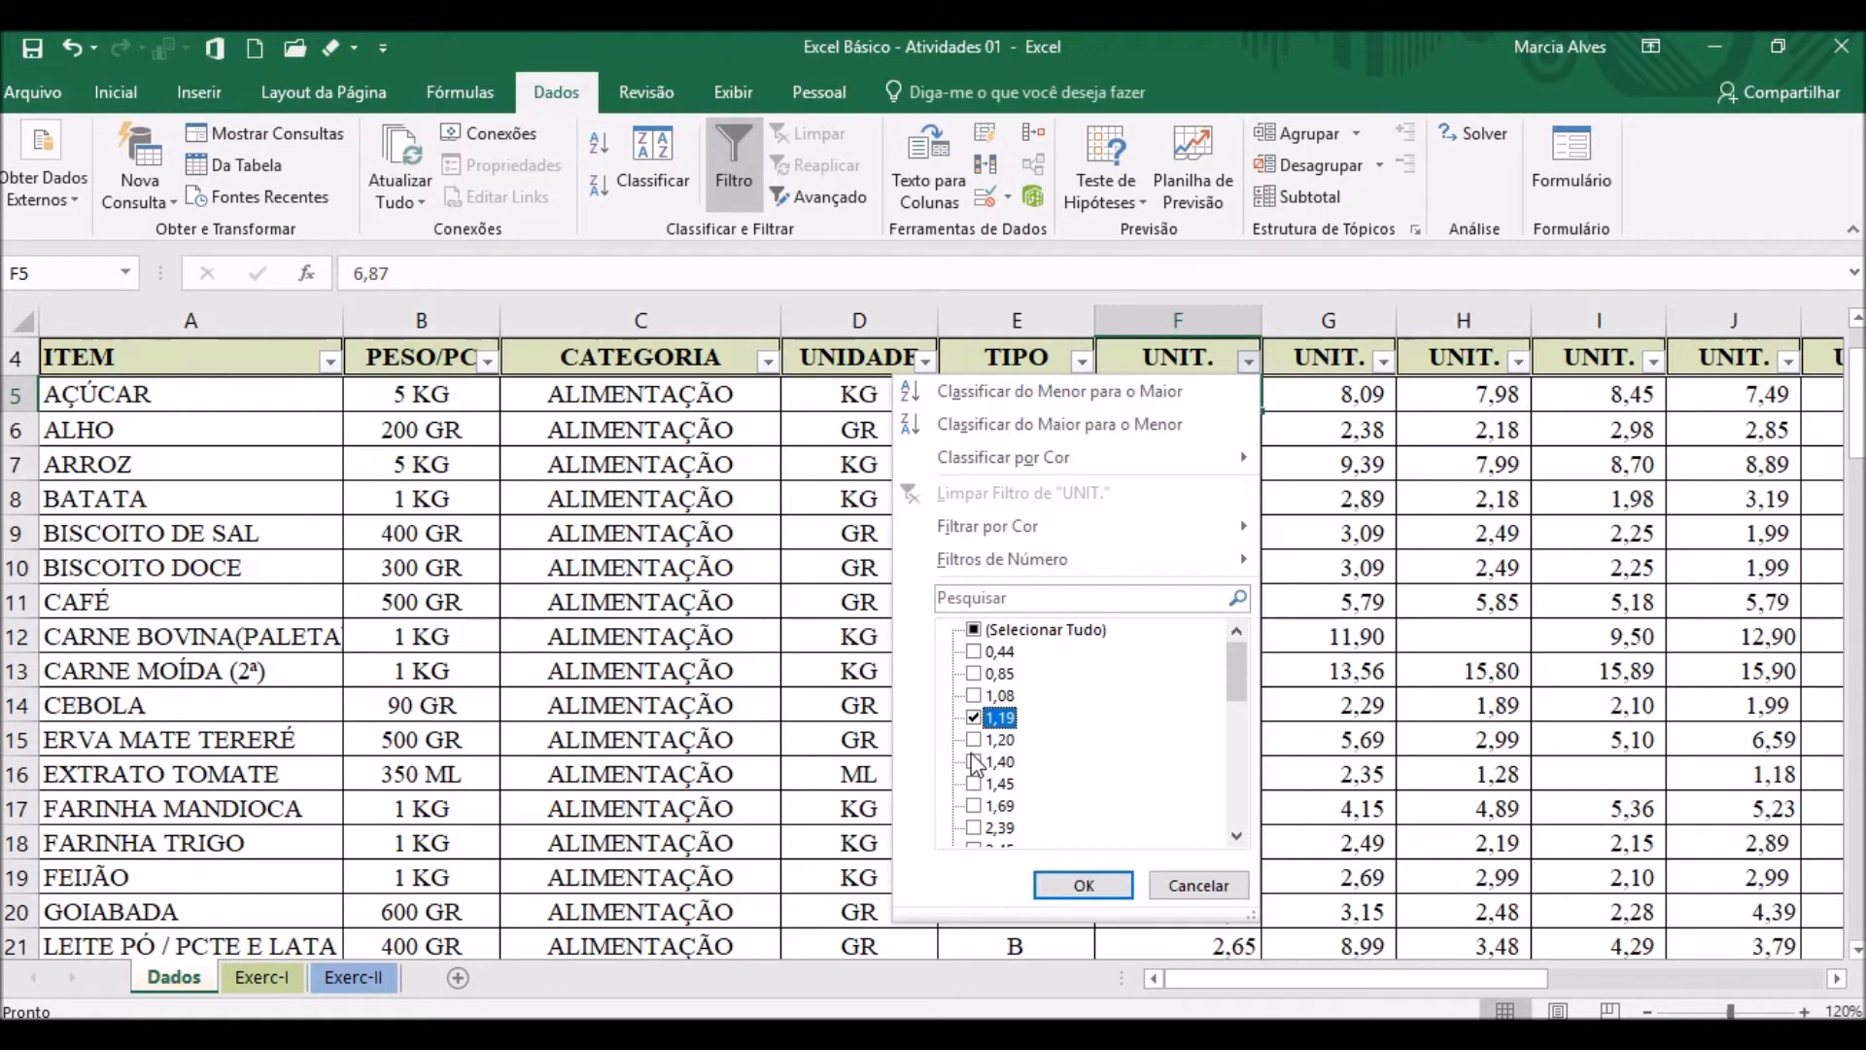
left_click(975, 740)
left_click(975, 761)
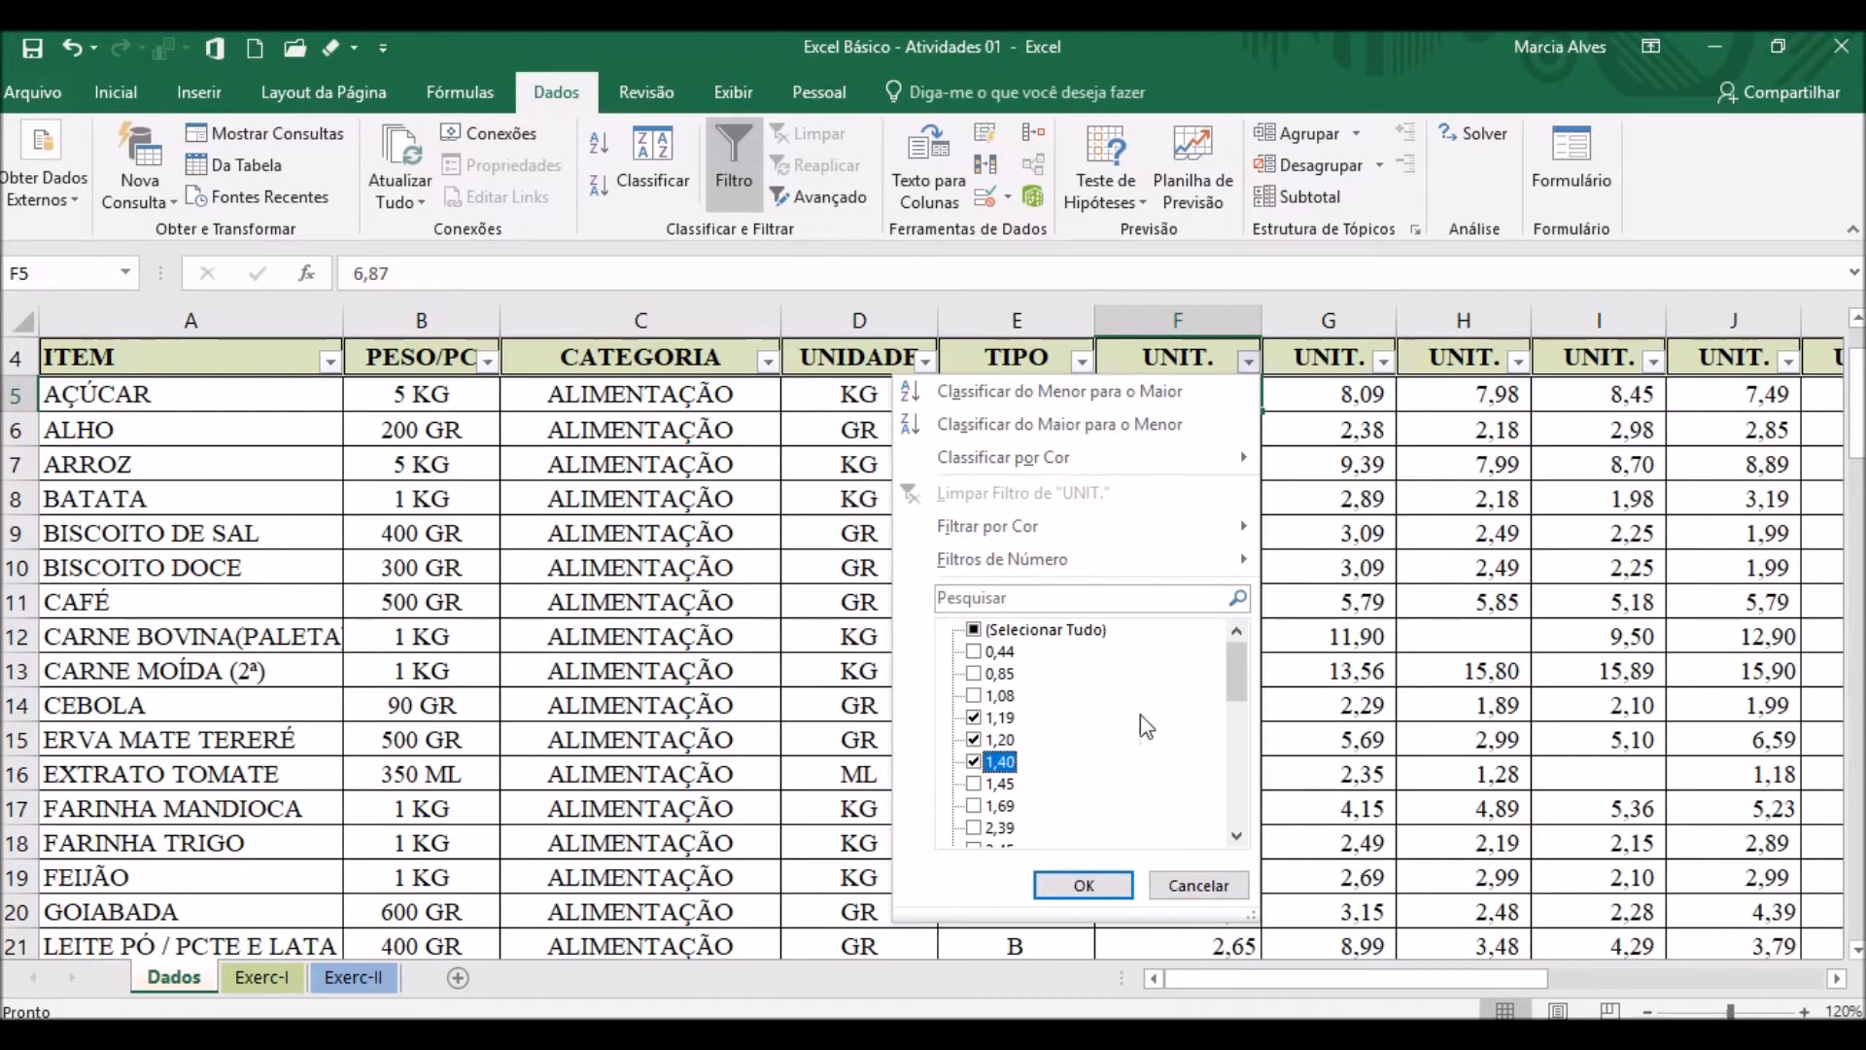
left_click(1079, 885)
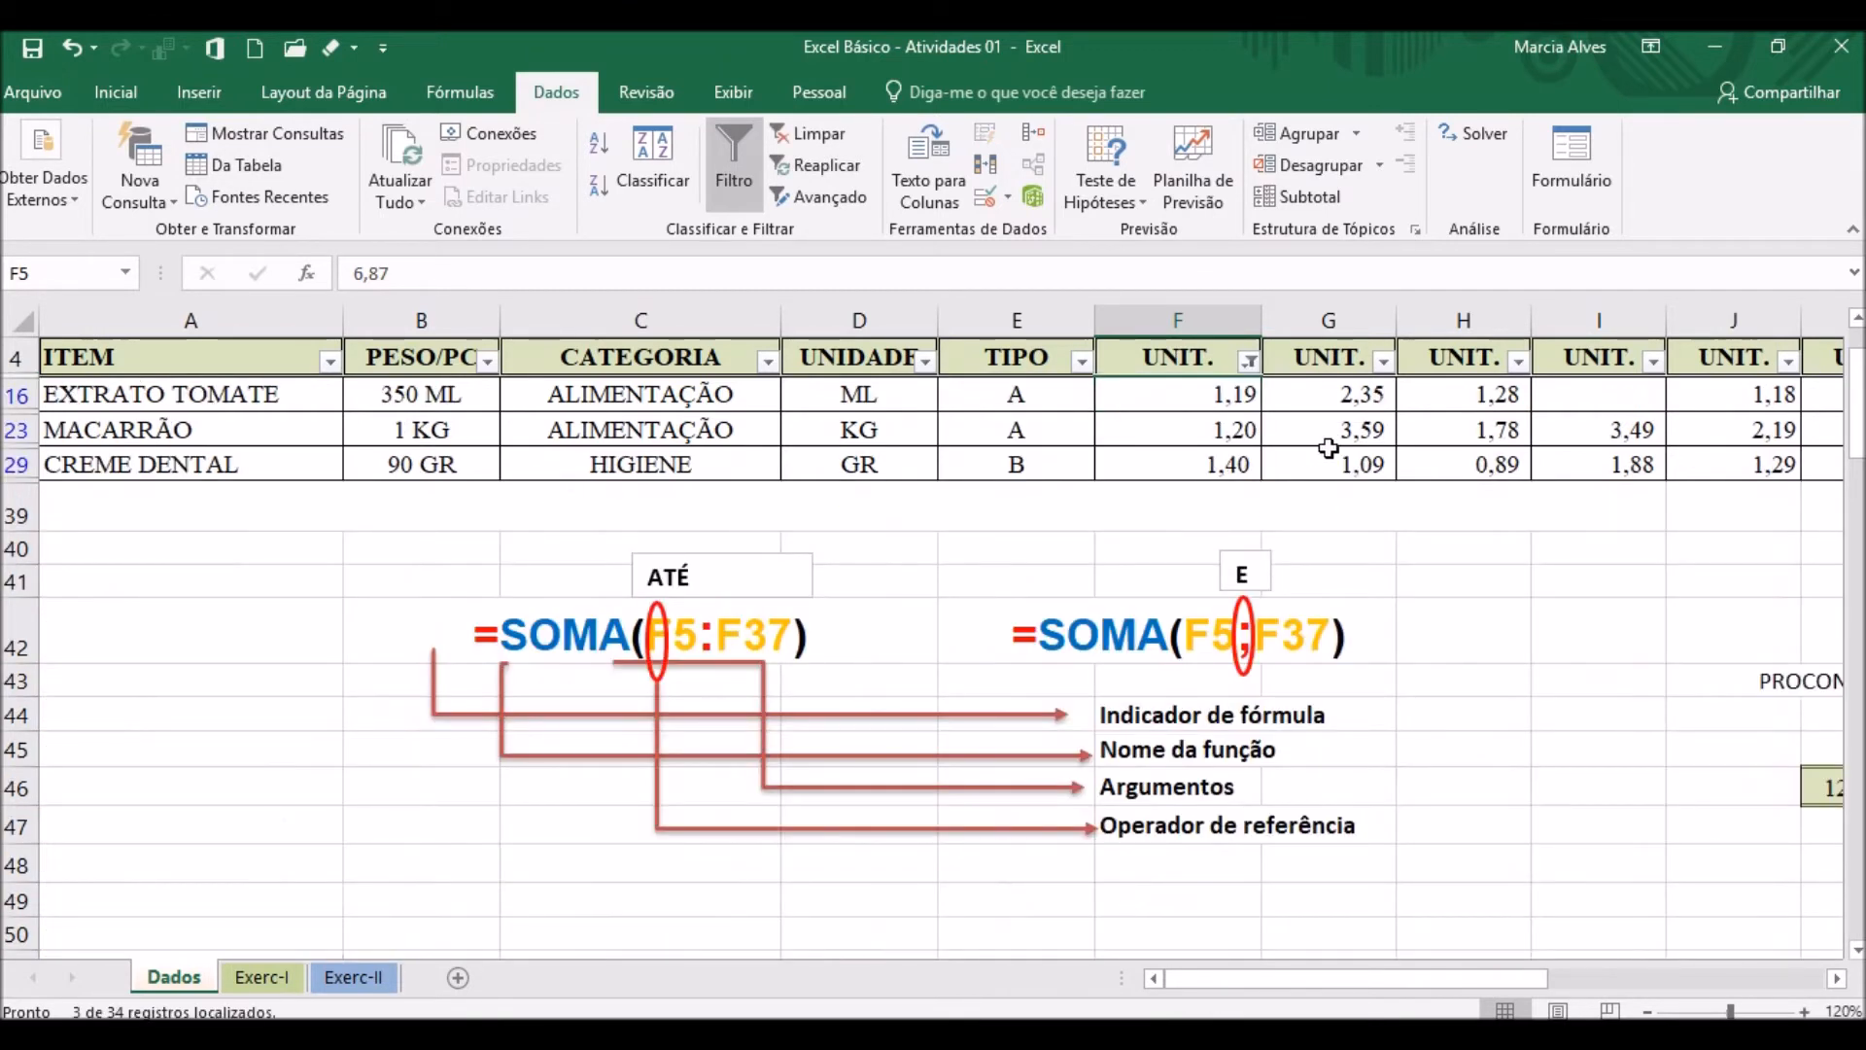
Start a custom number filter on column F's unit prices for values greater than 2,00.
left_click(1254, 365)
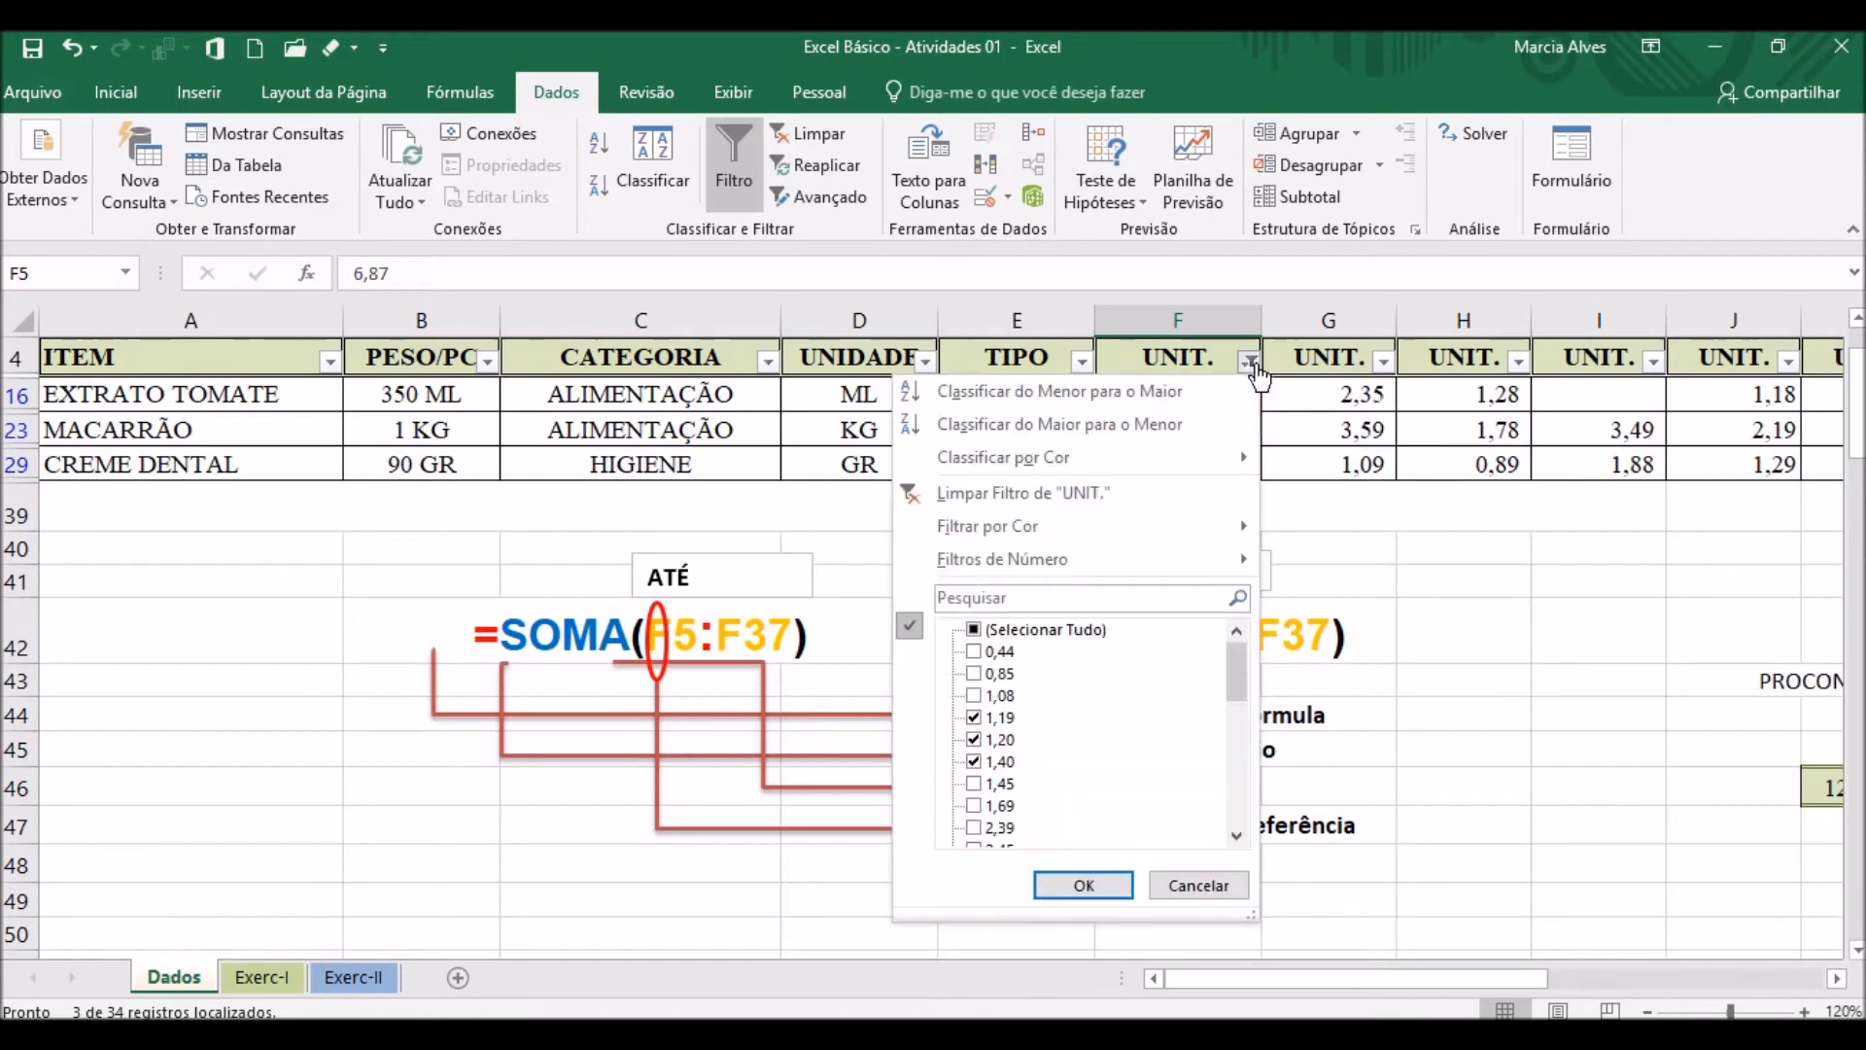
mouse_move(1042, 557)
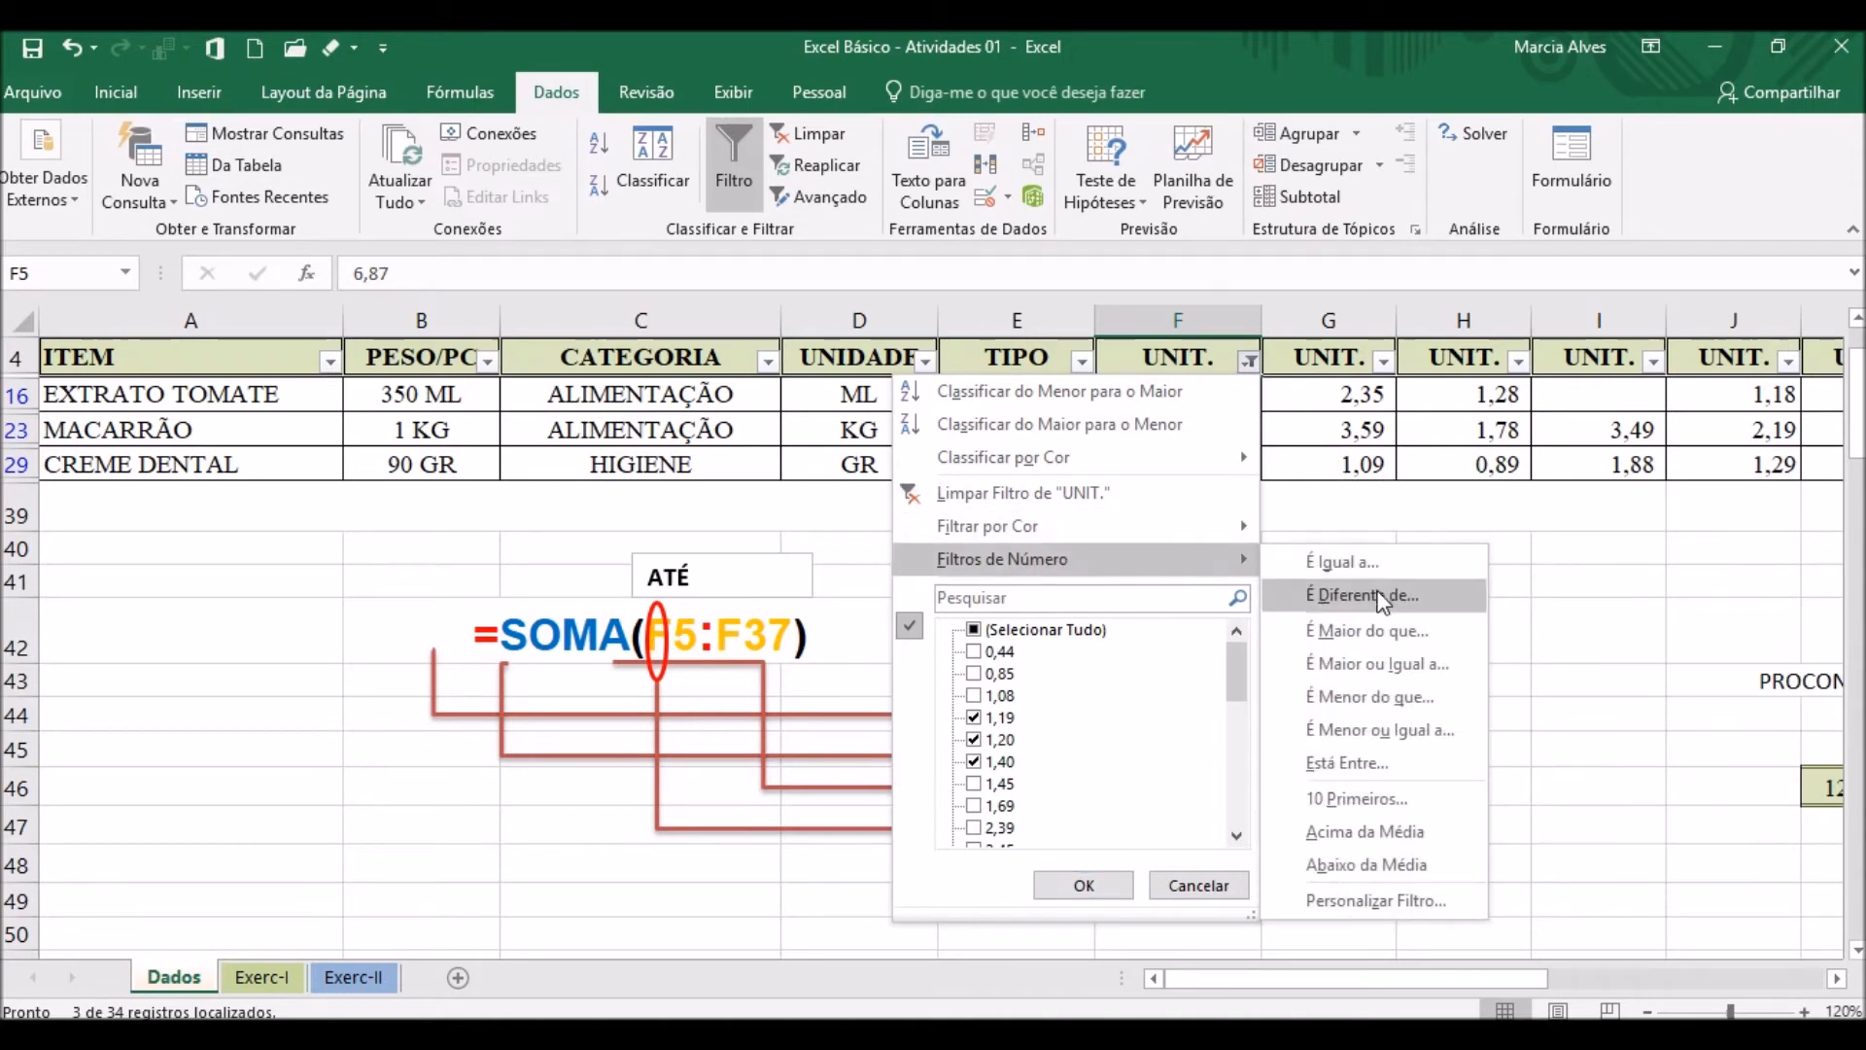
left_click(1375, 629)
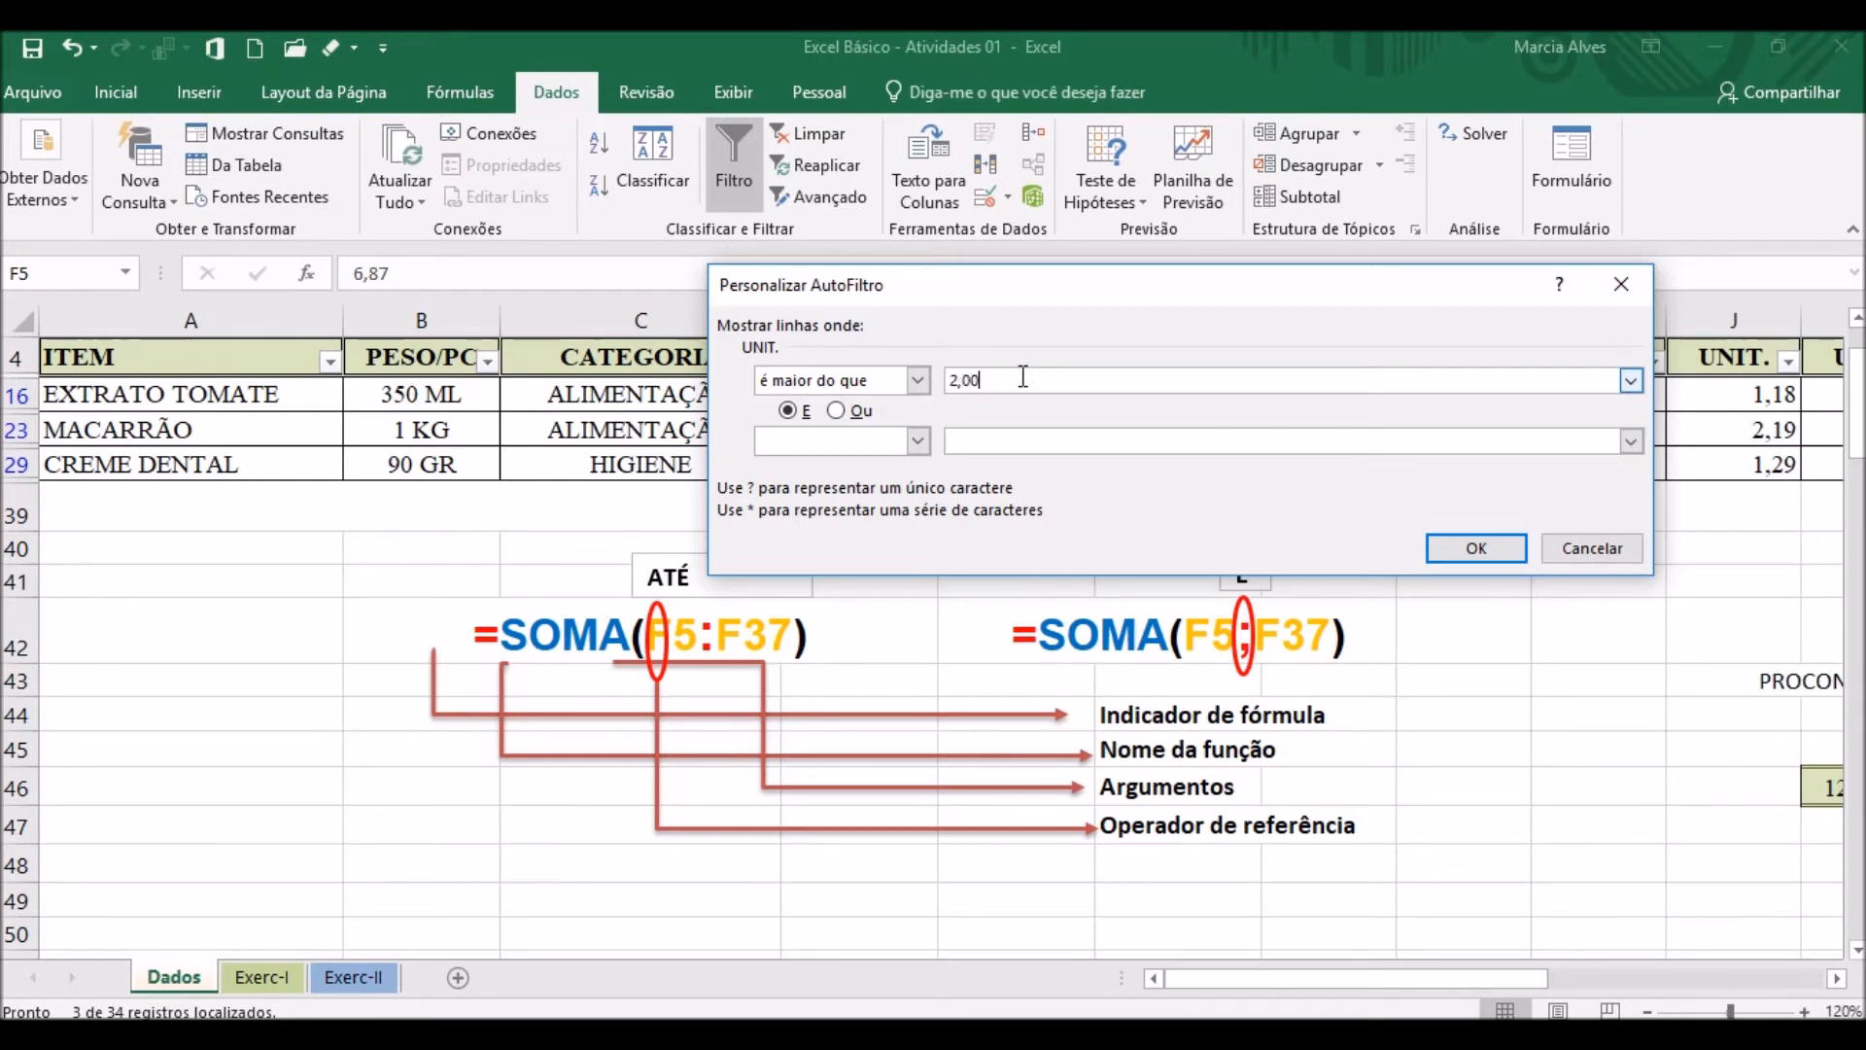
left_click(1631, 381)
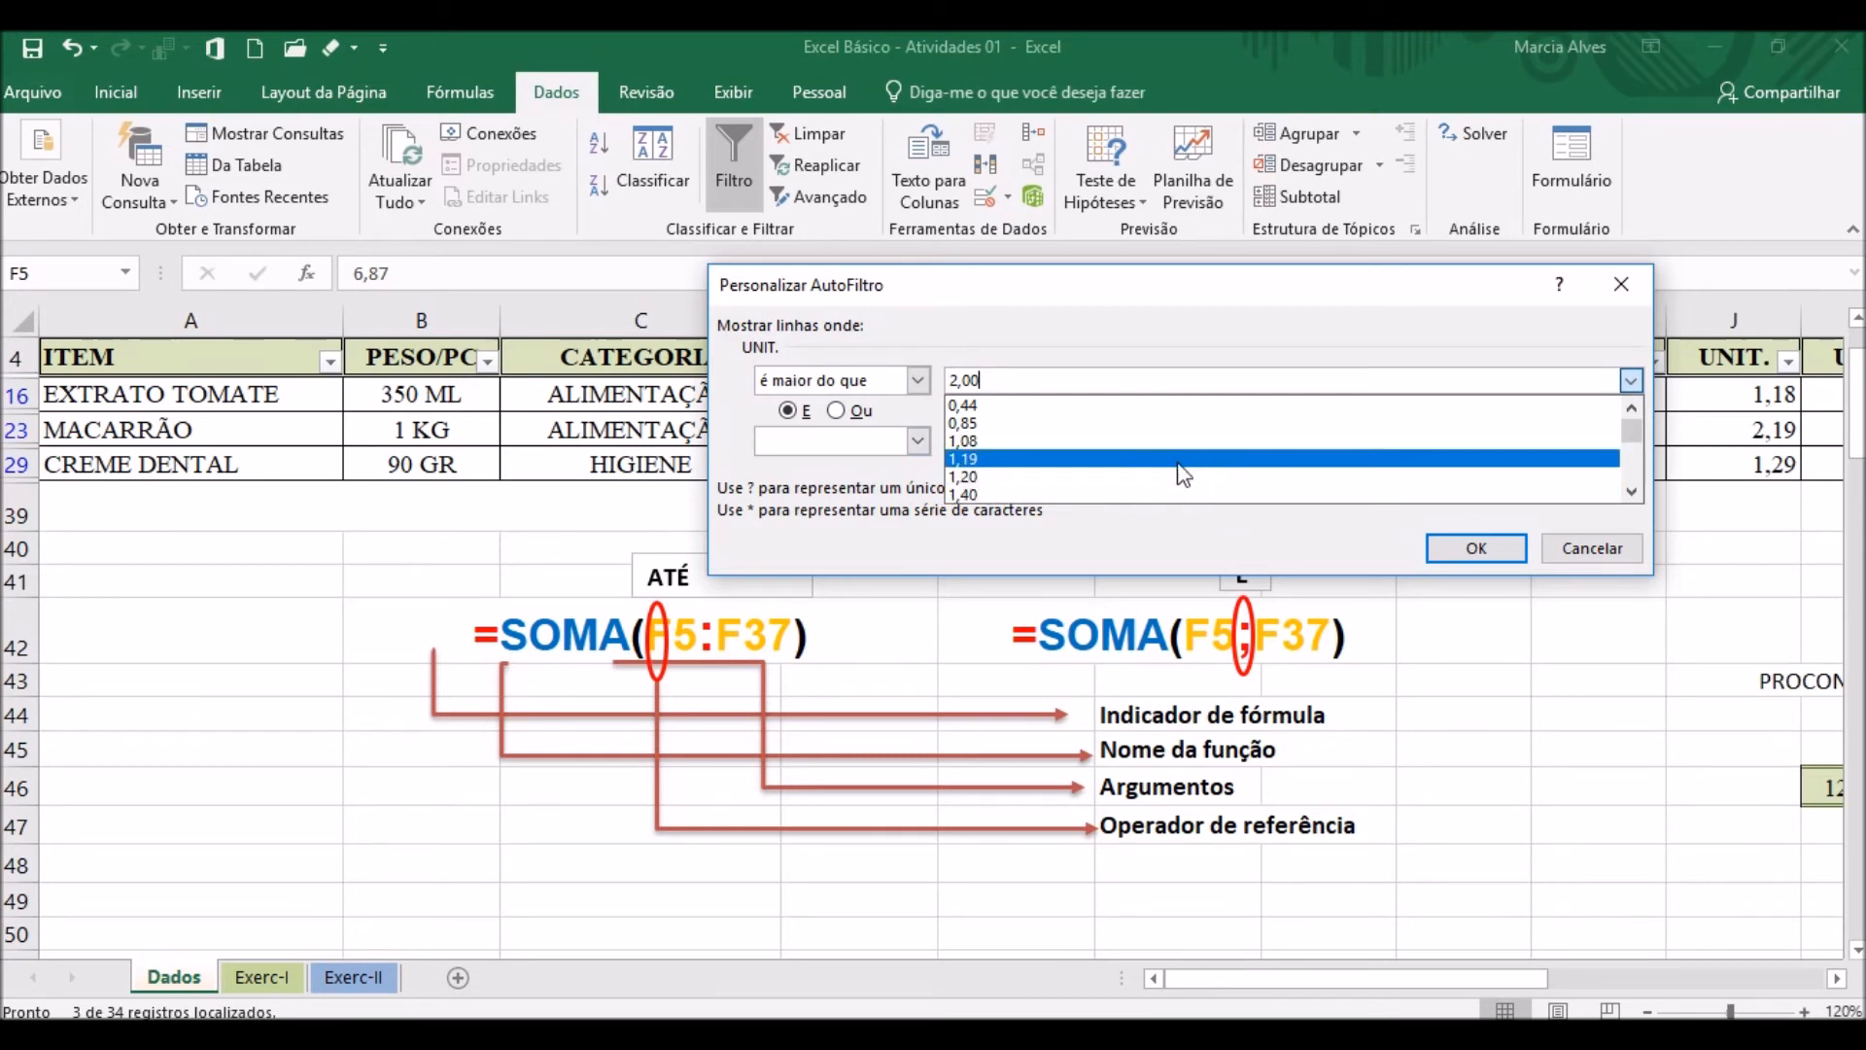
key("Tab")
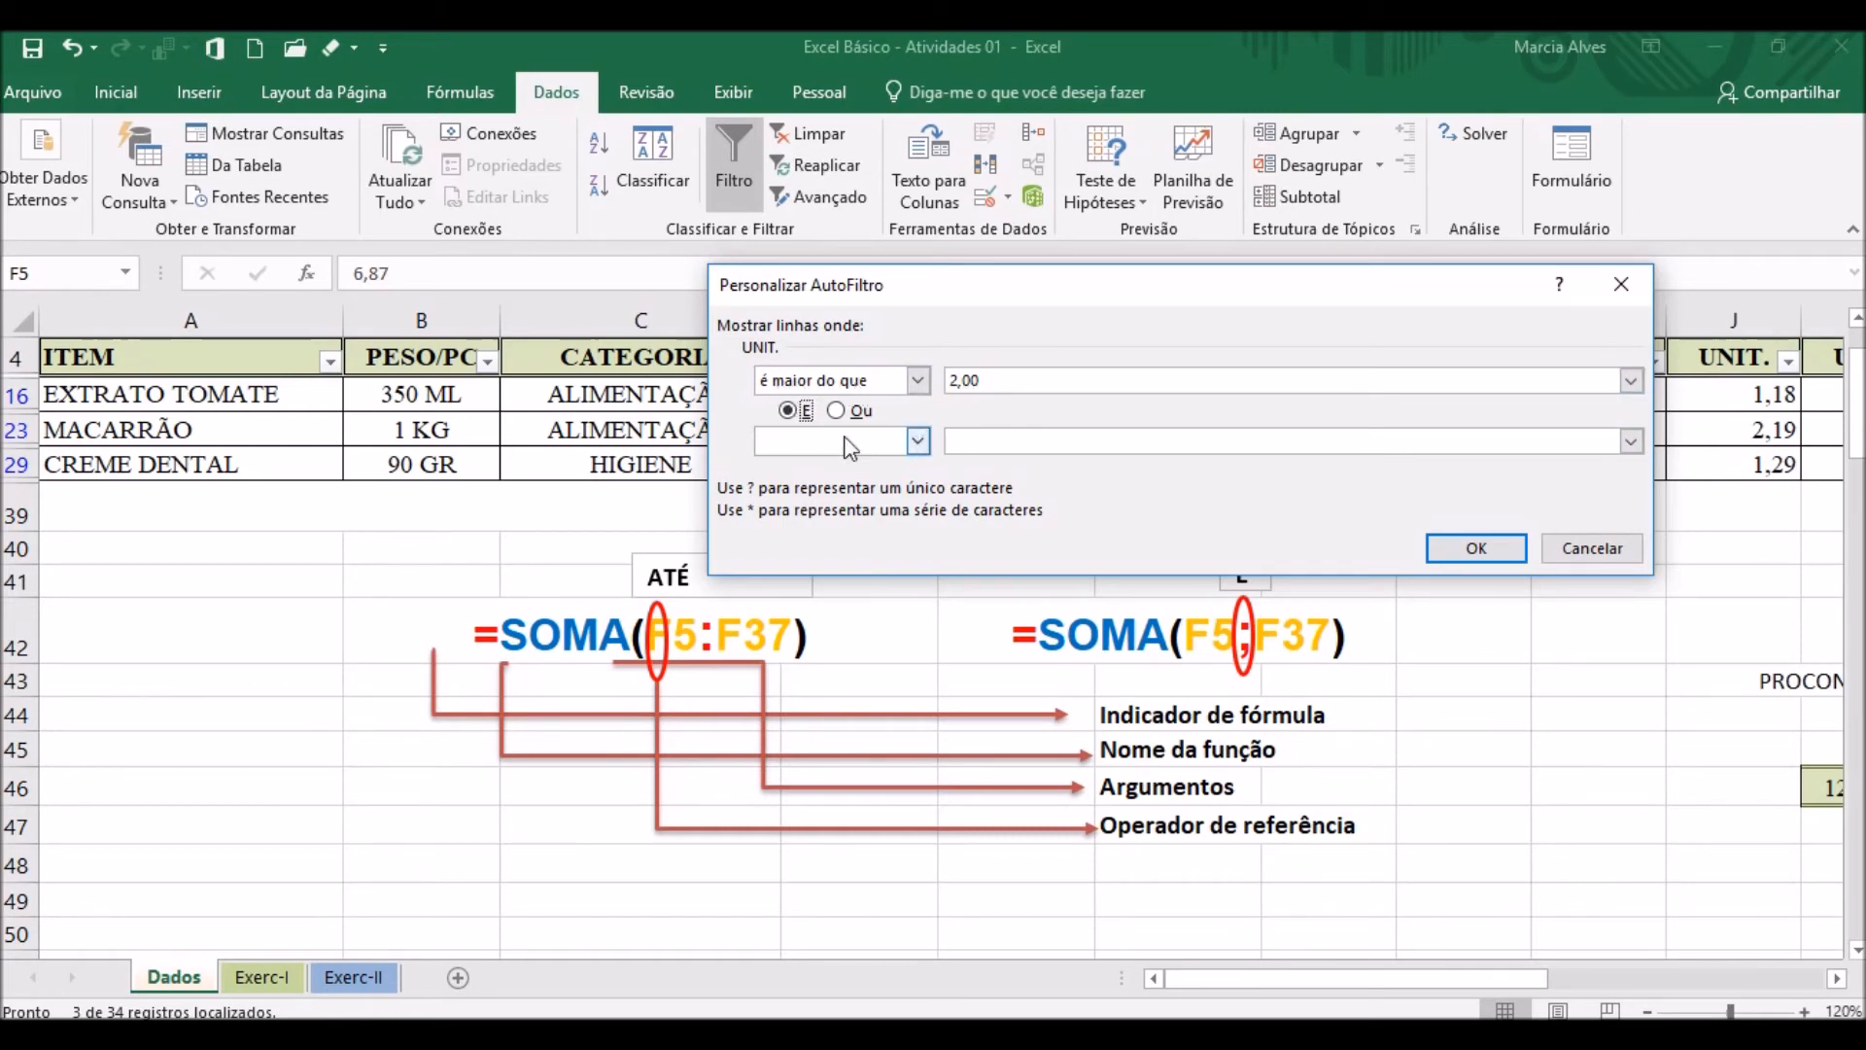
Add an And condition of less than or equal to 3,00, apply the filter, and check the filtered prices in column F.
left_click(918, 441)
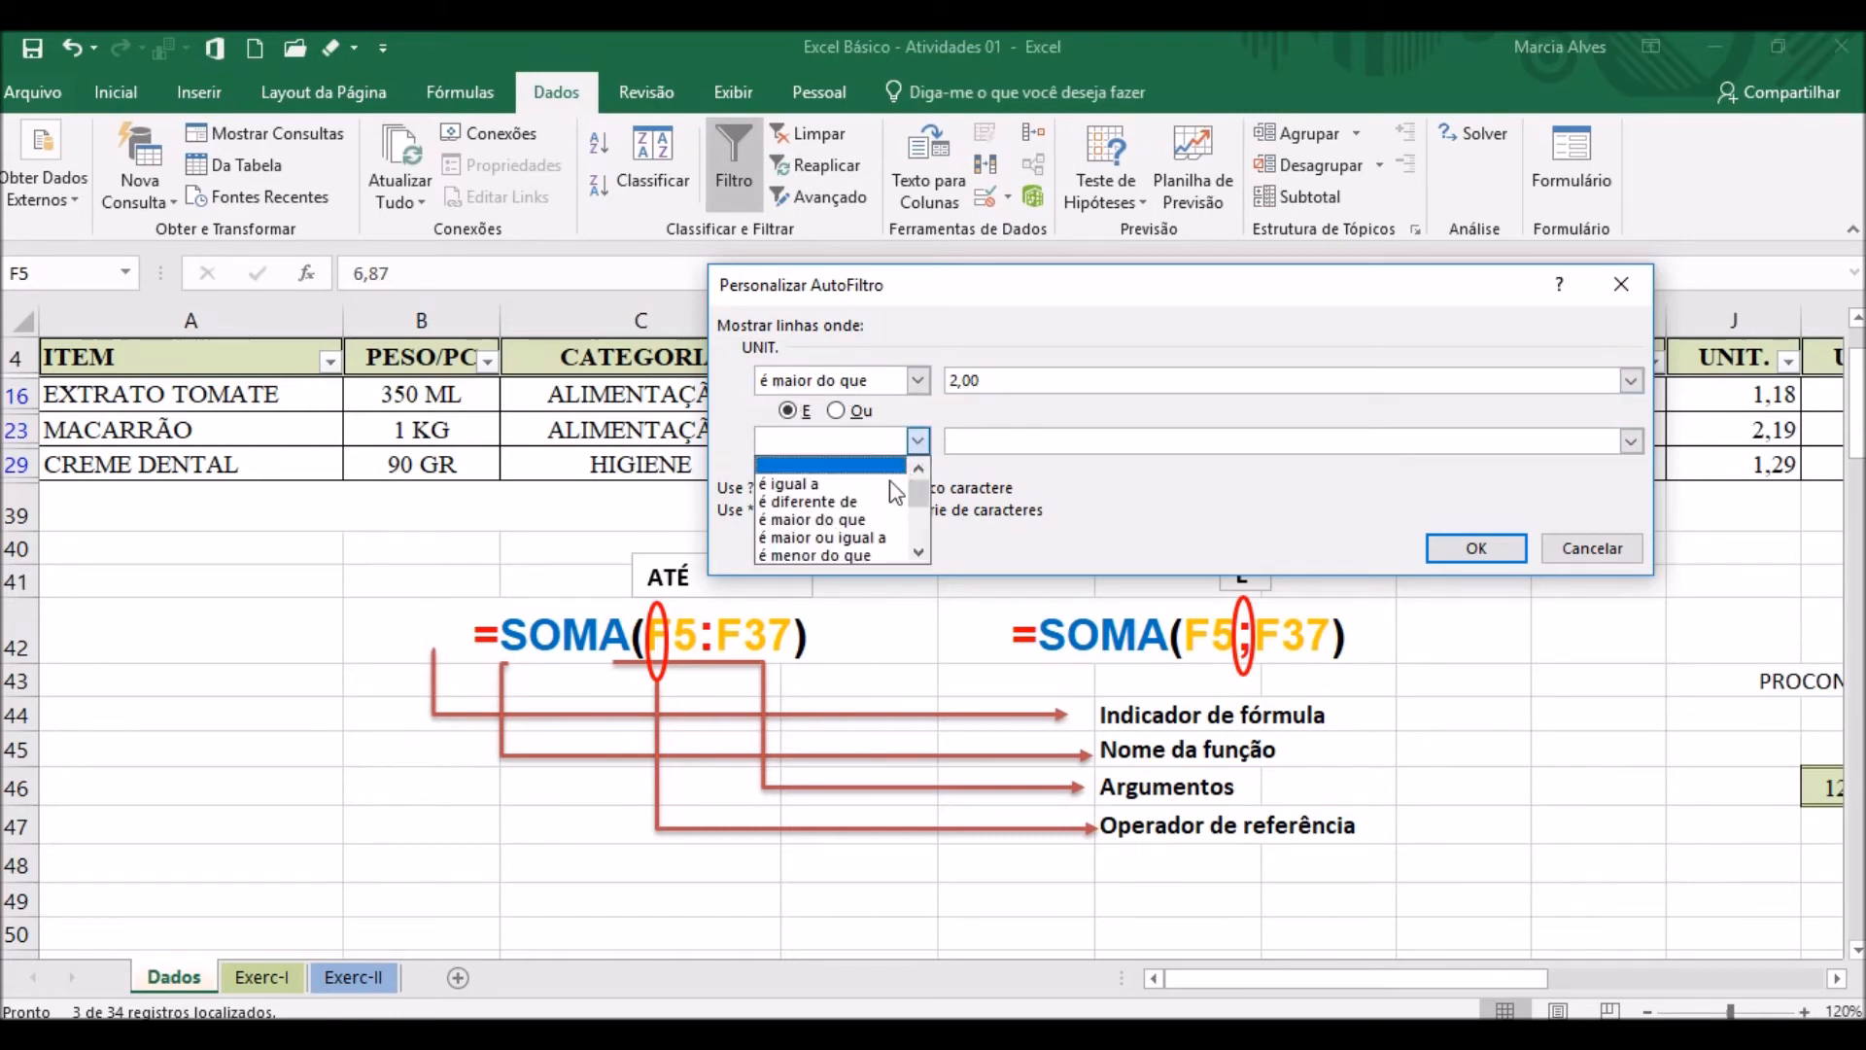
left_click(923, 552)
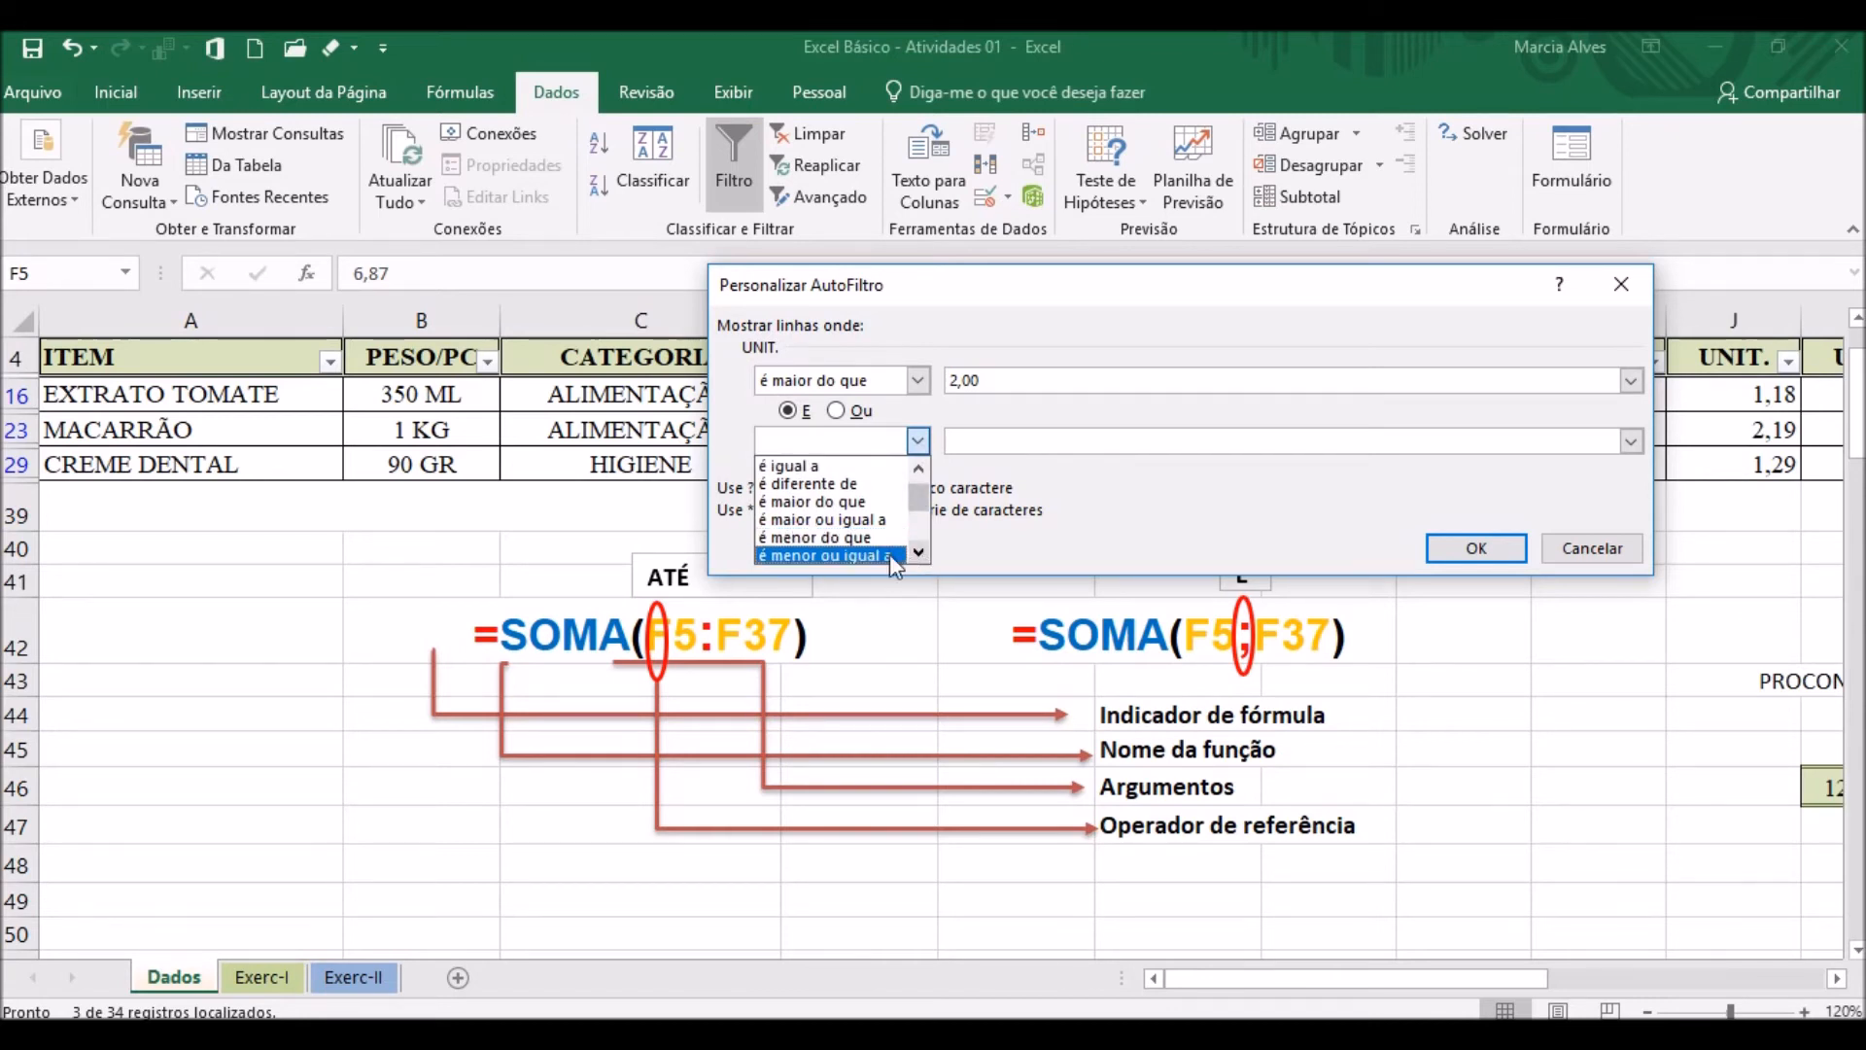
left_click(878, 557)
left_click(982, 438)
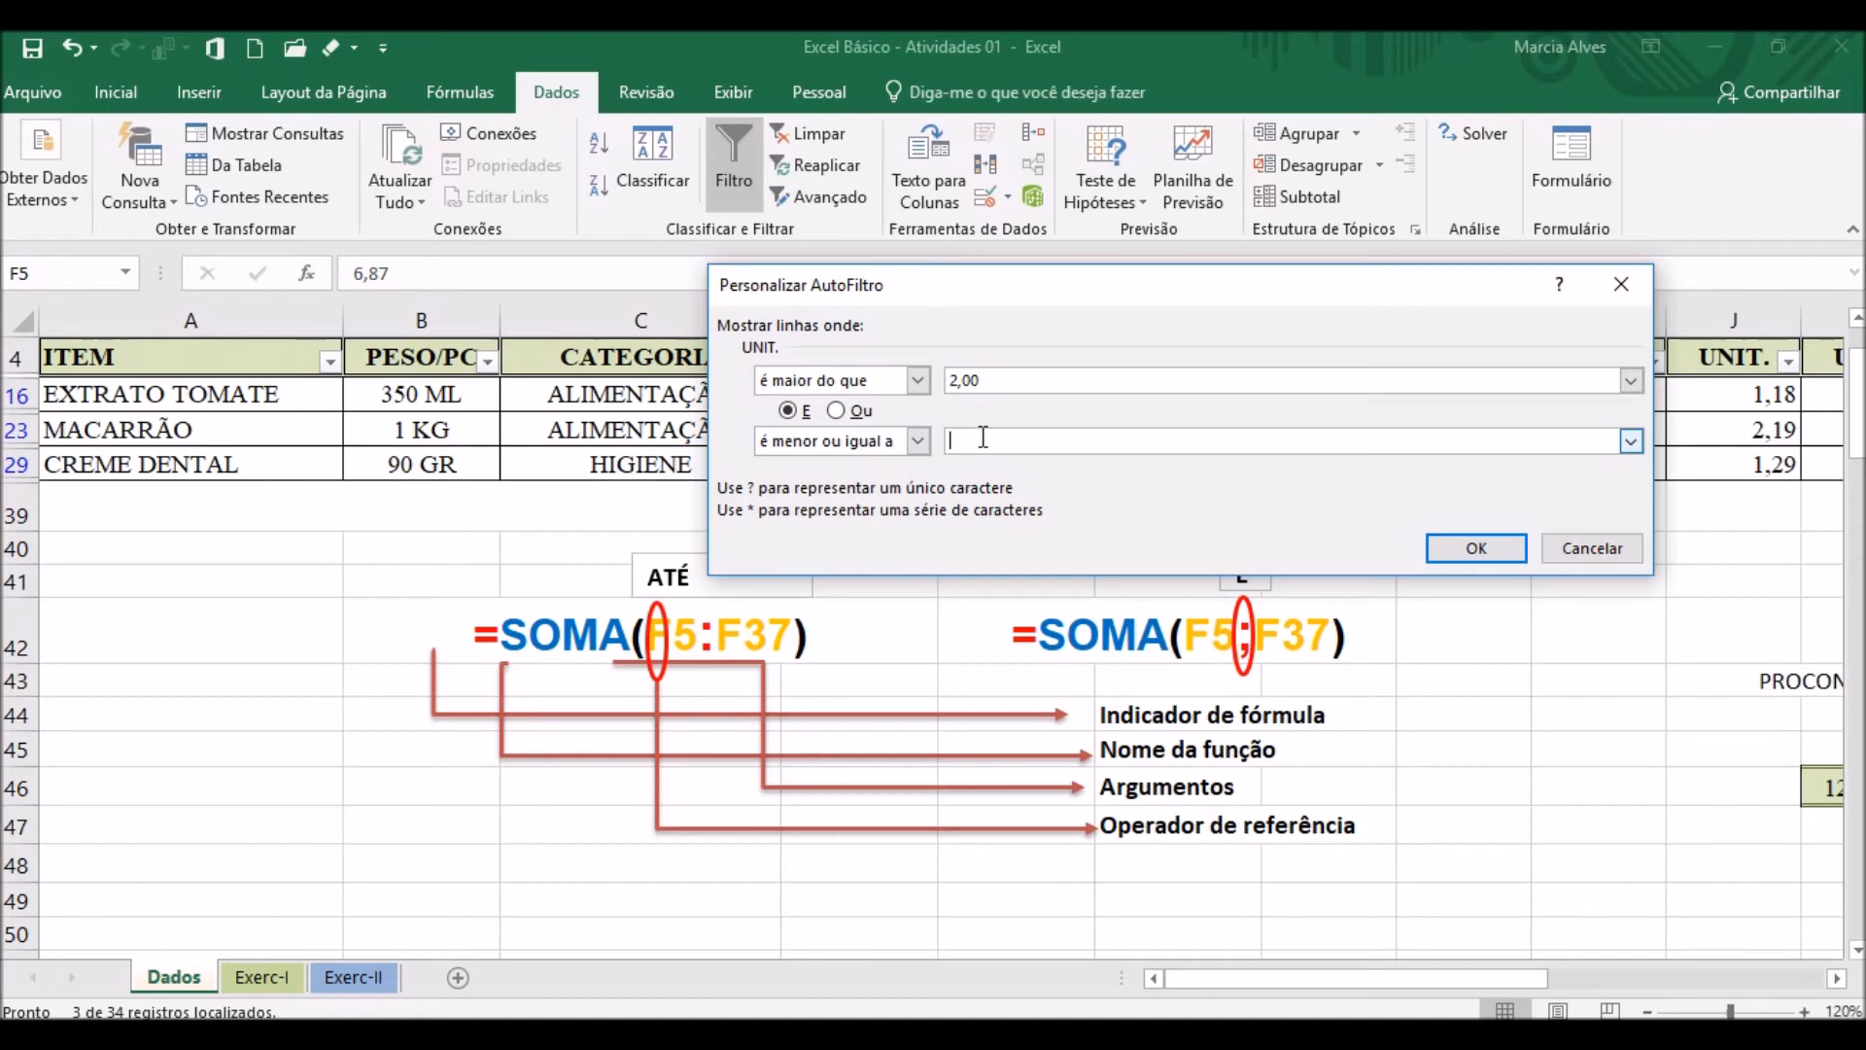
type("3,00")
left_click(1475, 548)
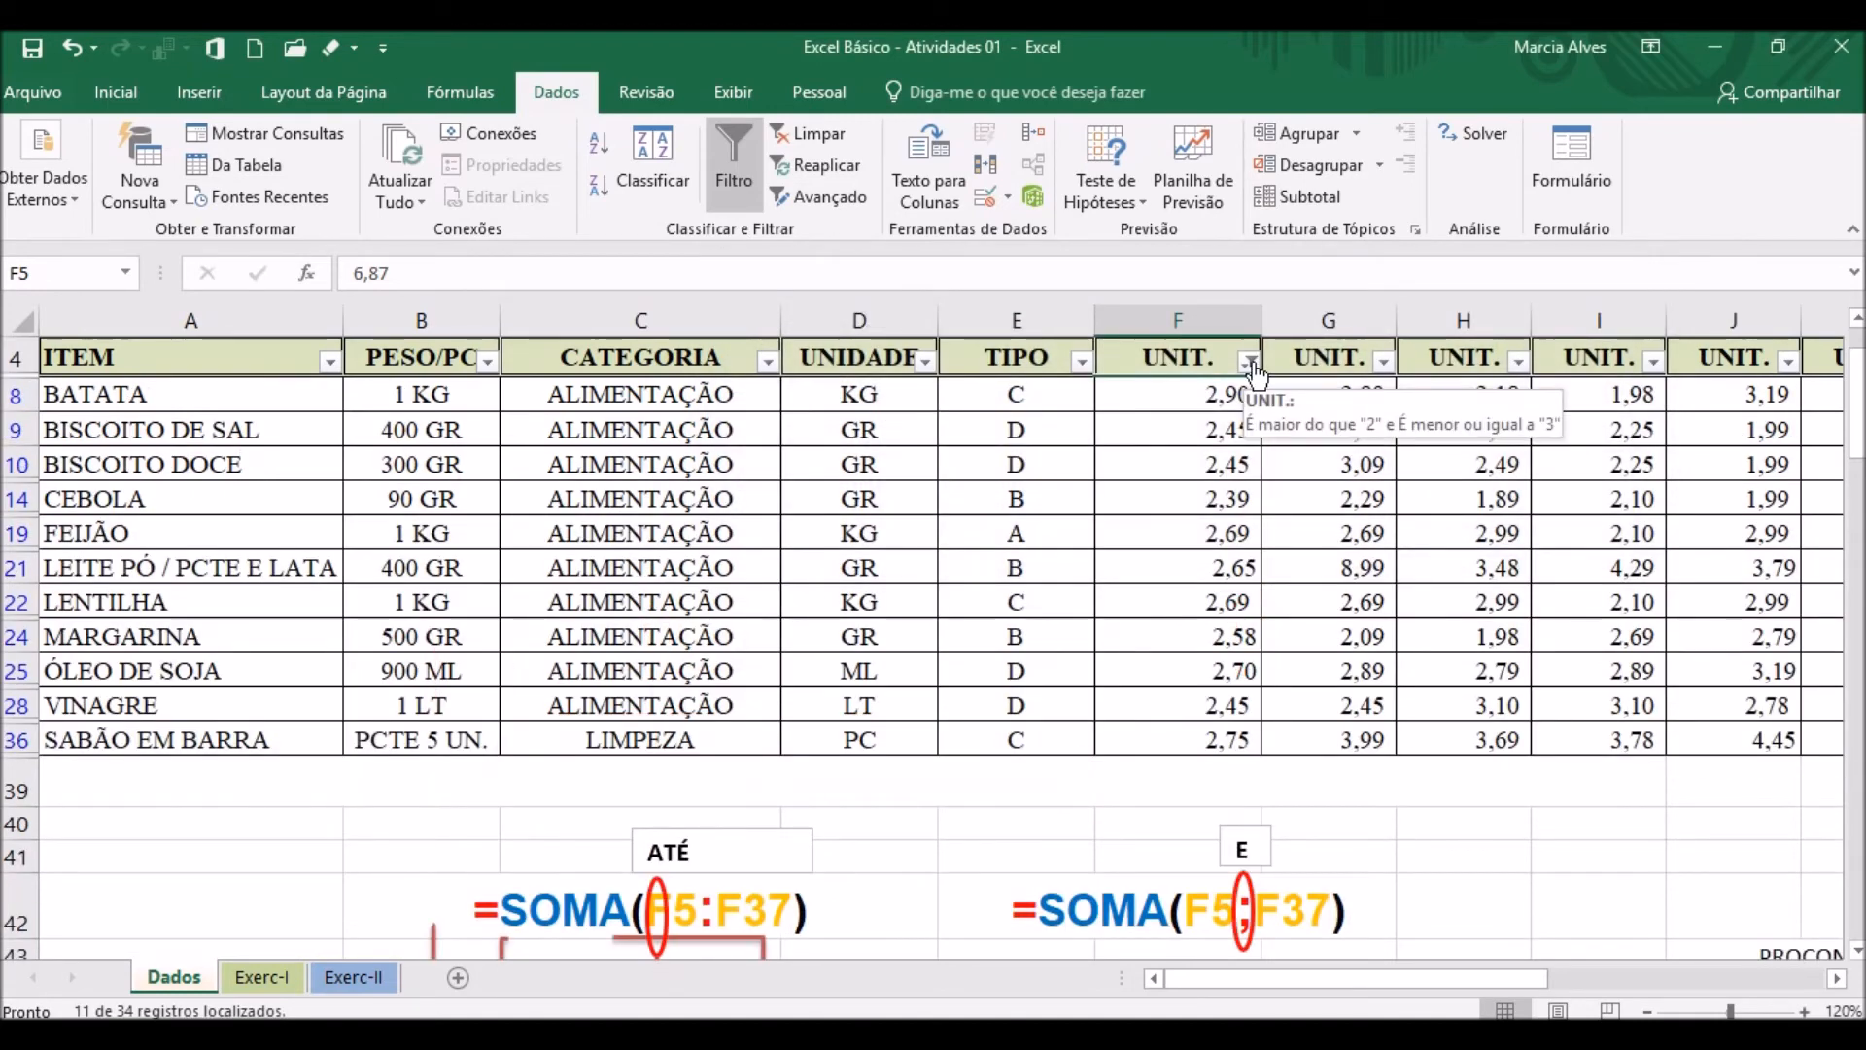
left_click_drag(1228, 398, 1224, 728)
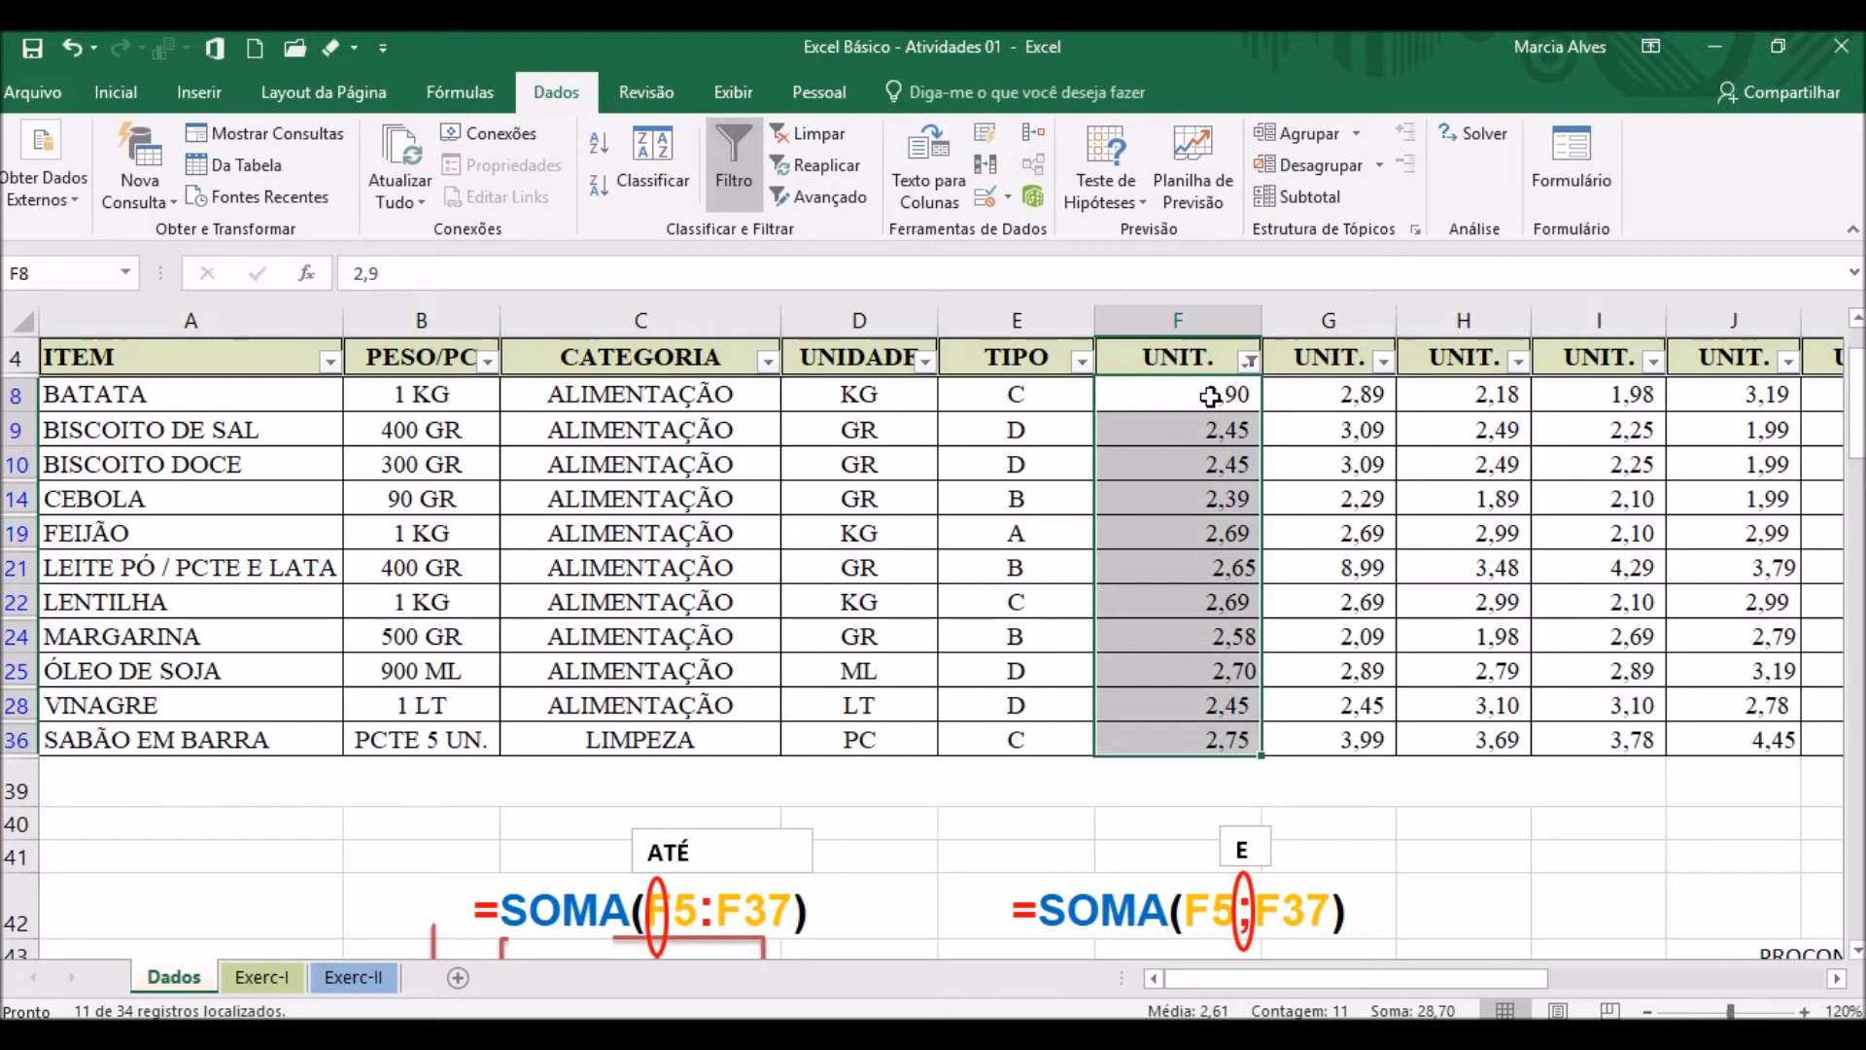
left_click_drag(1193, 383, 1181, 740)
left_click_drag(1166, 389, 1178, 753)
Filter the CATEGORIA column to show only ALIMENTAÇÃO, and check the filtered categories and unit prices.
left_click(768, 361)
left_click(551, 632)
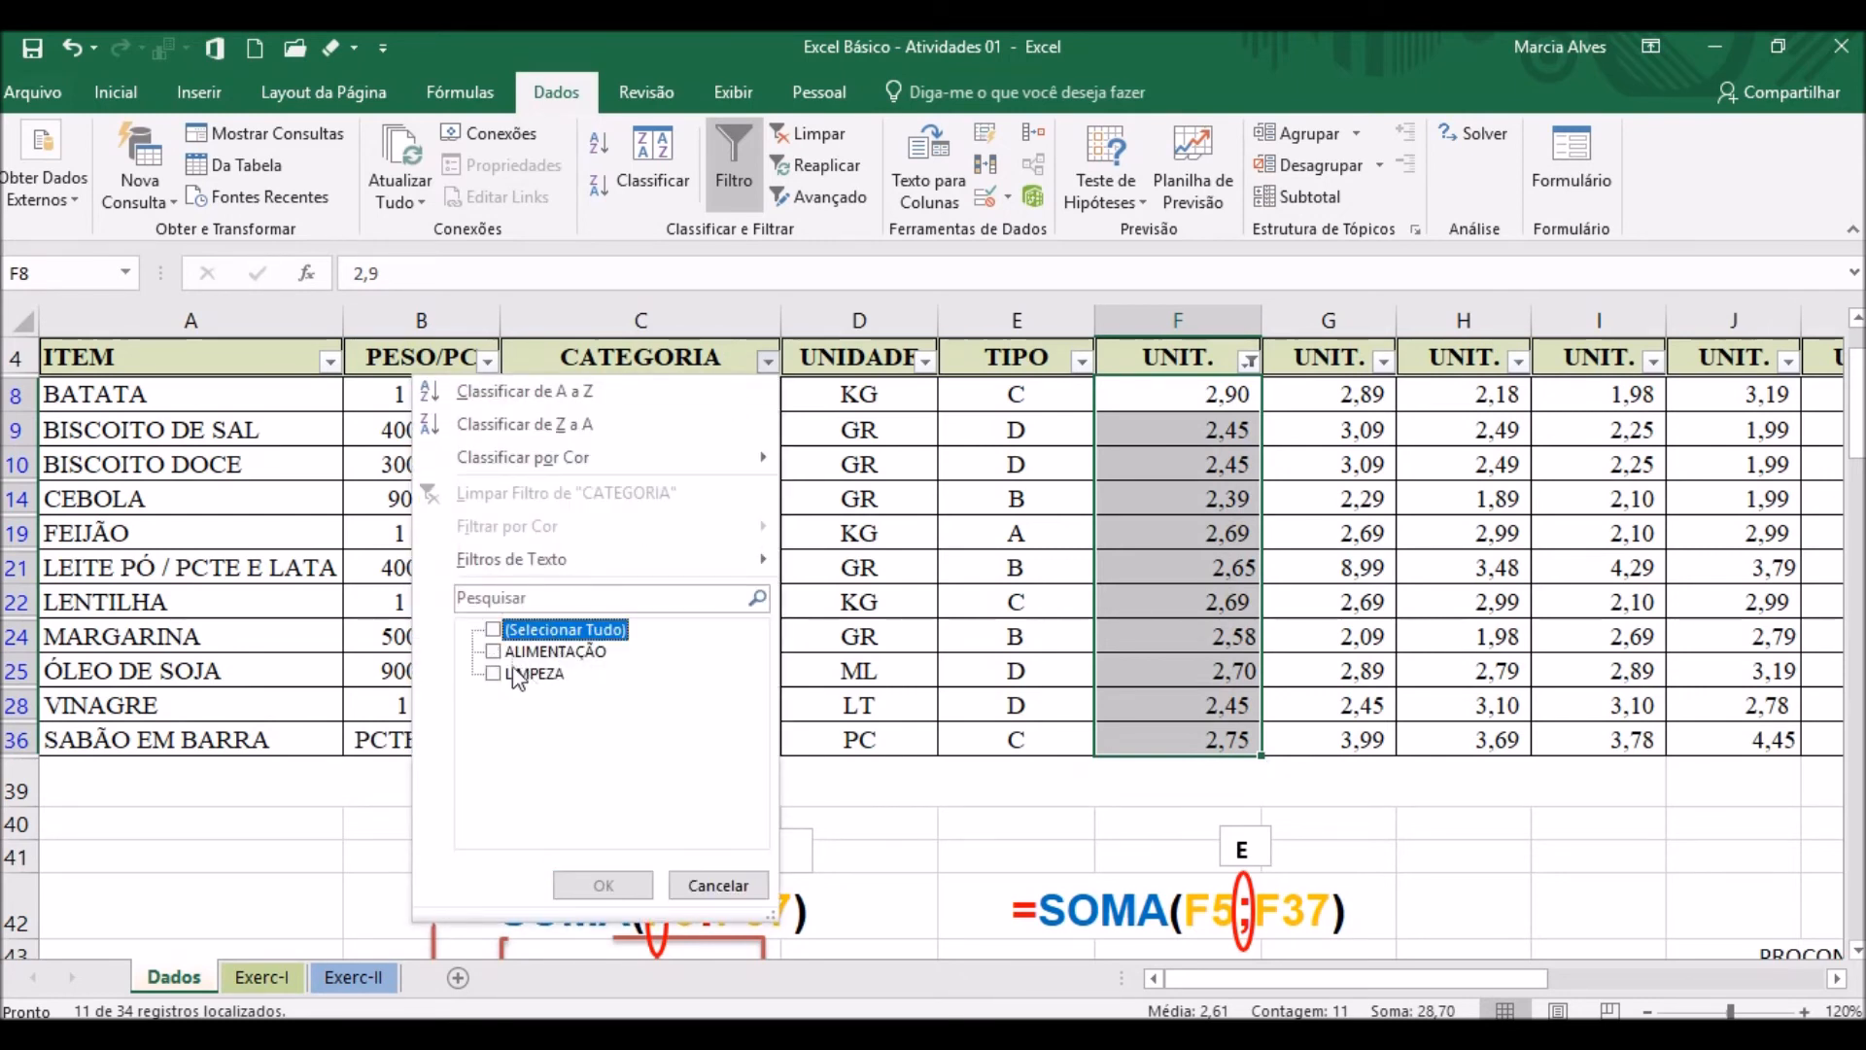
left_click(506, 652)
left_click(603, 885)
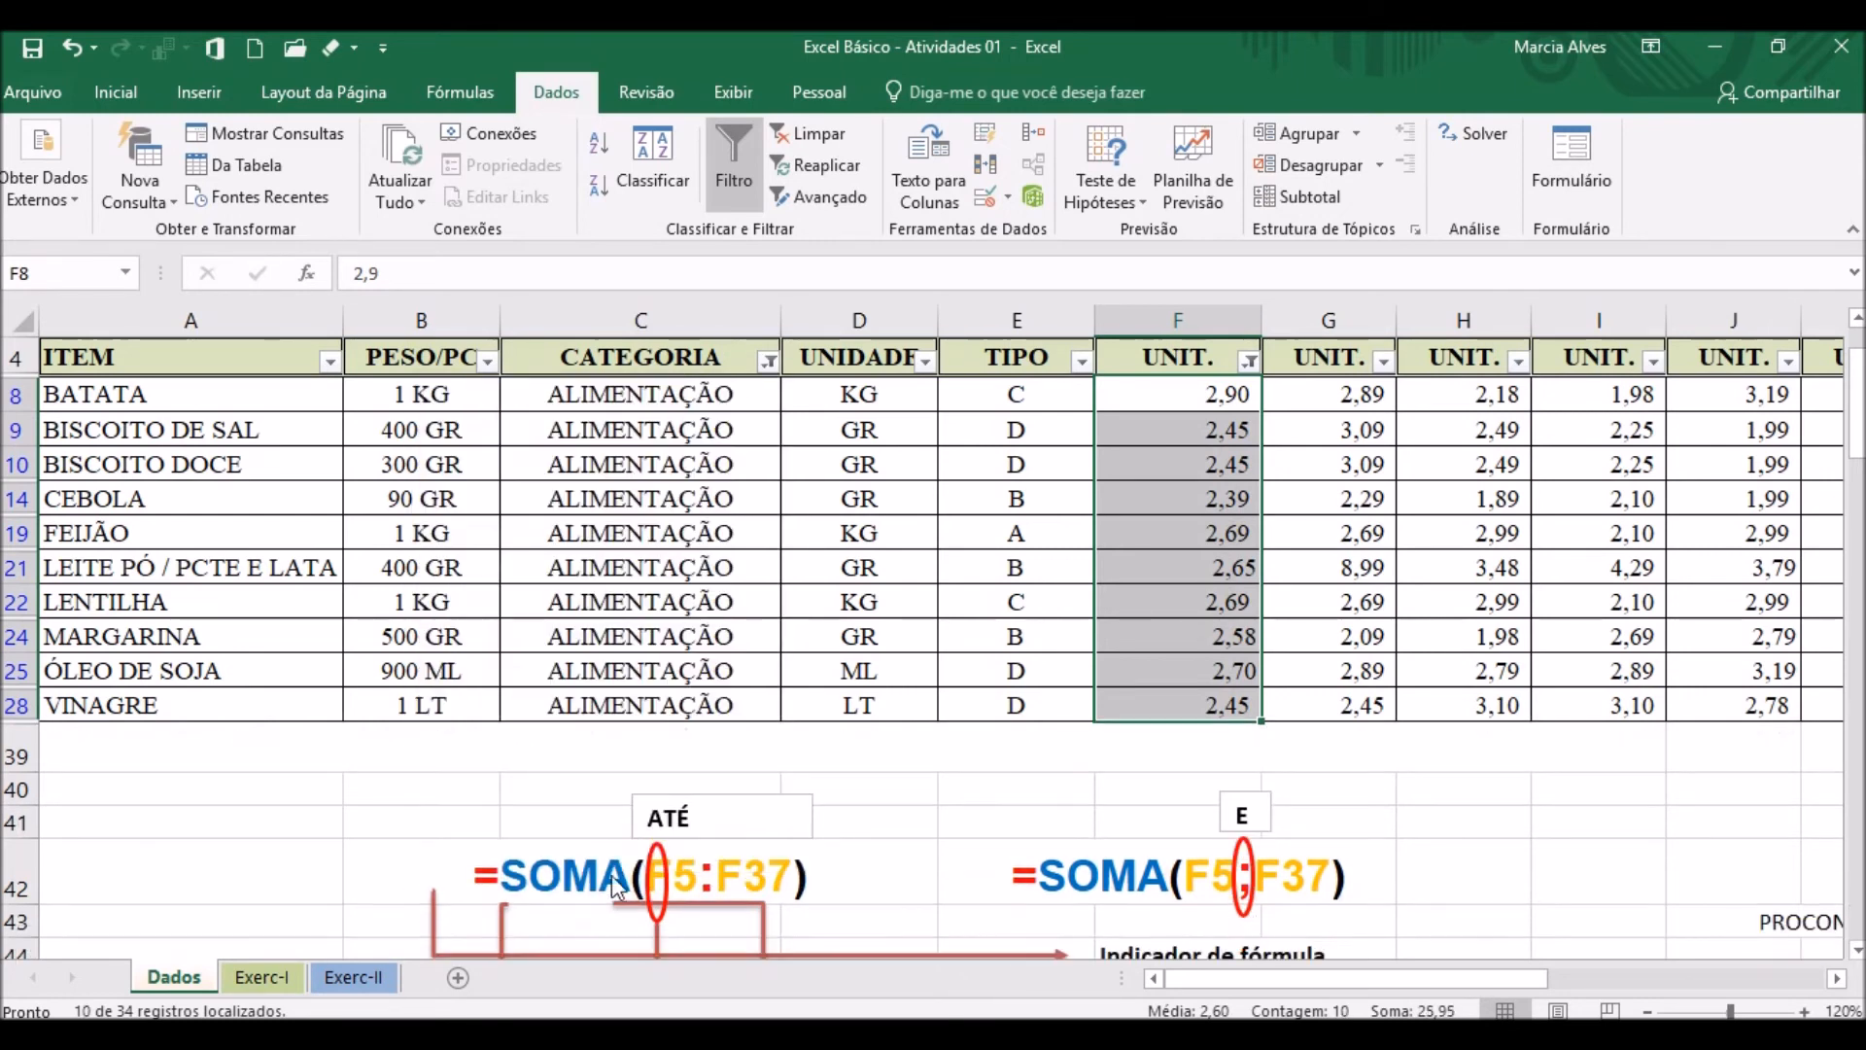
left_click_drag(703, 391, 702, 692)
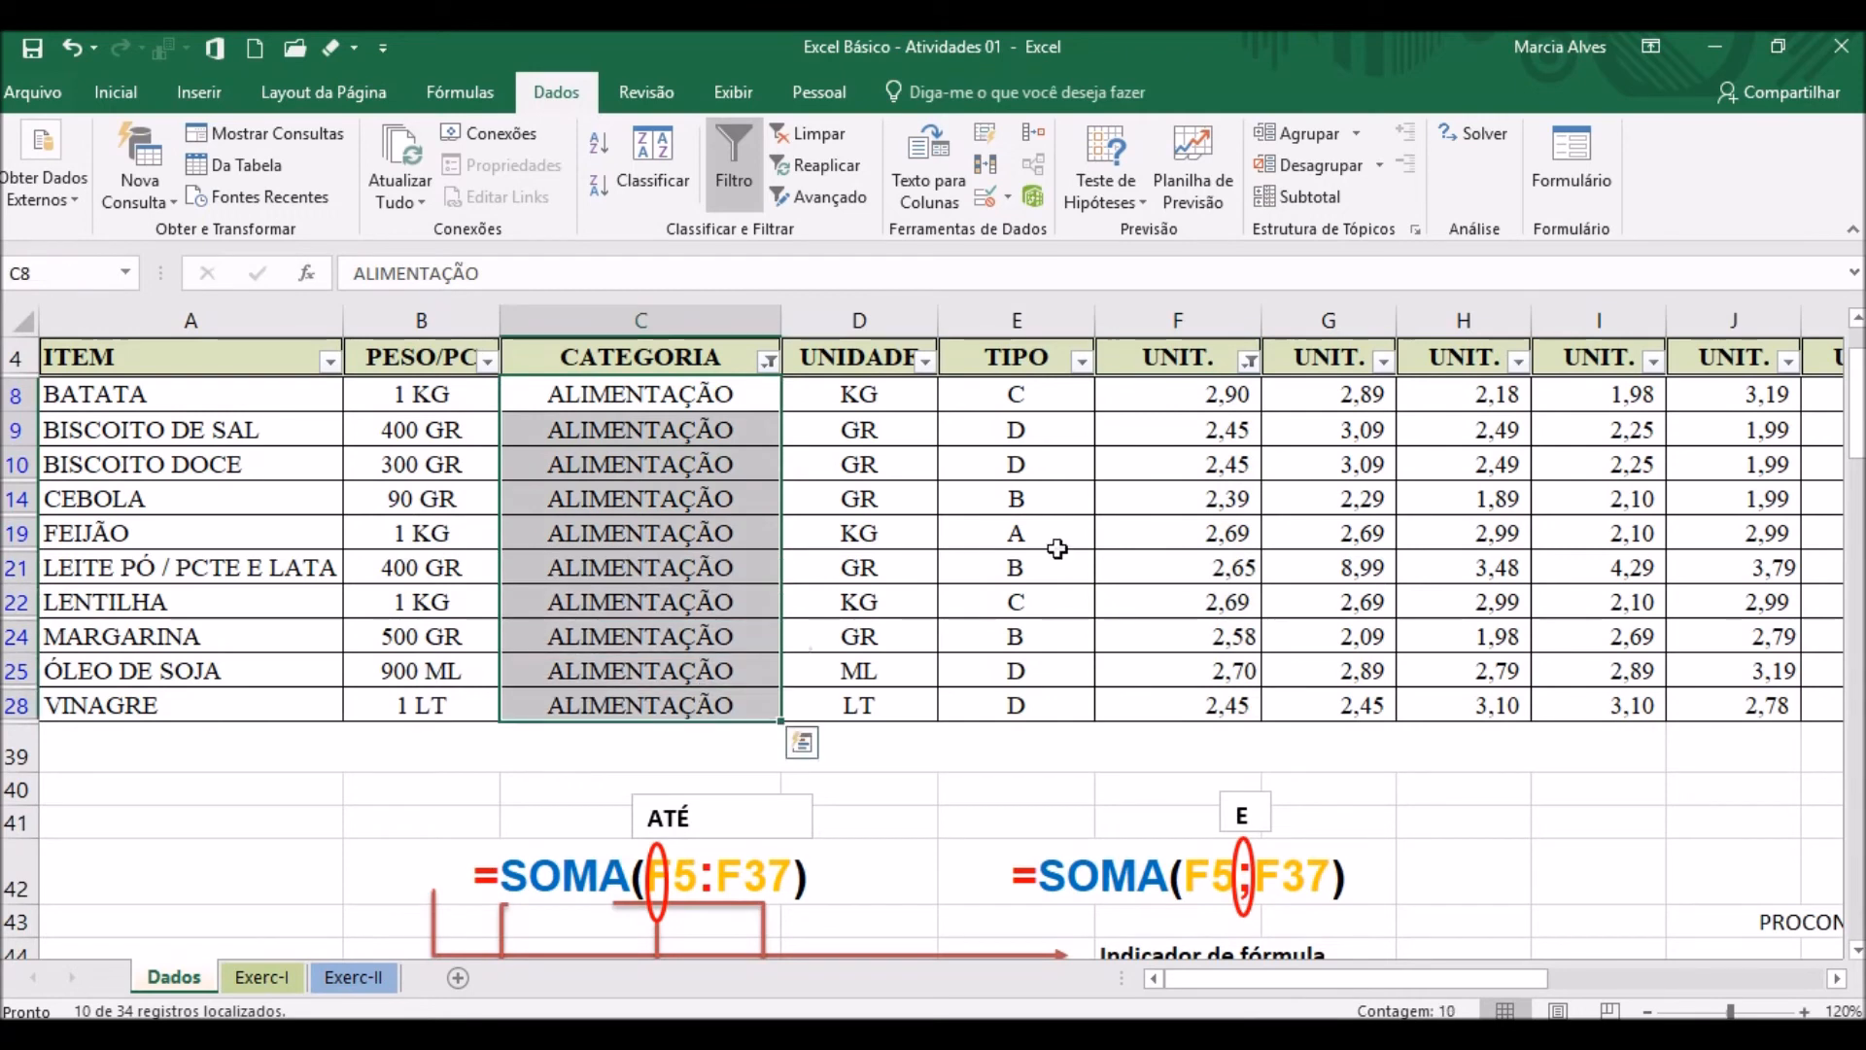
left_click_drag(1179, 394, 1185, 701)
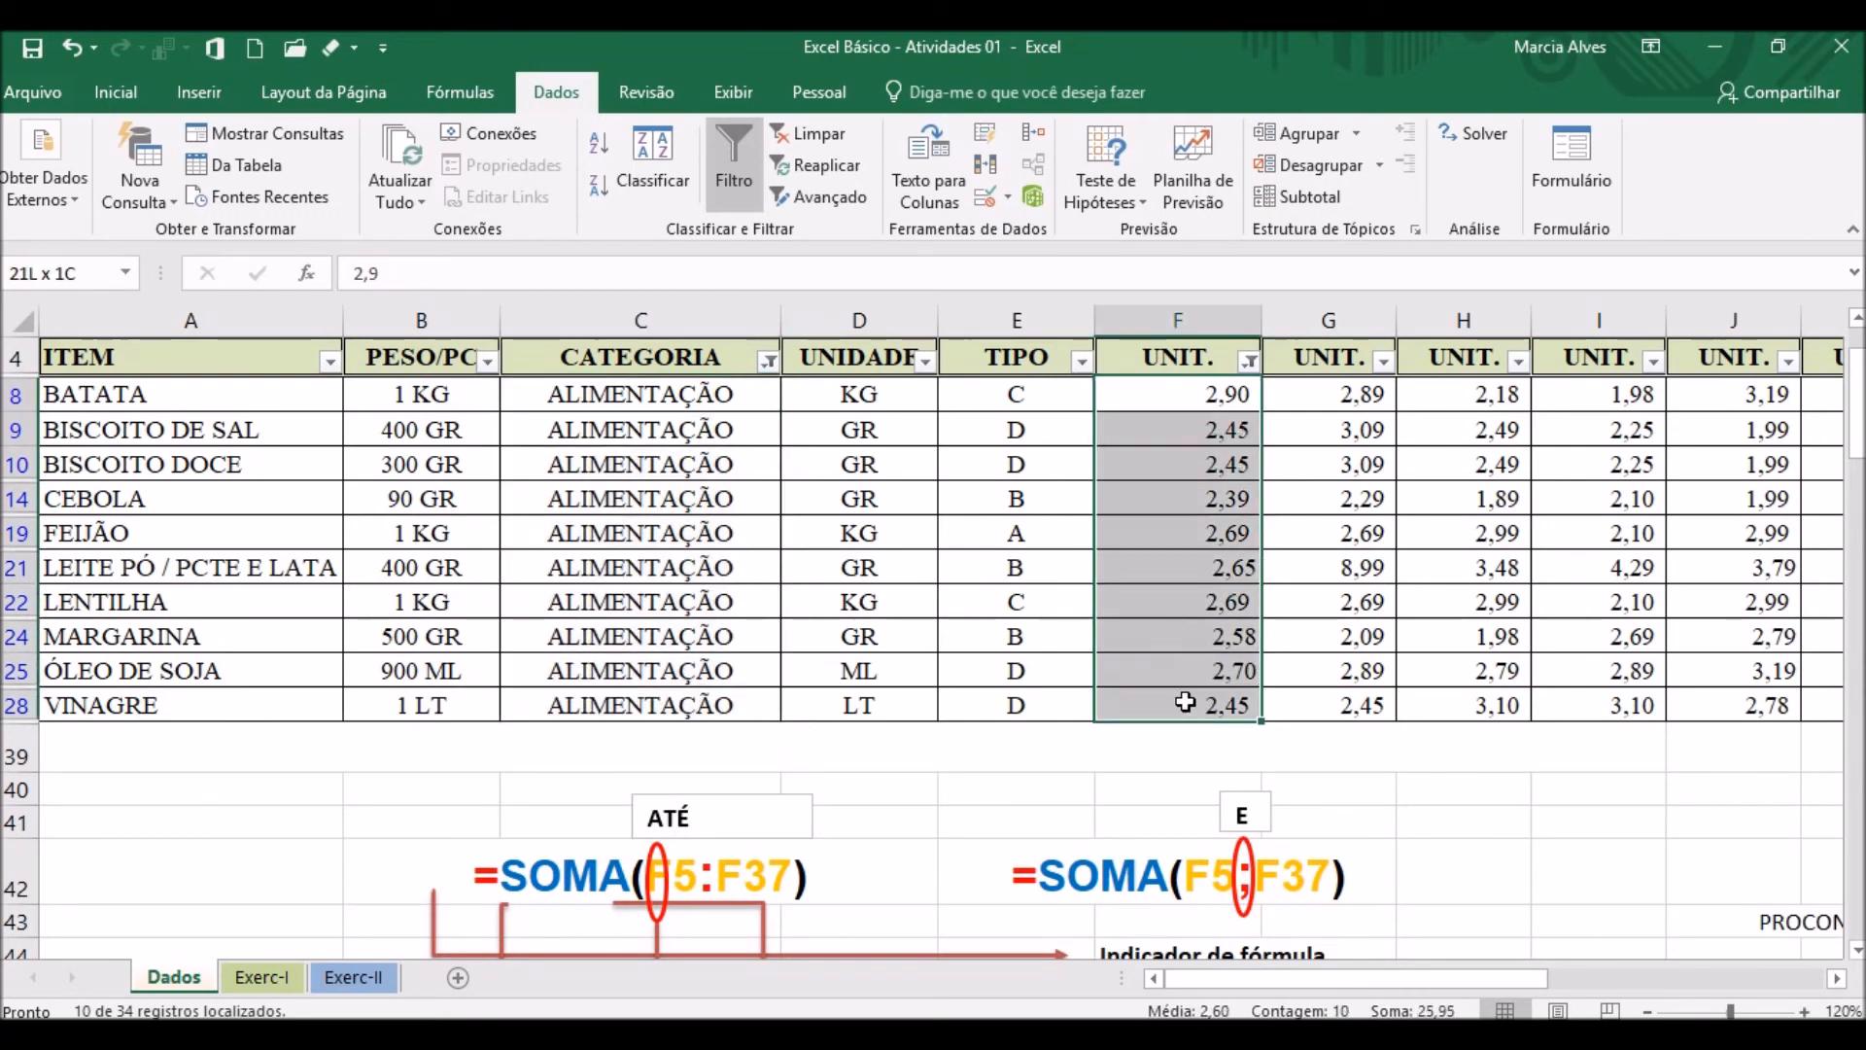
Change the CATEGORIA filter to show only LIMPEZA, keeping the number filter on column F's unit prices.
left_click(768, 362)
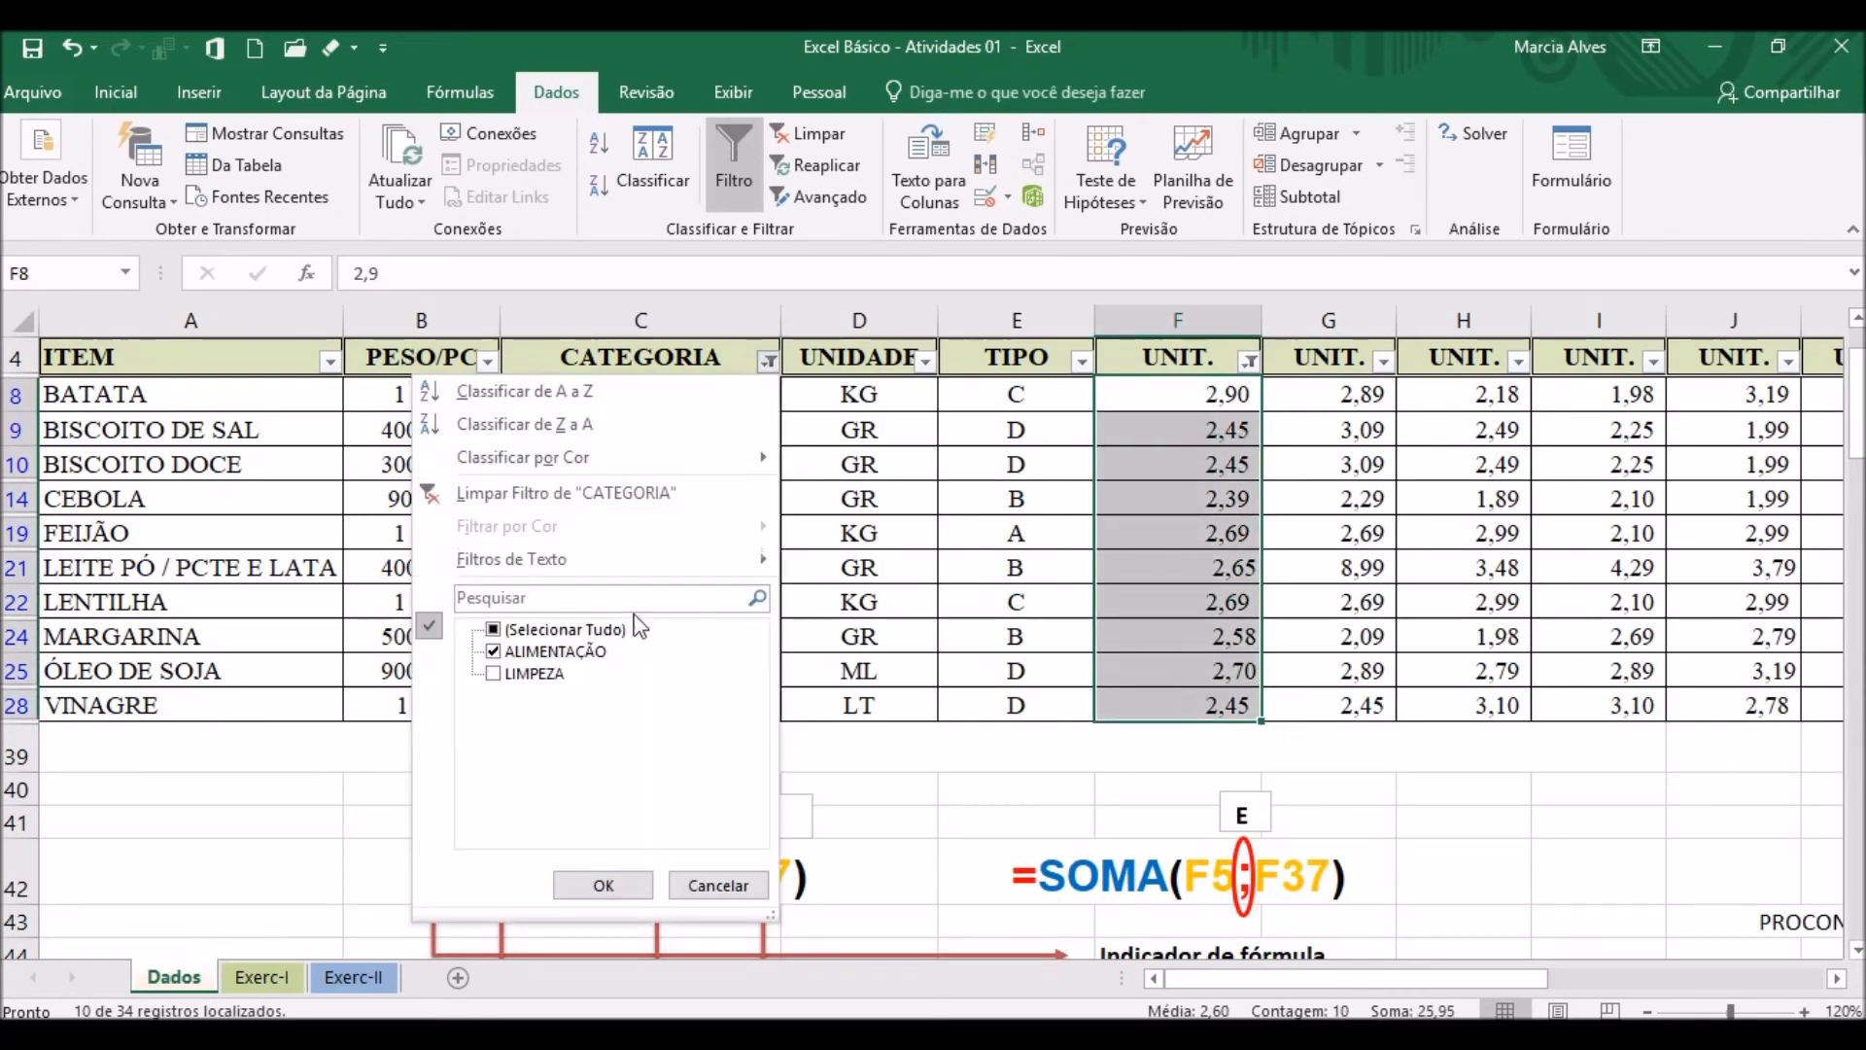
left_click(579, 631)
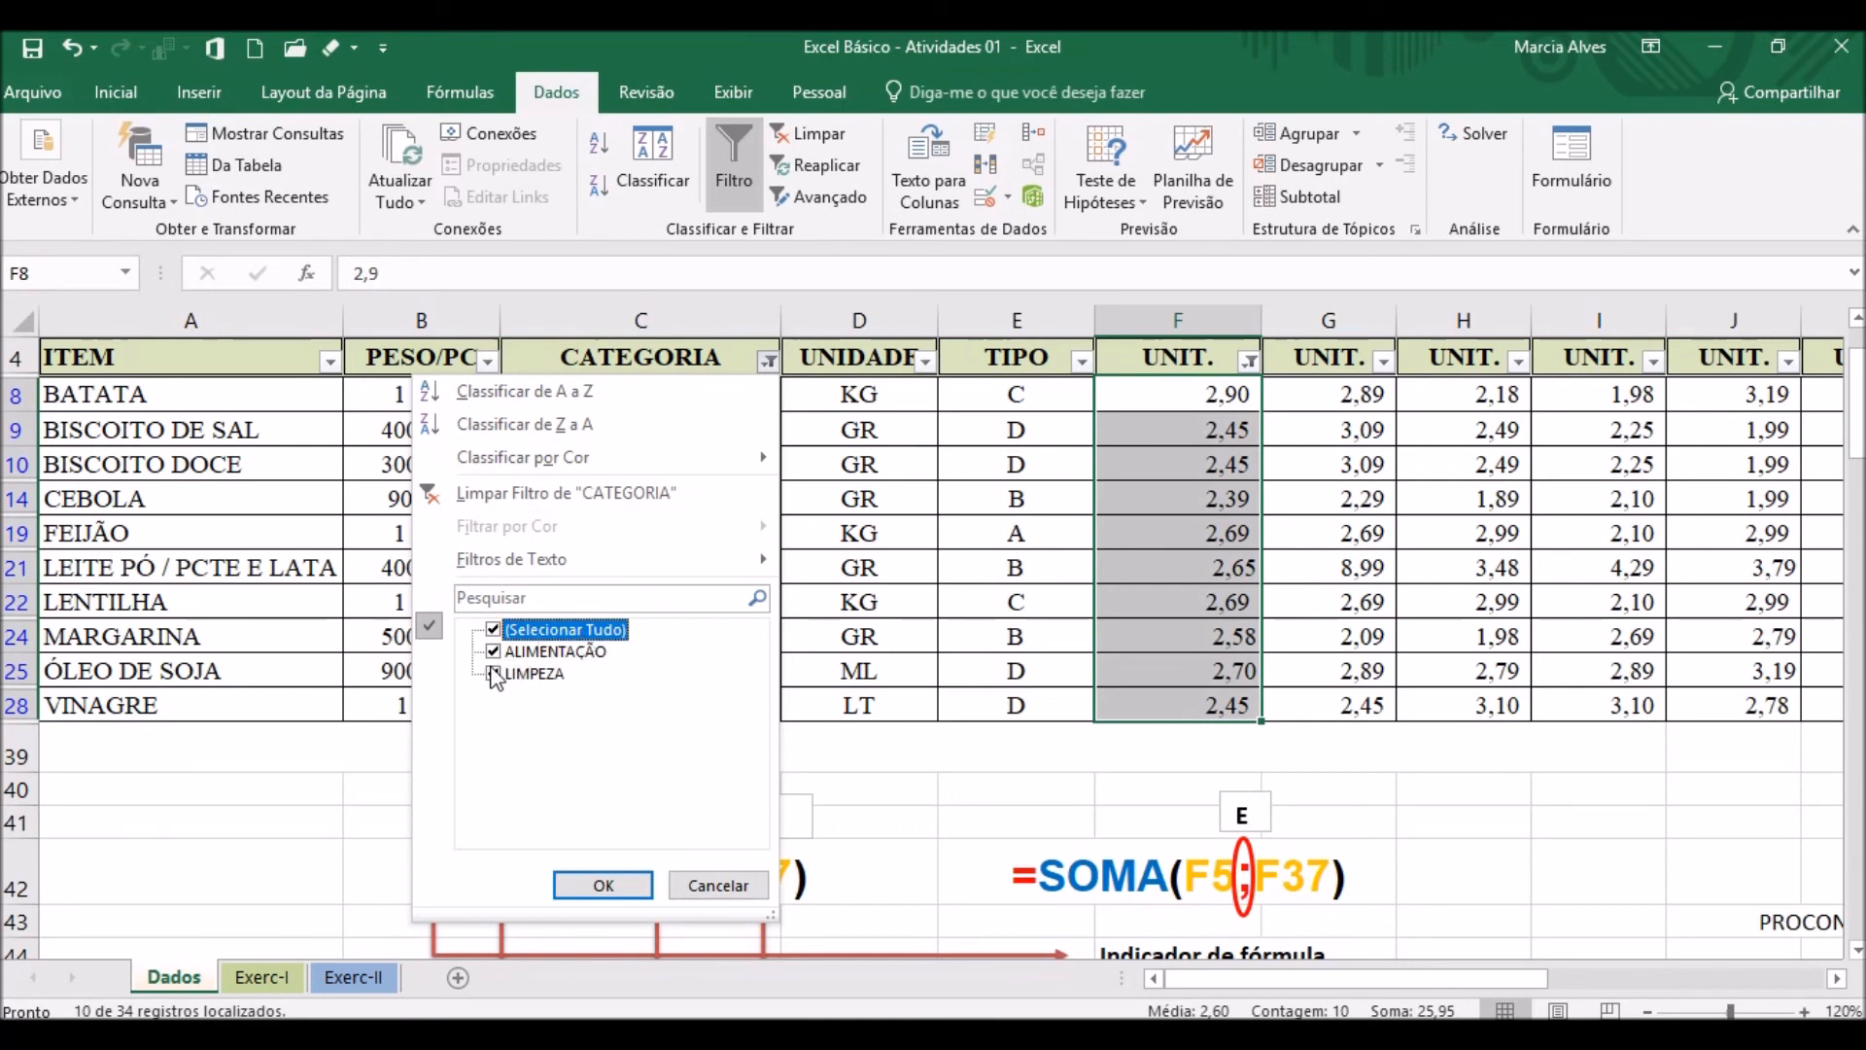
left_click(496, 630)
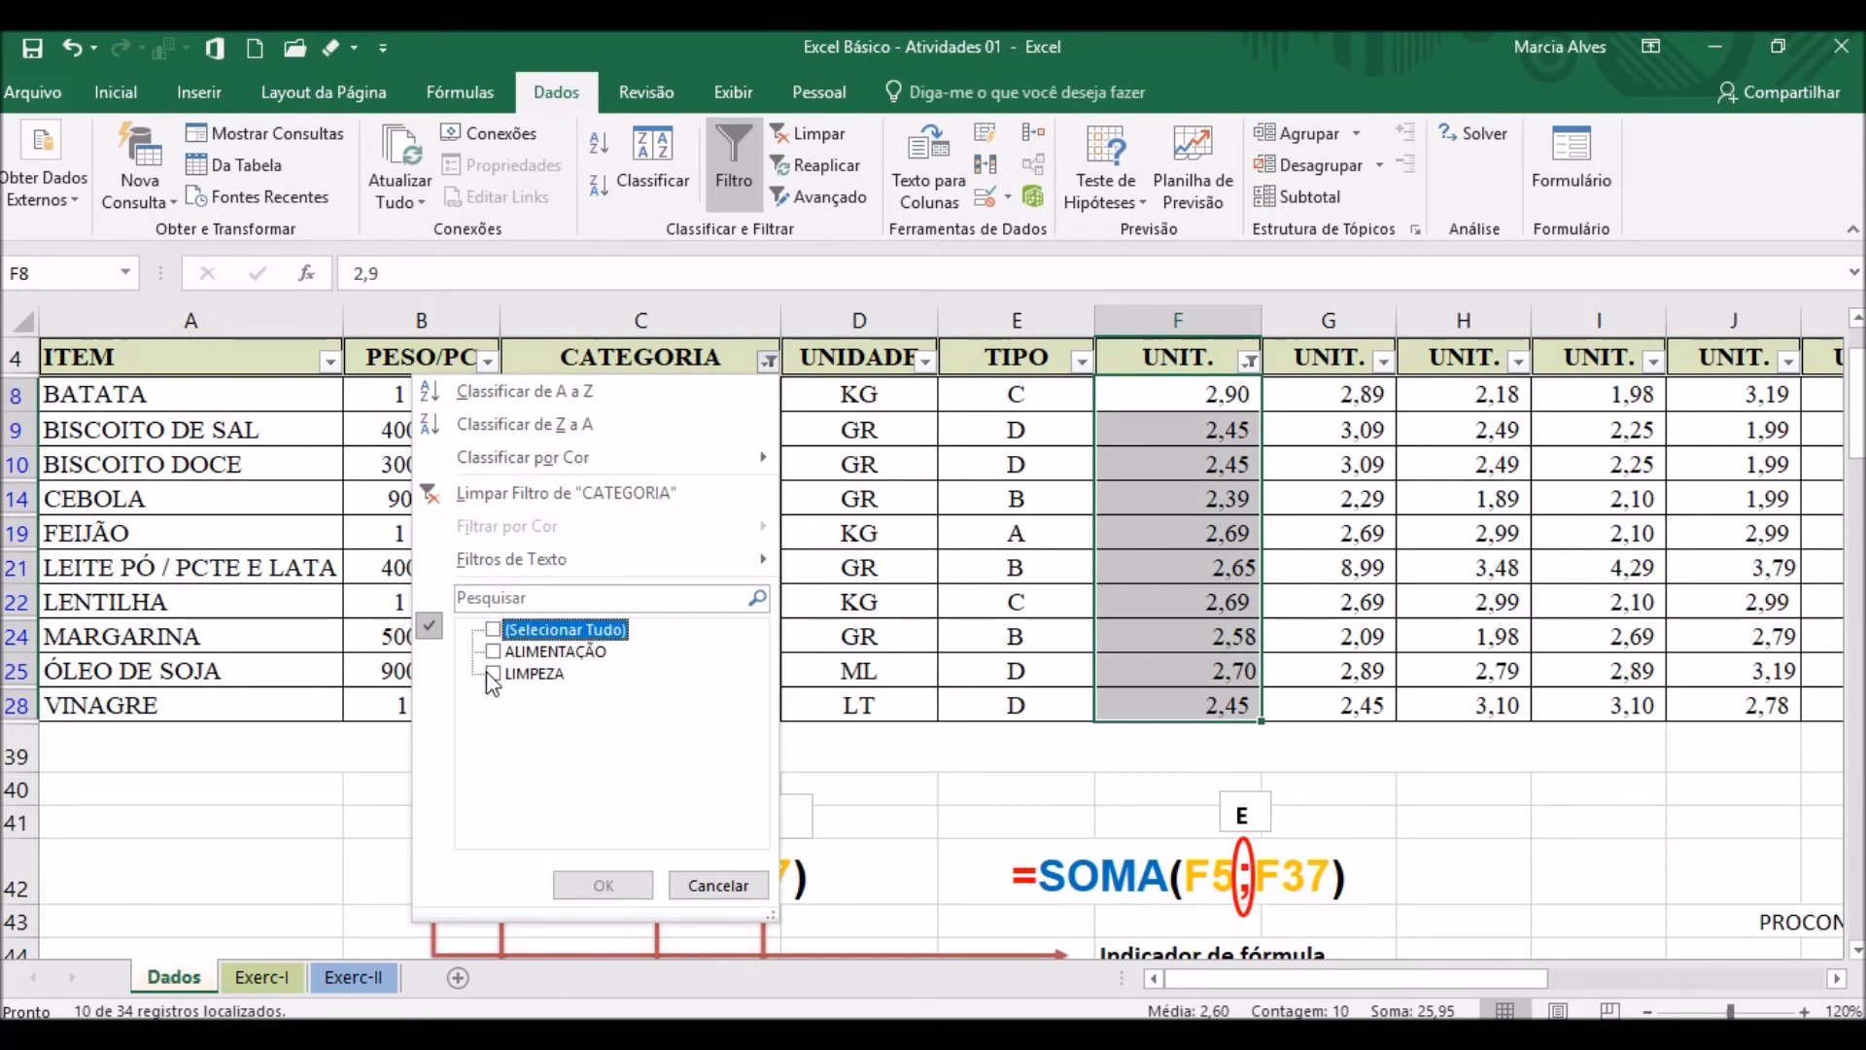
left_click(494, 673)
left_click(603, 884)
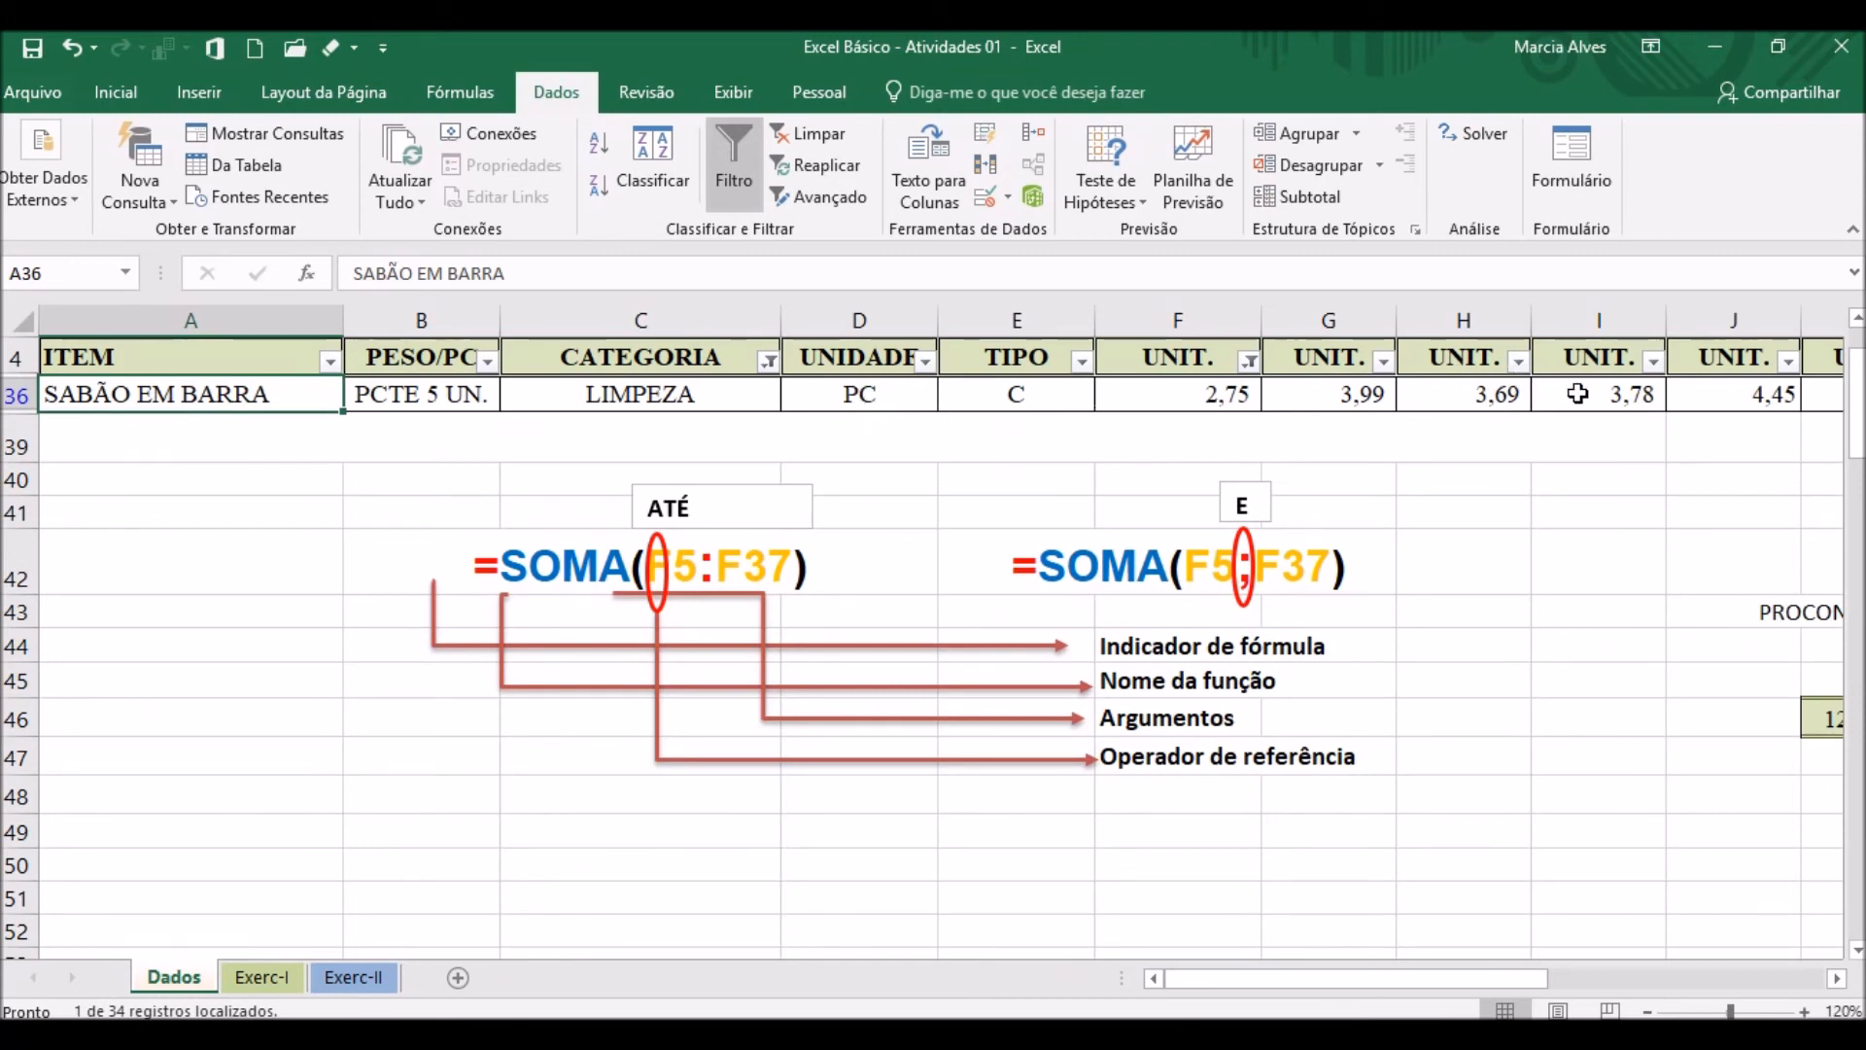
scroll(358, 369, "right", 1)
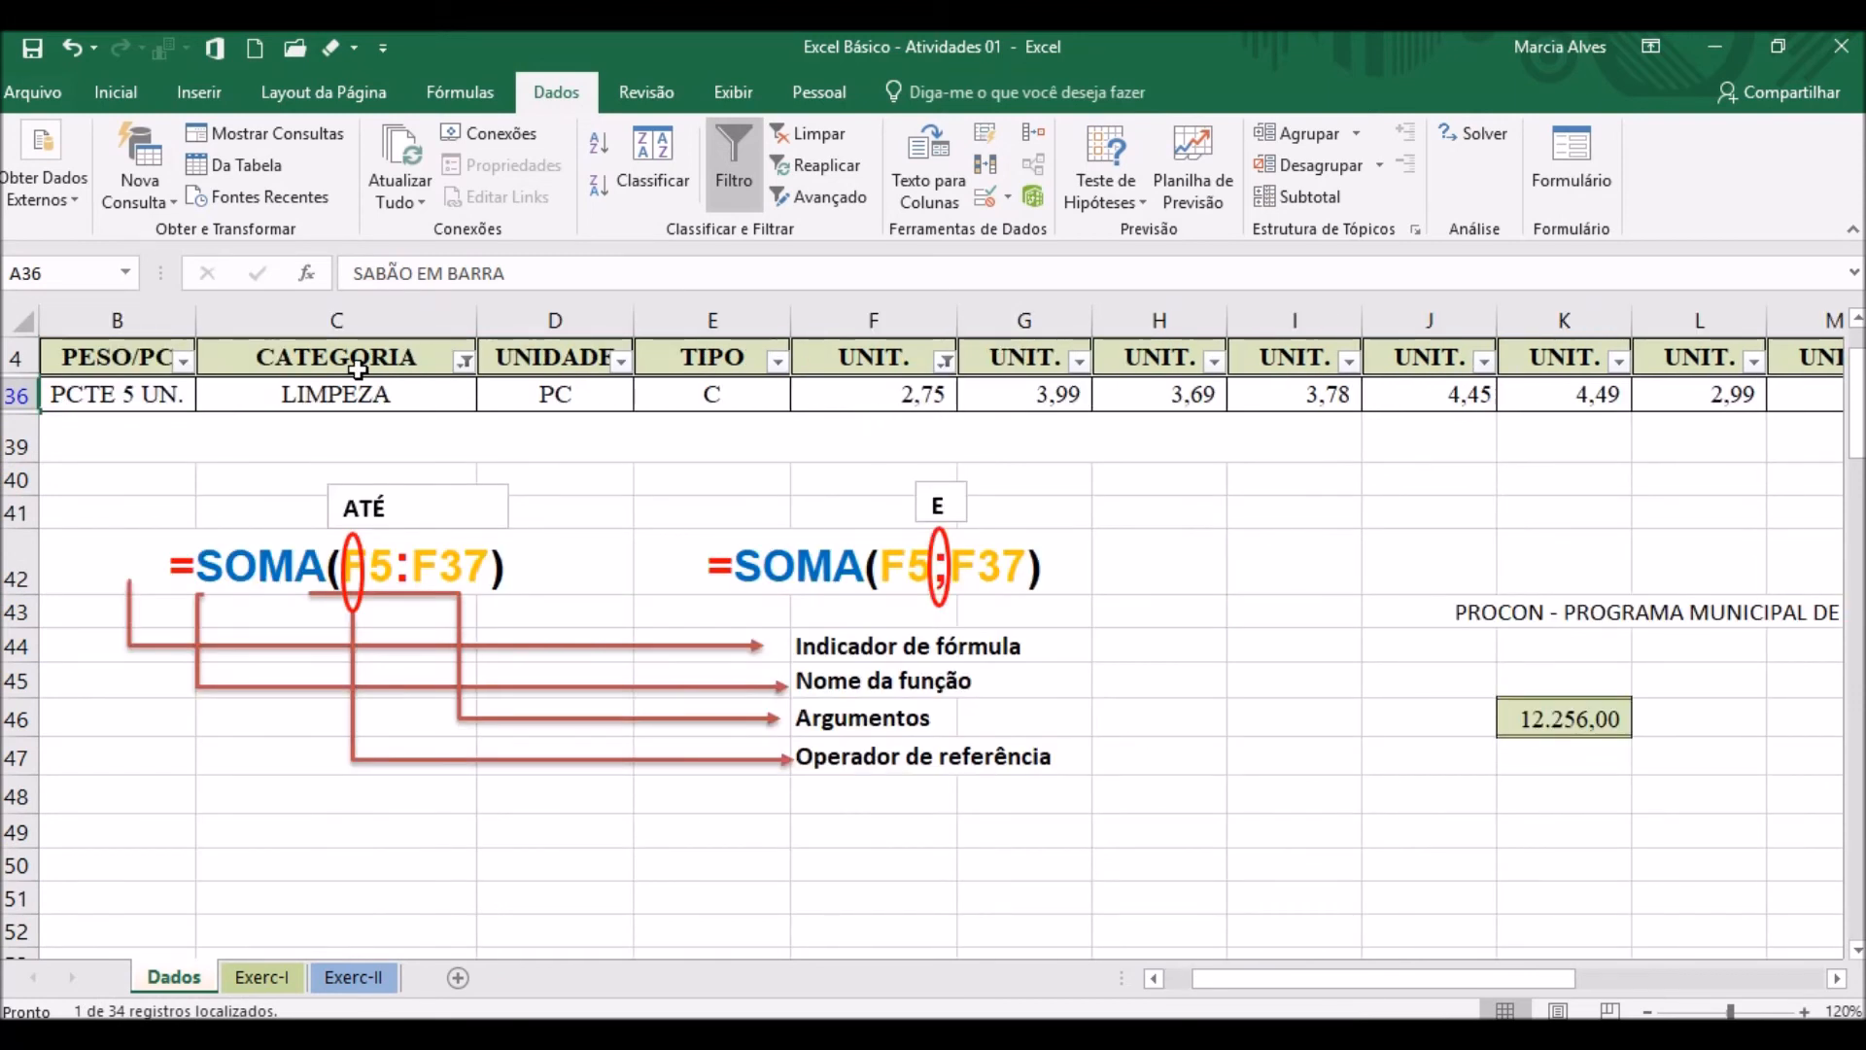
Clear all active filters and filter column G's unit prices with the Acima da Média number filter.
left_click(819, 133)
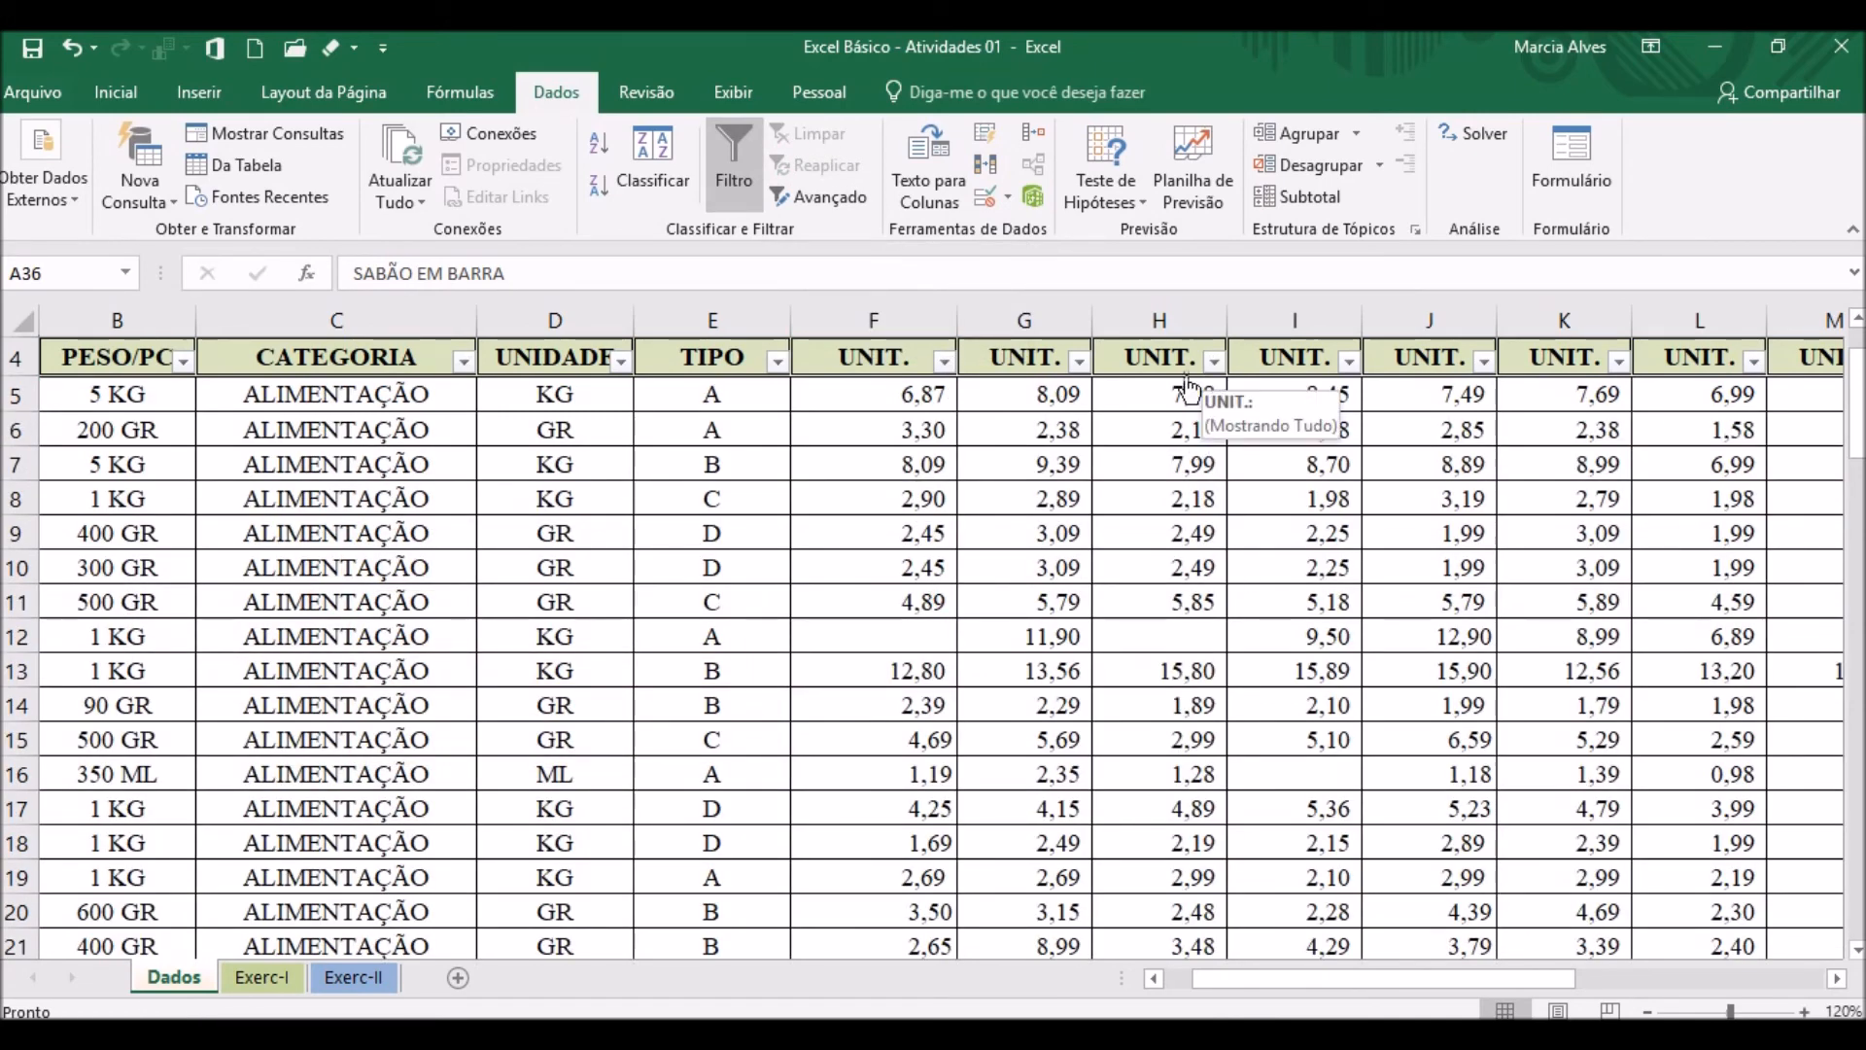
left_click(1080, 362)
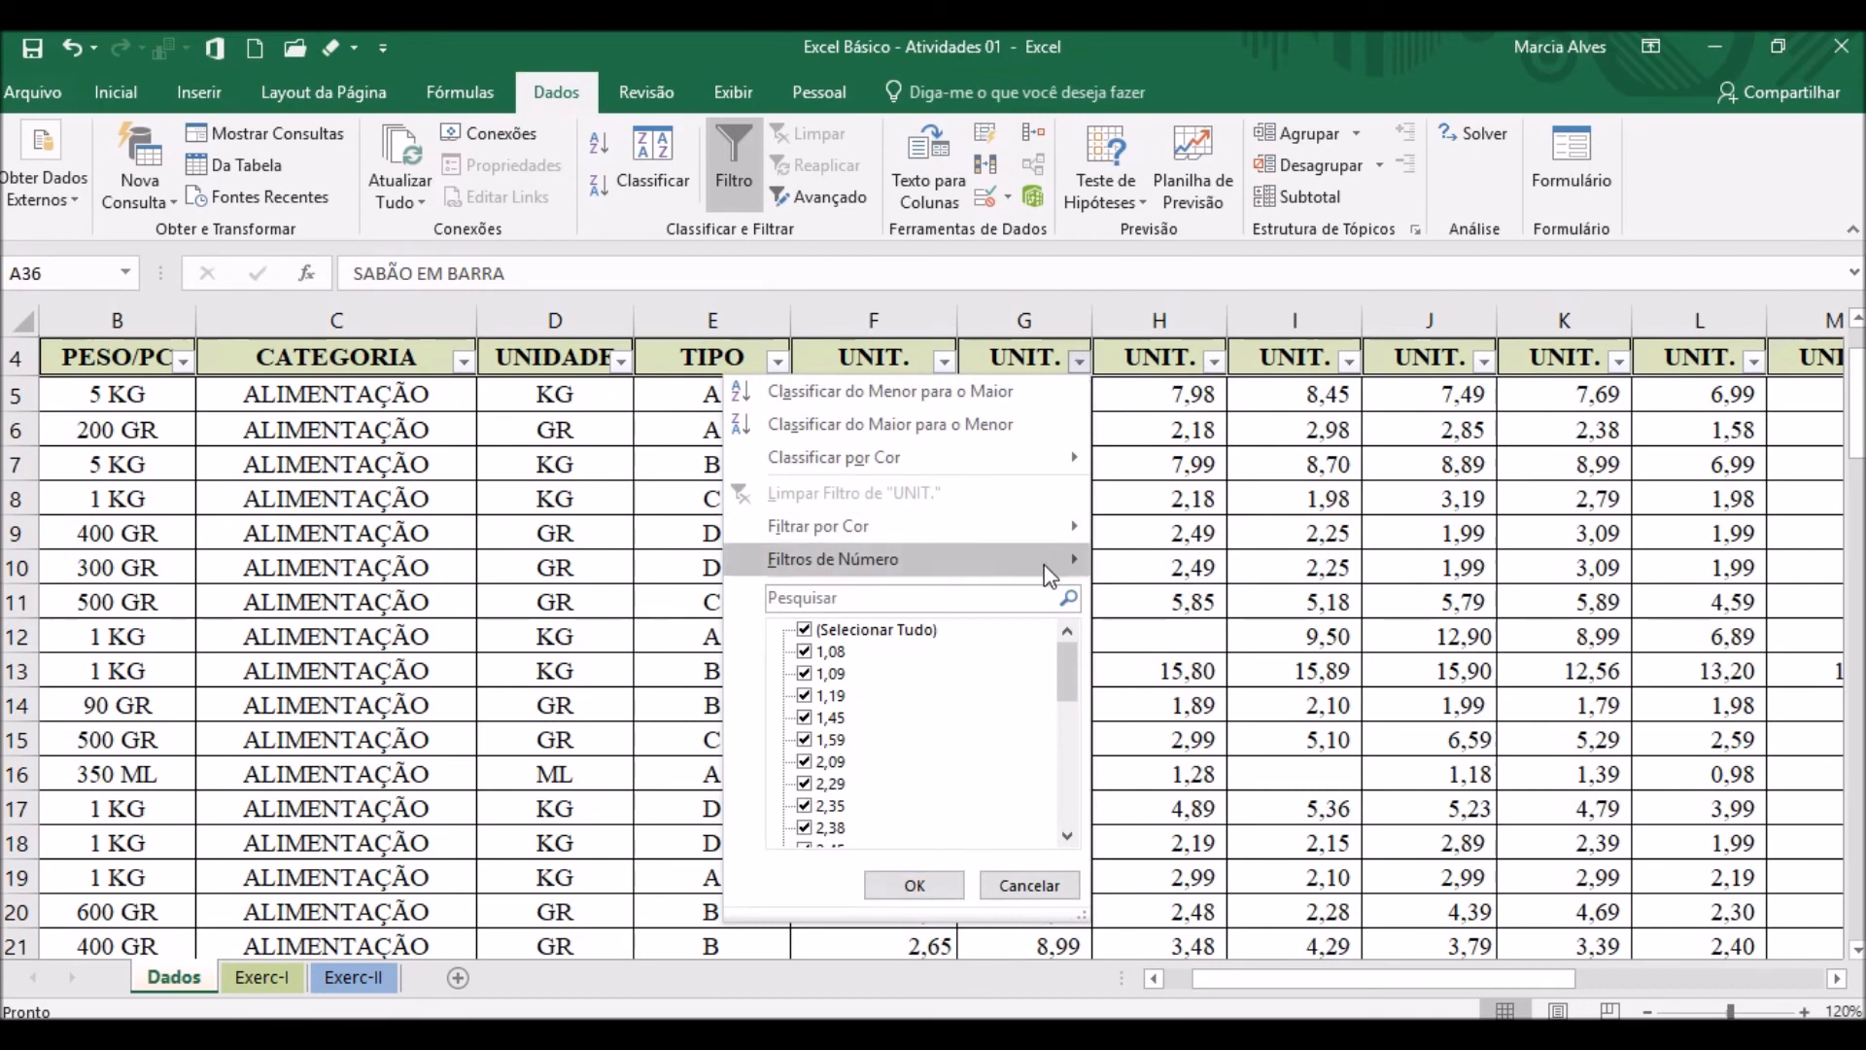
mouse_move(926, 572)
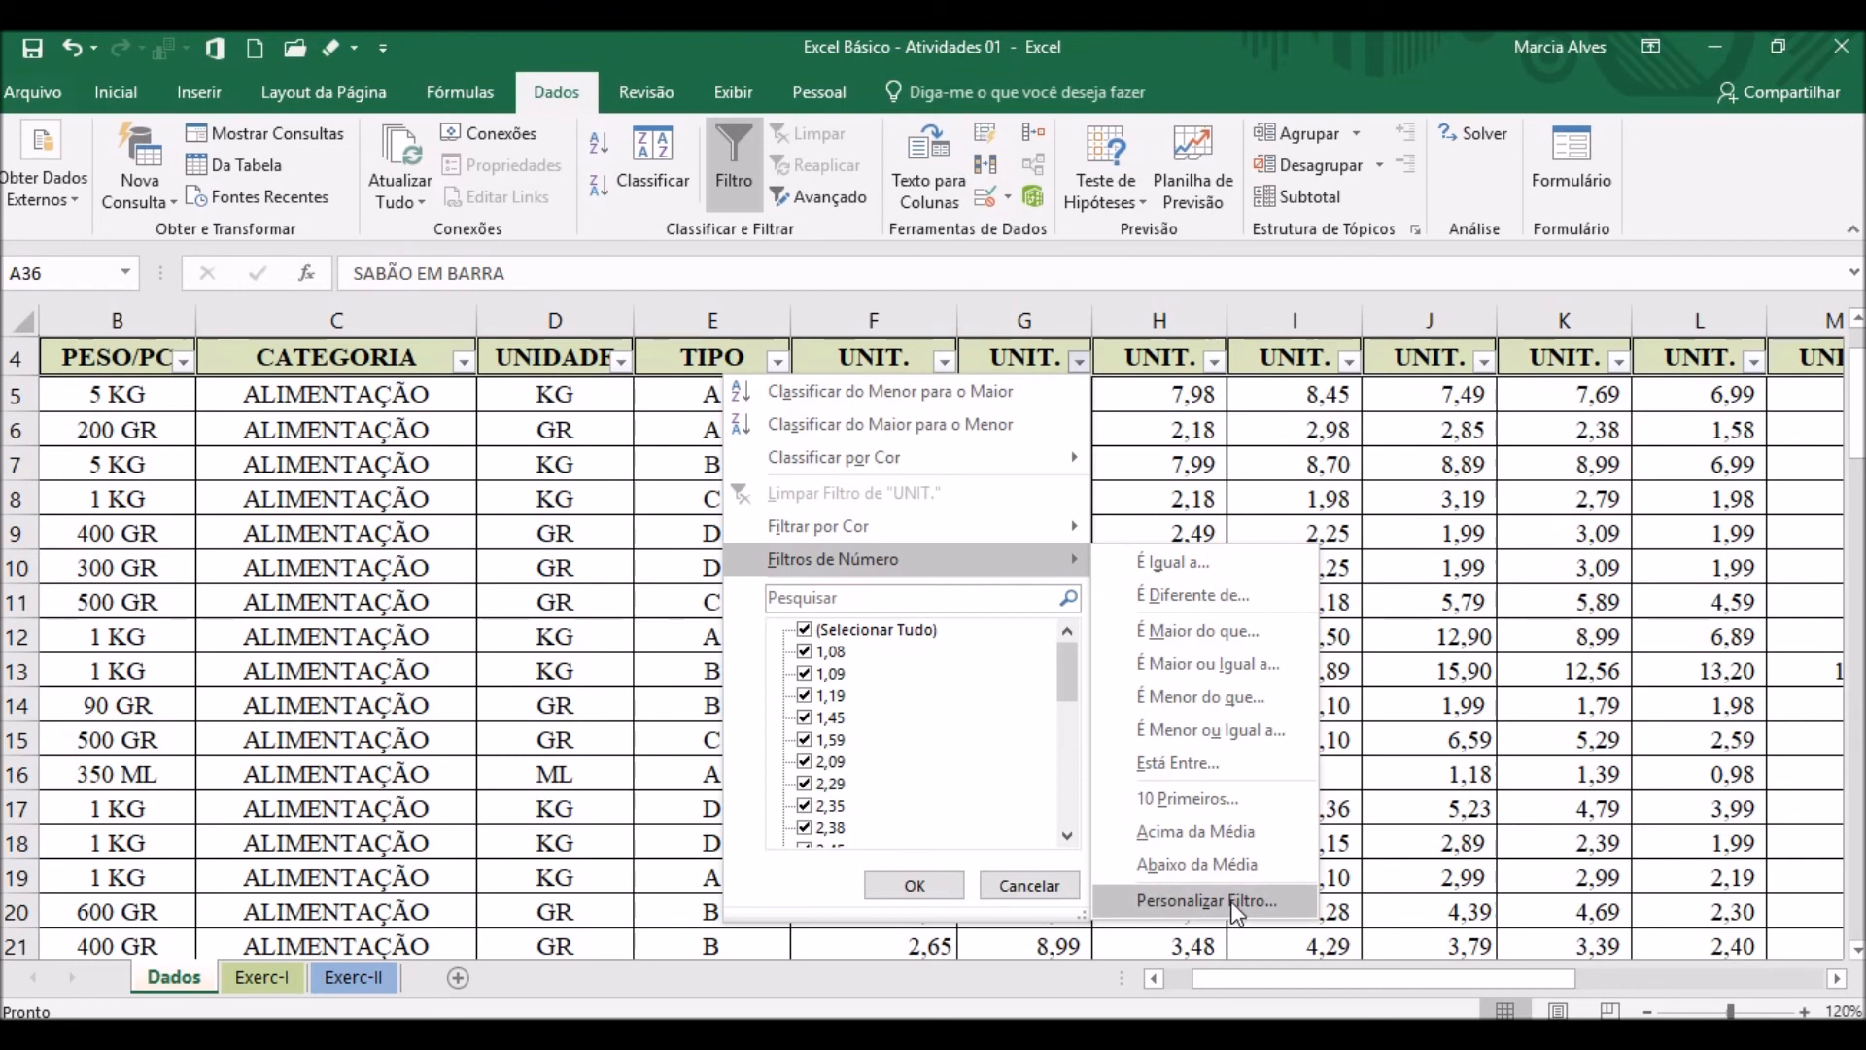
left_click(1197, 832)
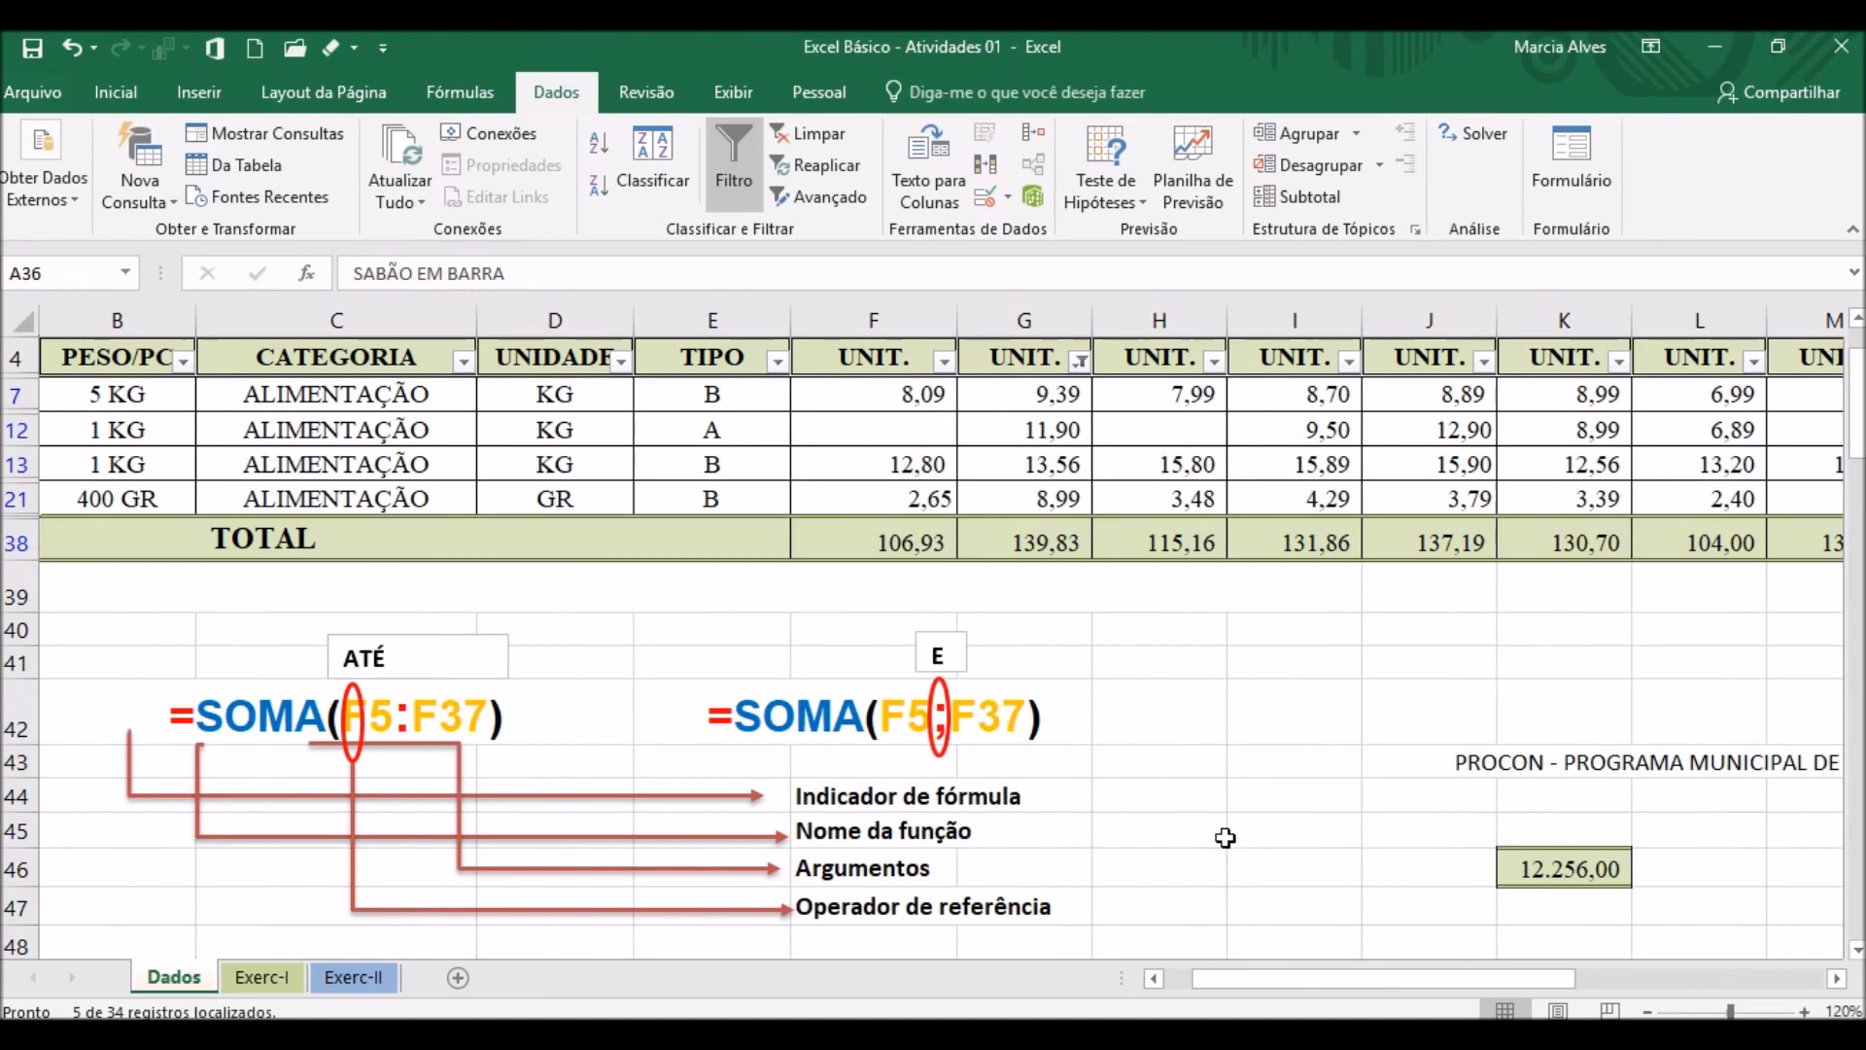
mouse_move(1565, 978)
left_mouse_down()
mouse_move(1751, 980)
mouse_move(1561, 972)
left_mouse_up()
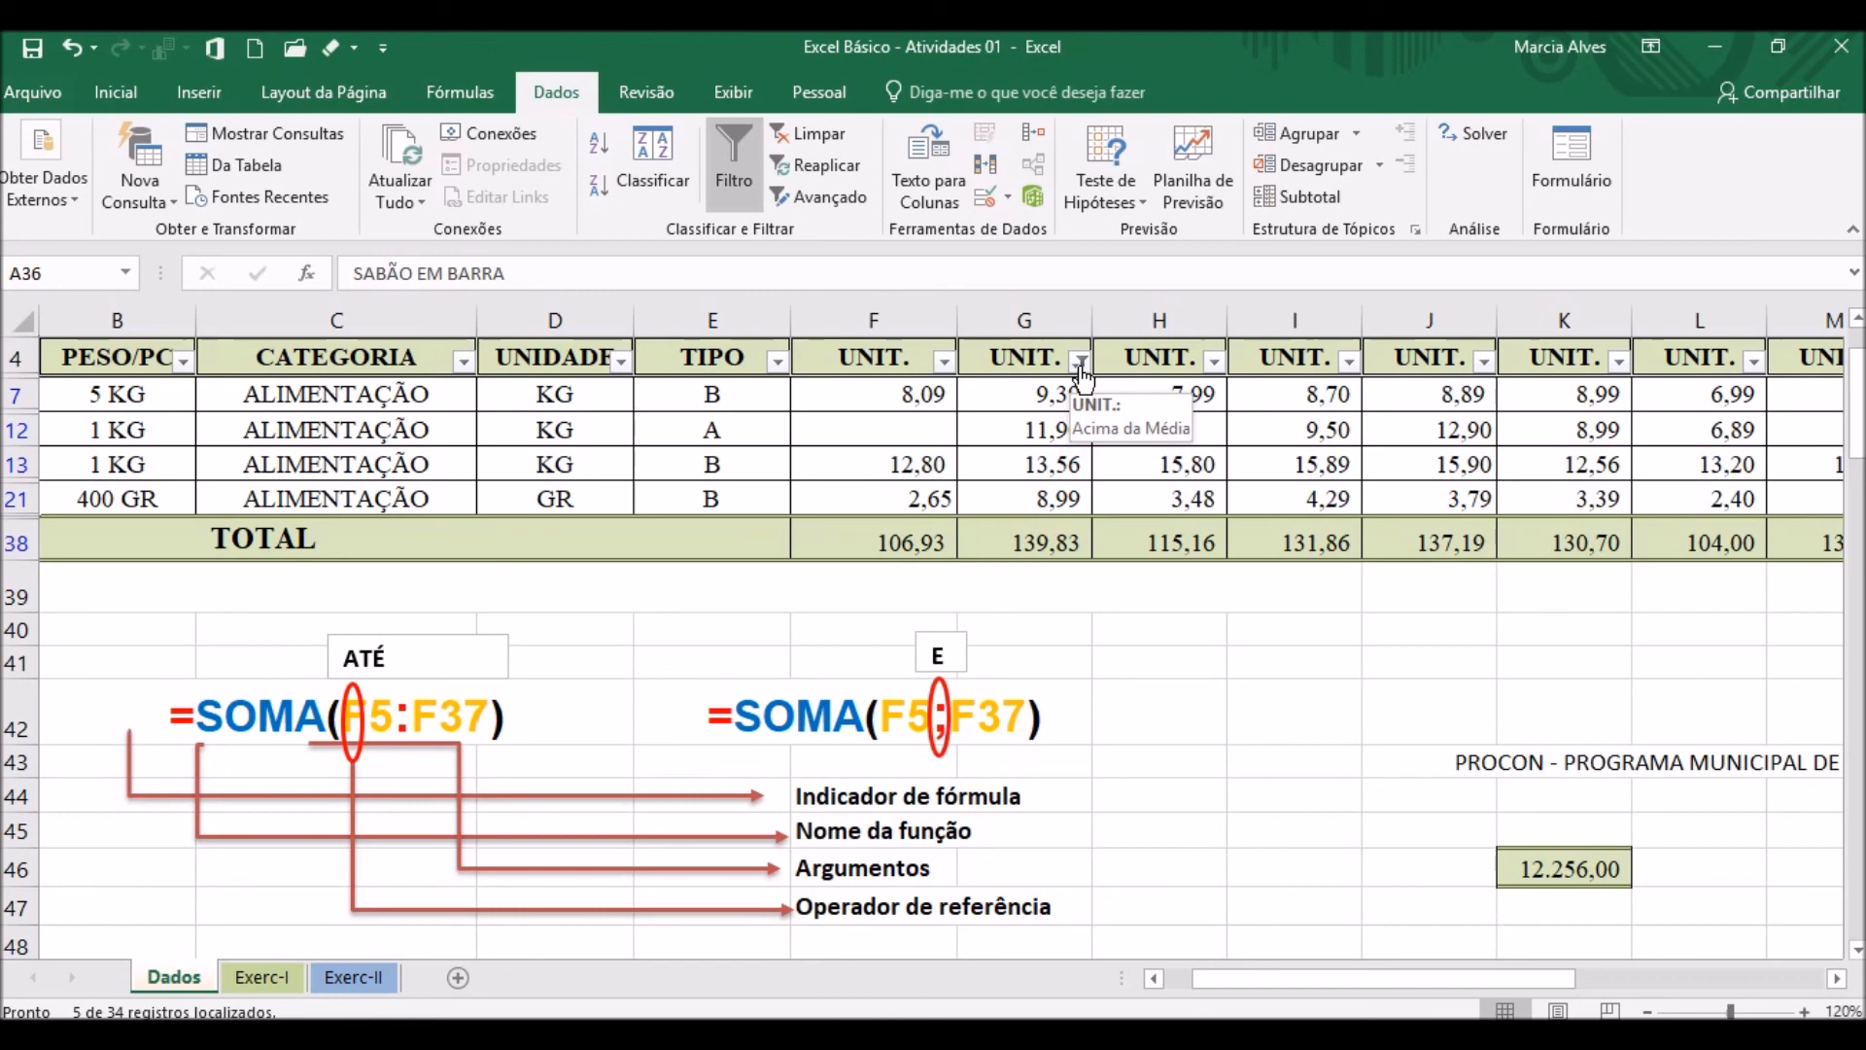
Reset the column G unit price filter to select all values and return to the start of the table.
left_click(1080, 368)
mouse_move(1256, 568)
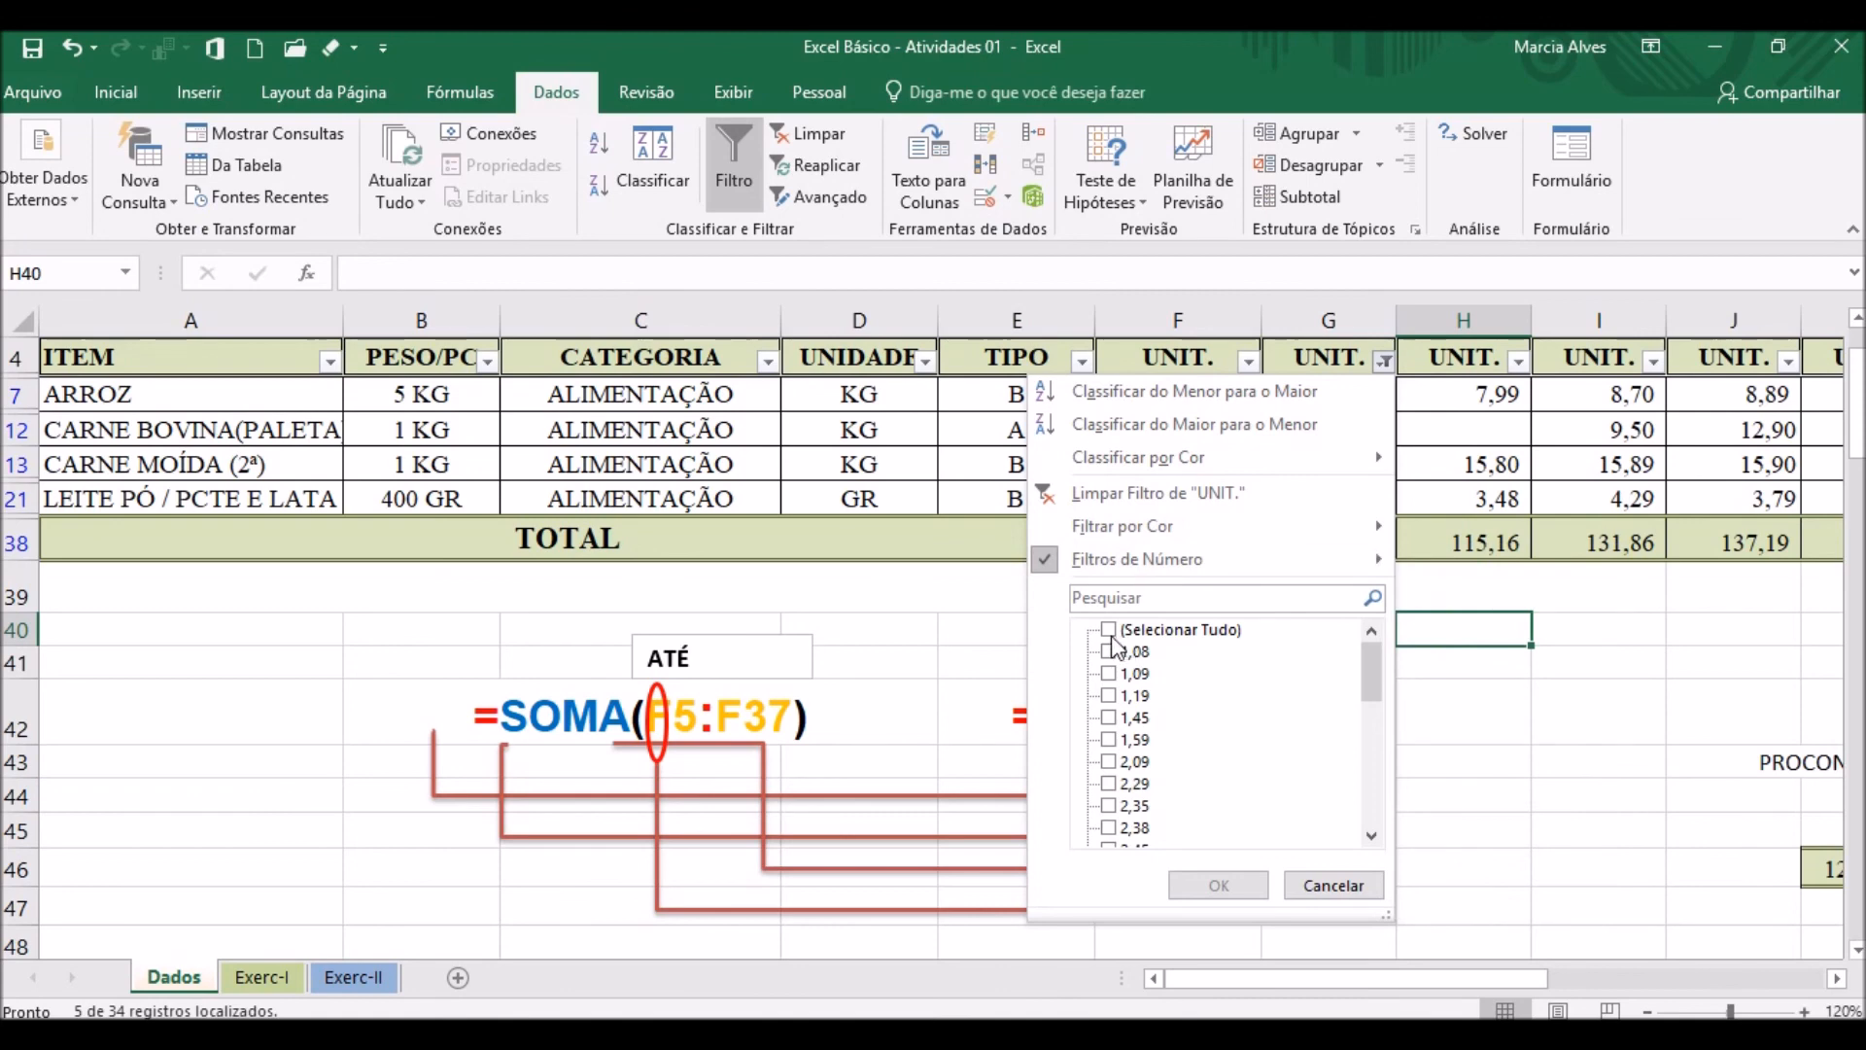
double_click(1180, 636)
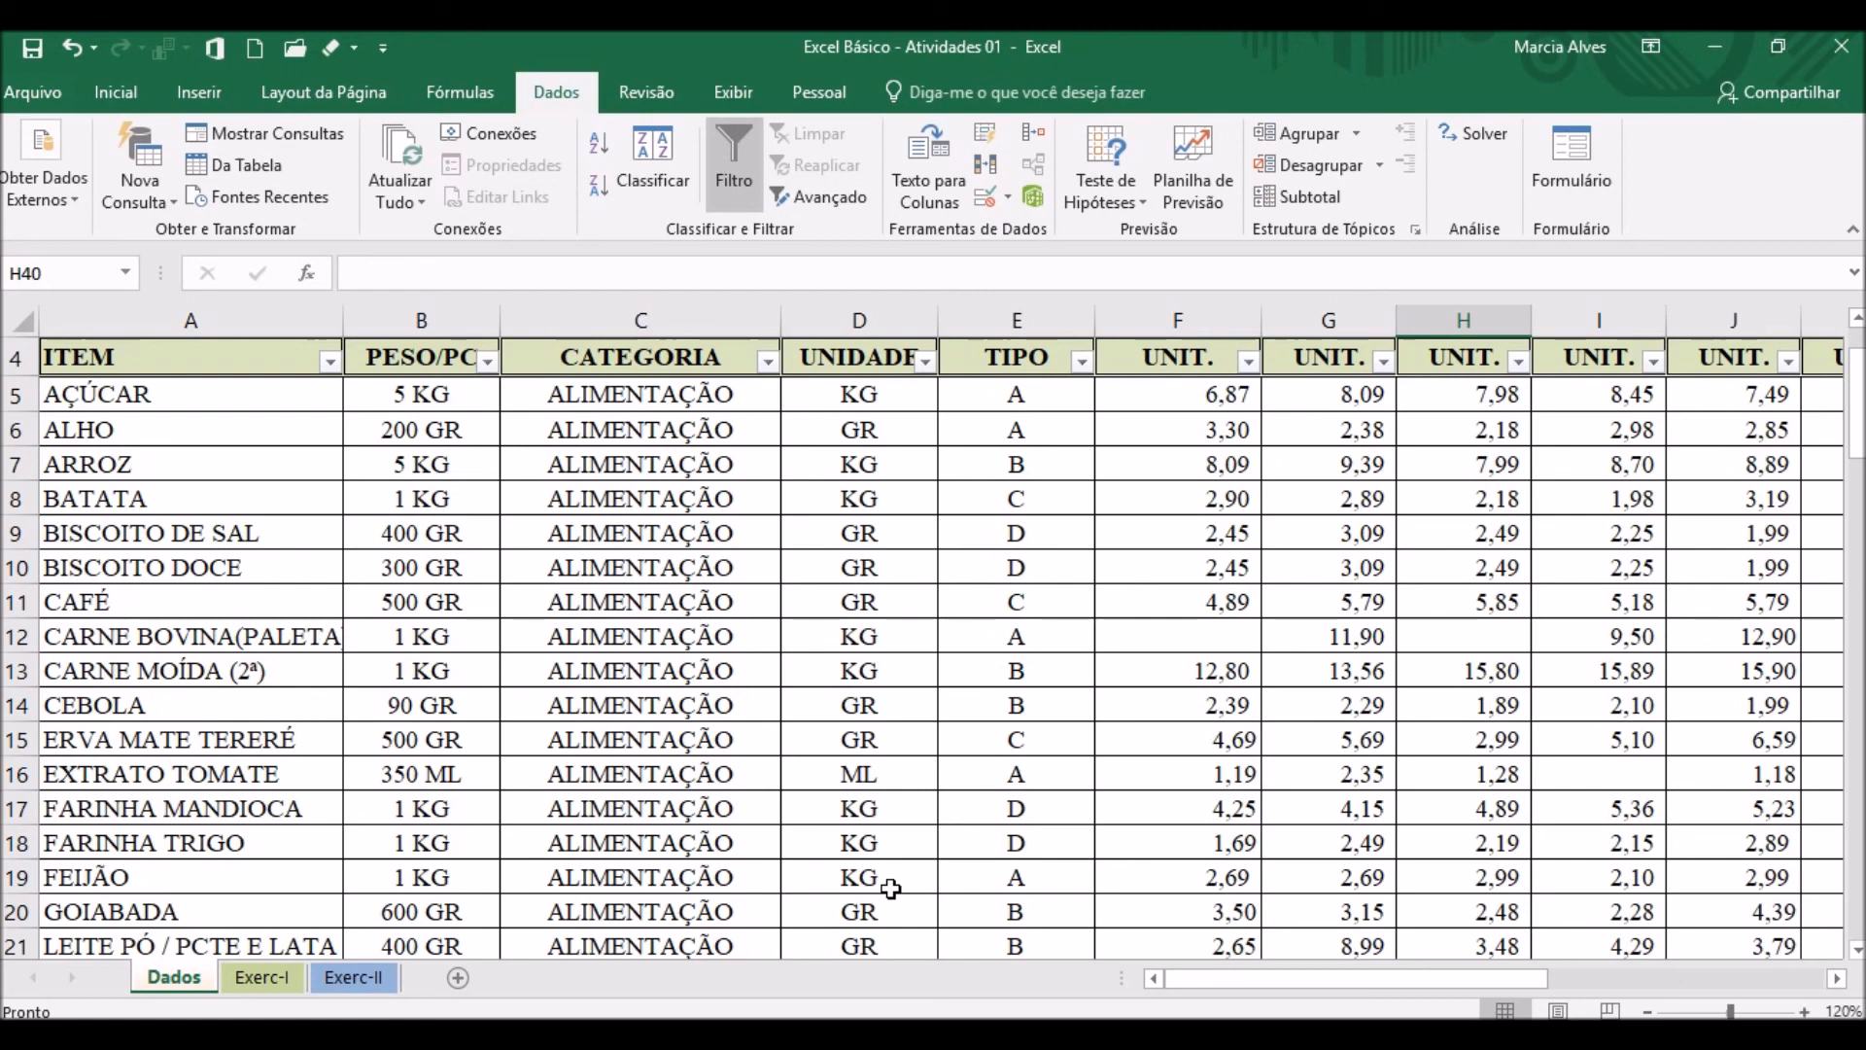
key("ctrl+Home")
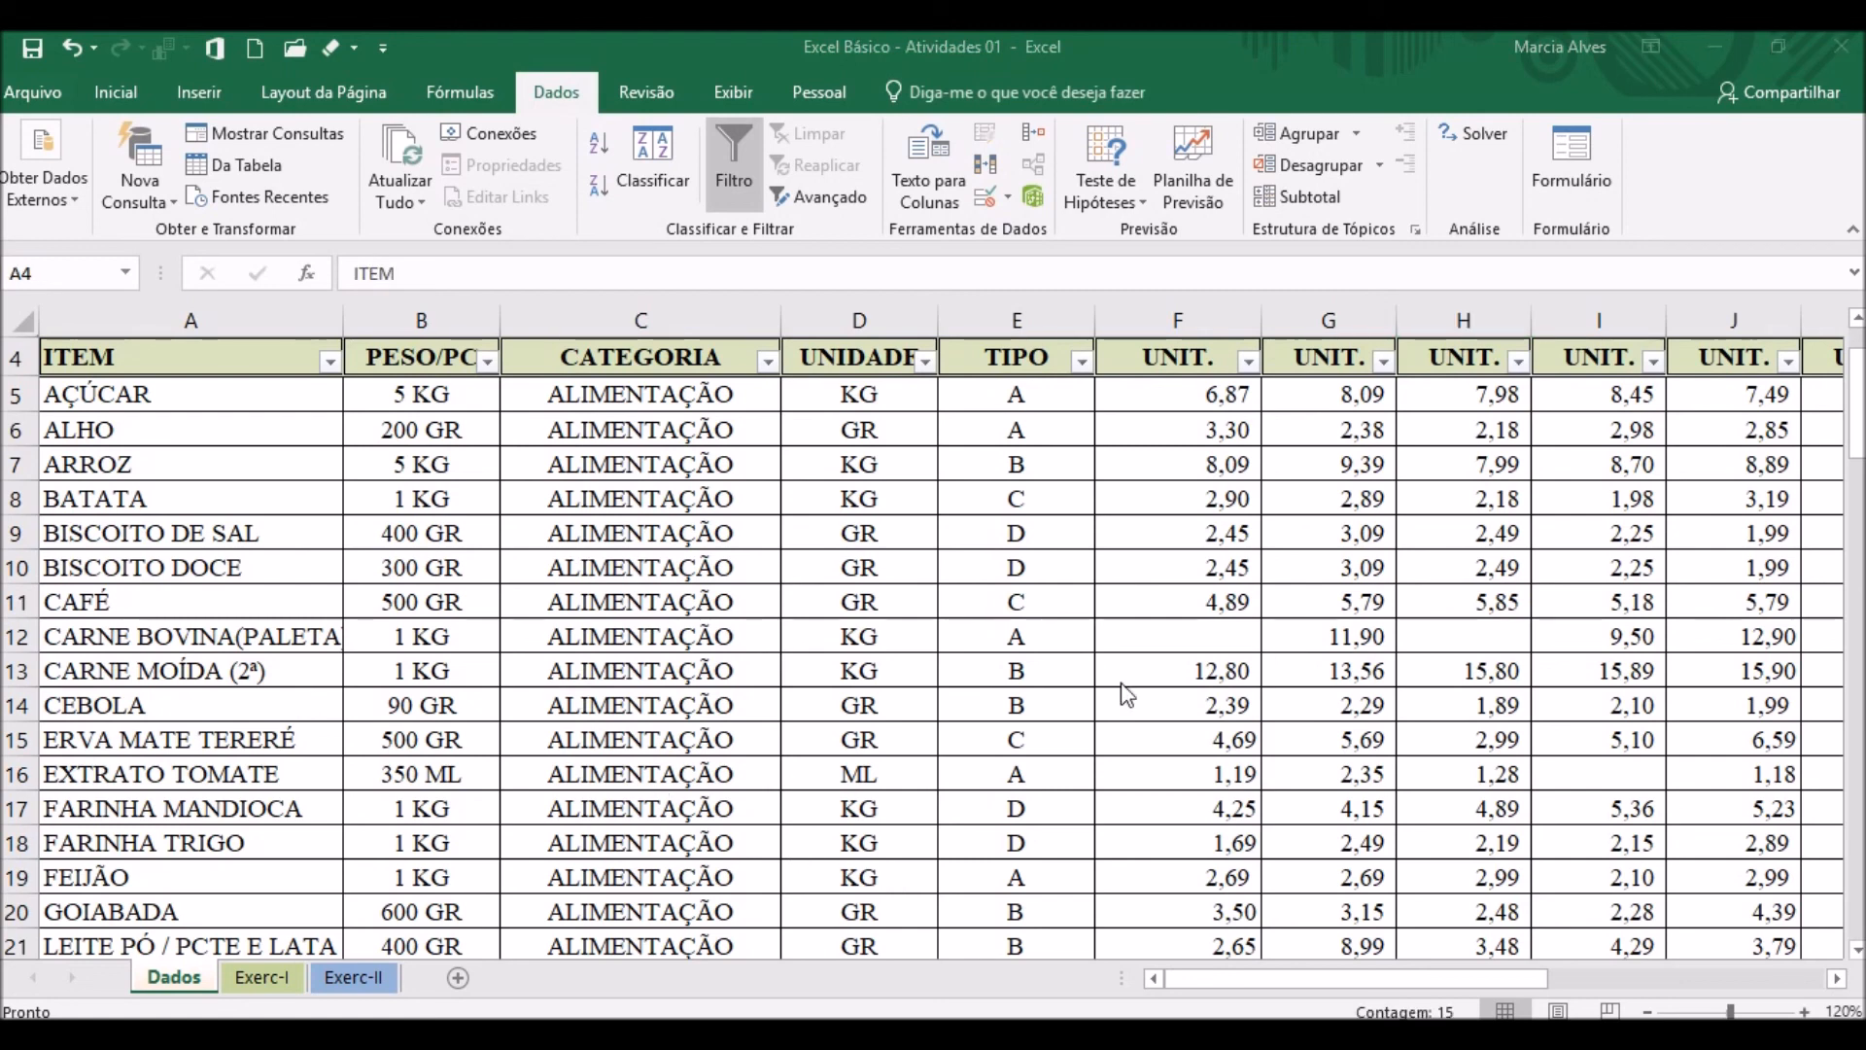